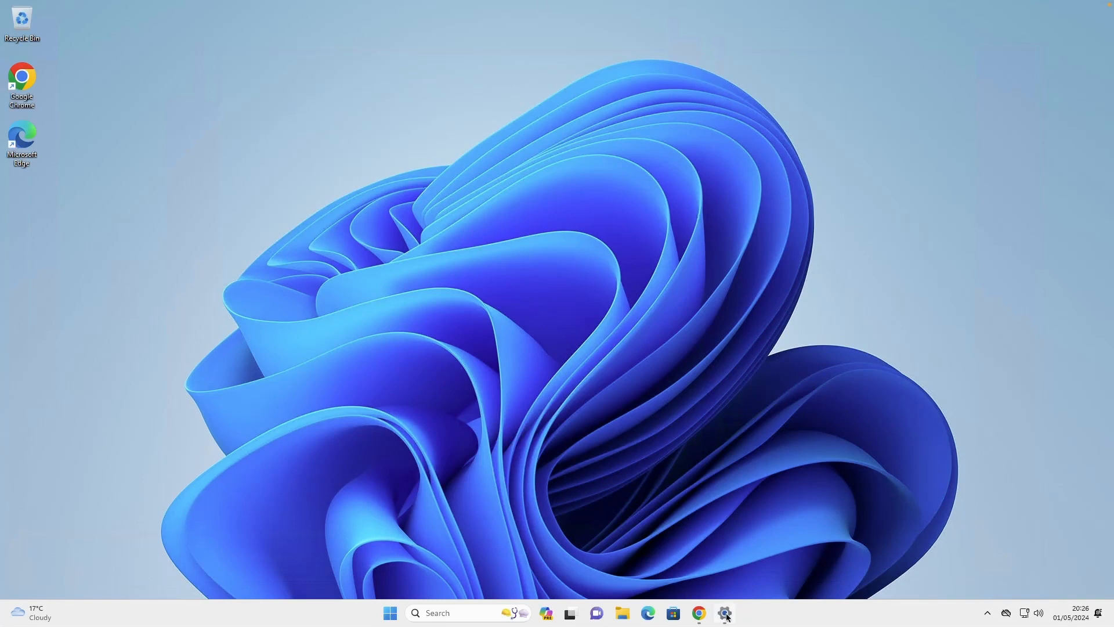
# In the Windows account settings for other users, start adding an account without the person's sign-in information
pyautogui.moveTo(729, 617)
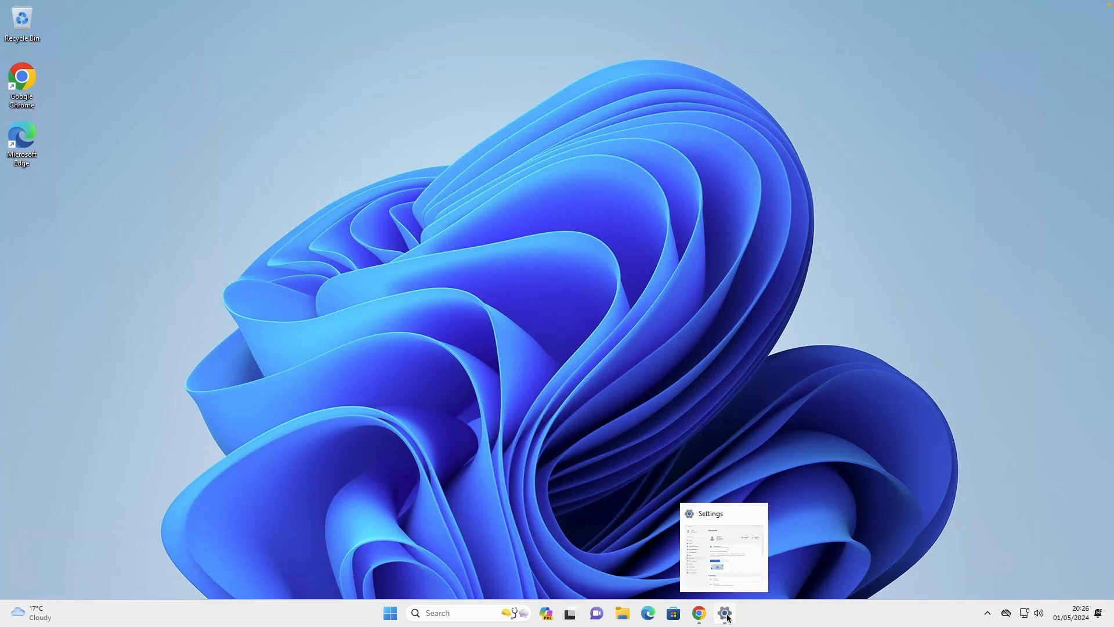
pyautogui.click(727, 615)
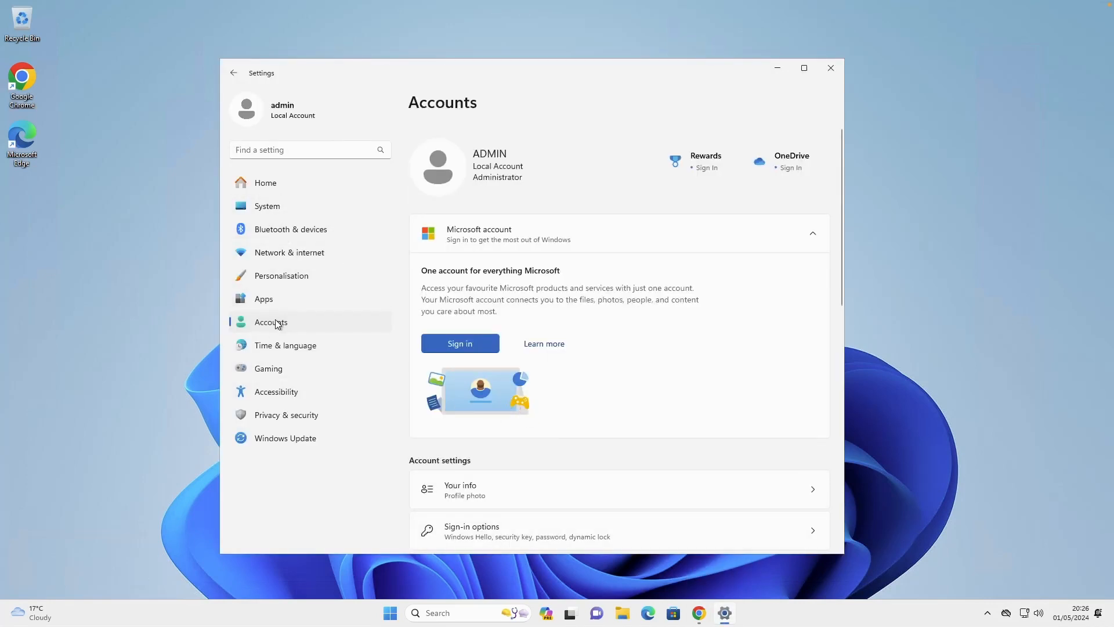
pyautogui.scroll(-3, 560, 357)
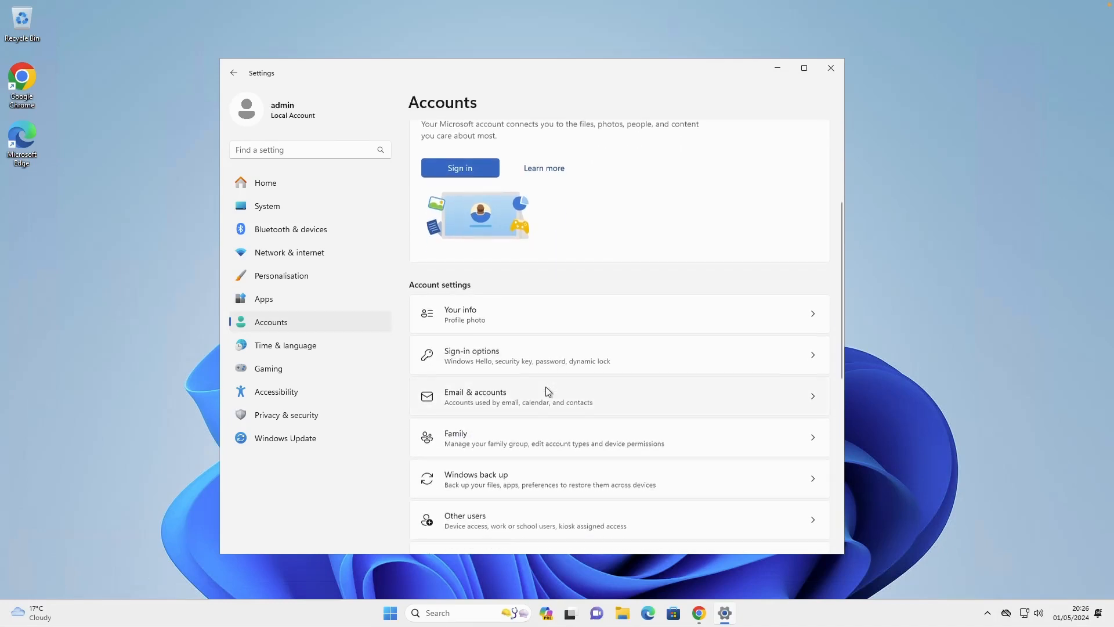
pyautogui.scroll(-2, 546, 386)
pyautogui.click(491, 425)
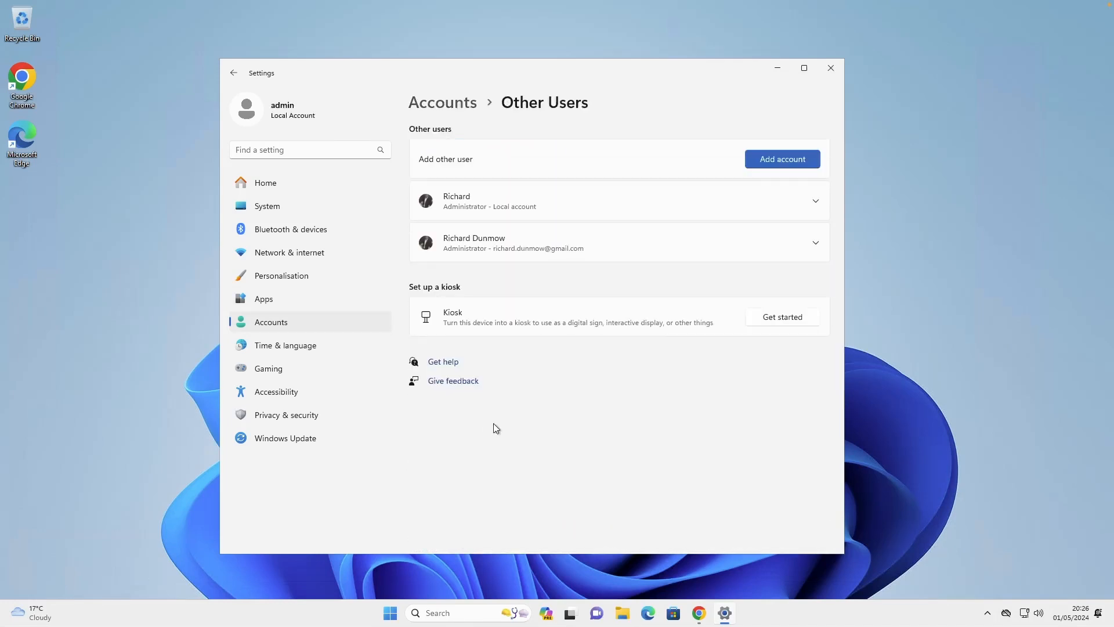
pyautogui.click(768, 159)
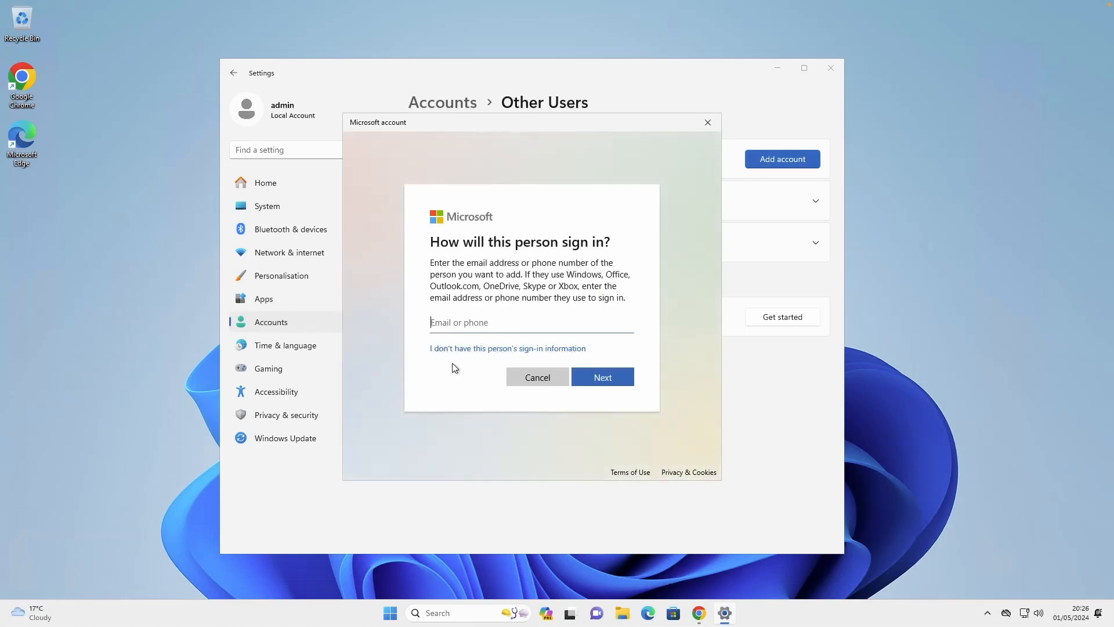
pyautogui.click(474, 353)
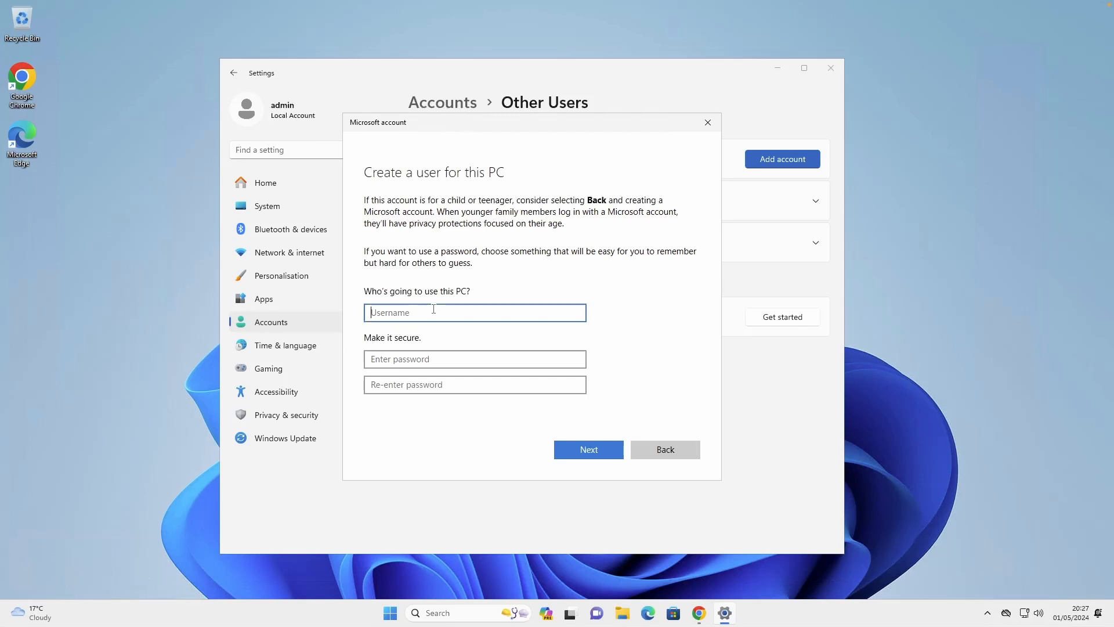
# Create the local user rpa-robot, filling in the password, its confirmation and the answers to the three security questions
pyautogui.write('rpa-robot')
pyautogui.press('Tab')
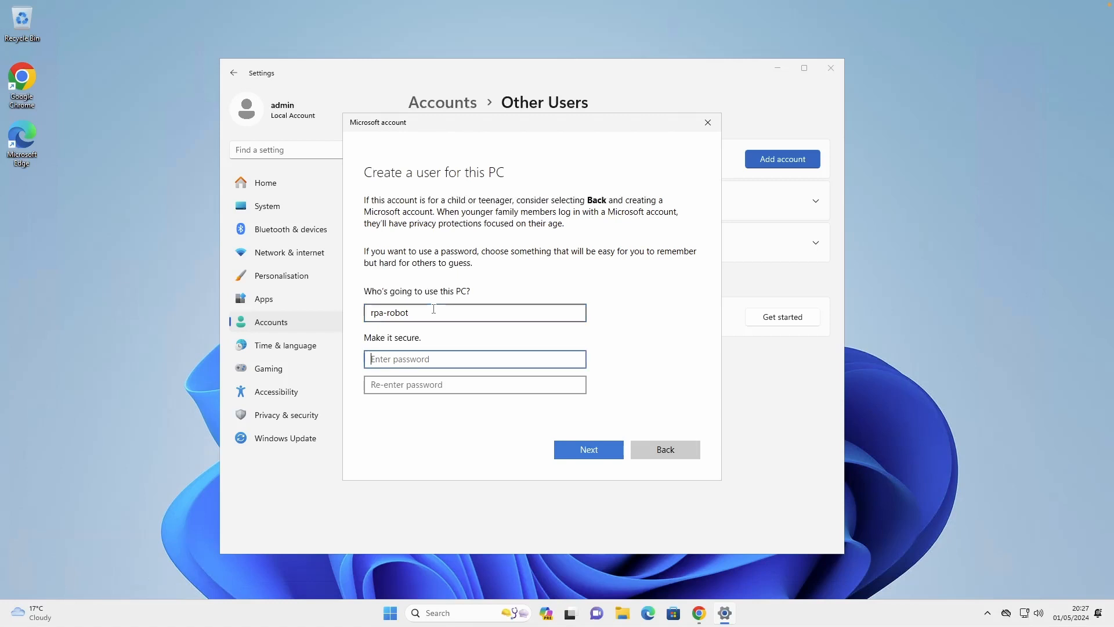
pyautogui.write('********')
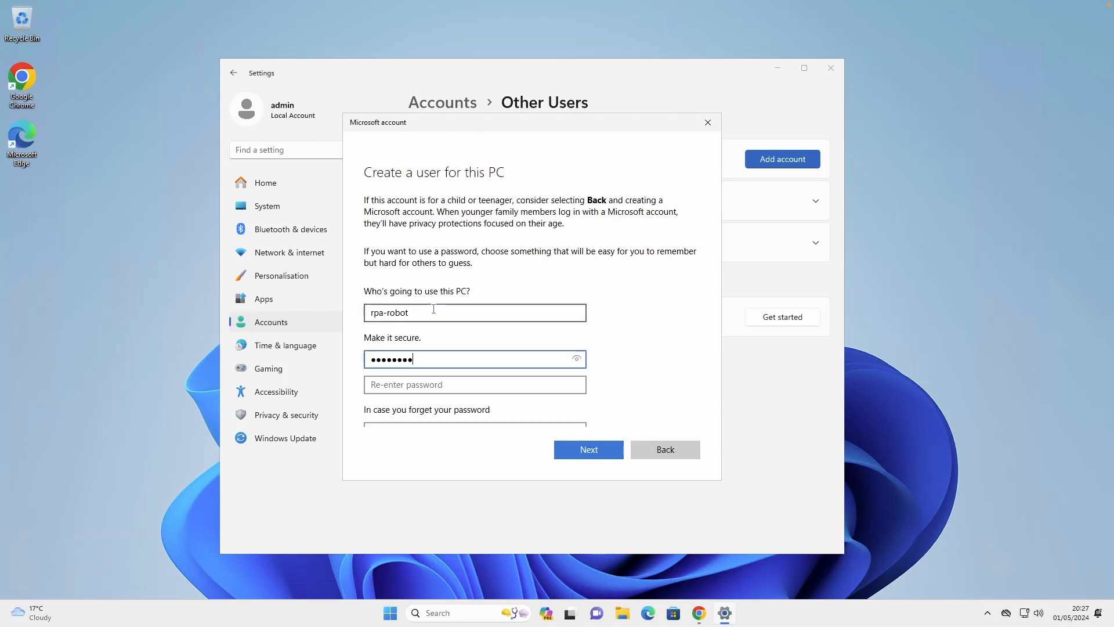
pyautogui.write('****')
pyautogui.press('Tab')
pyautogui.write('*')
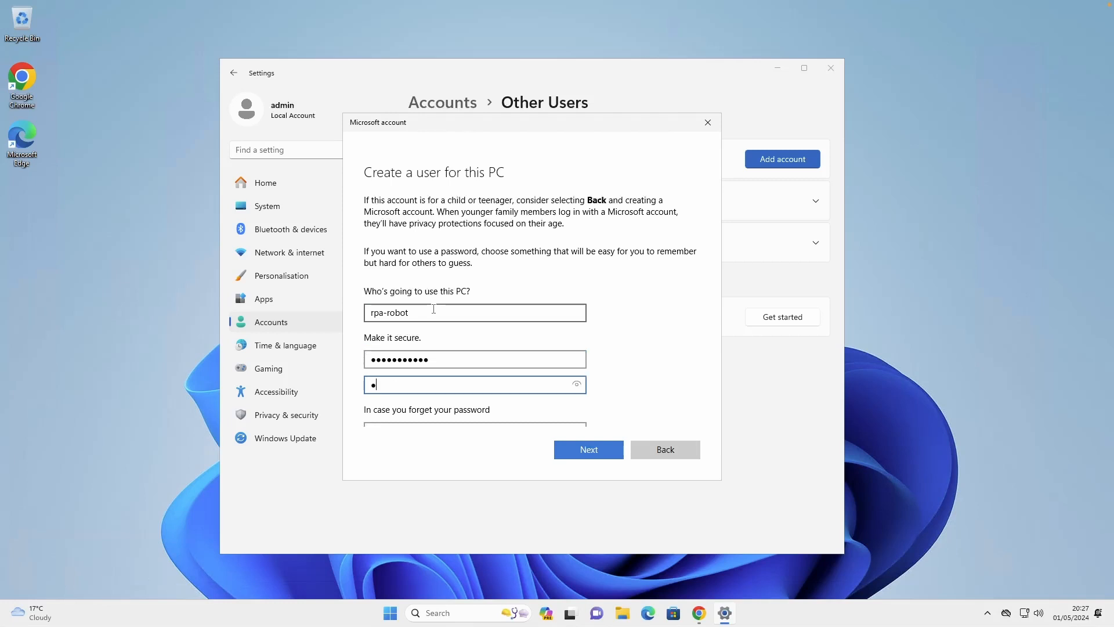
pyautogui.write('***********')
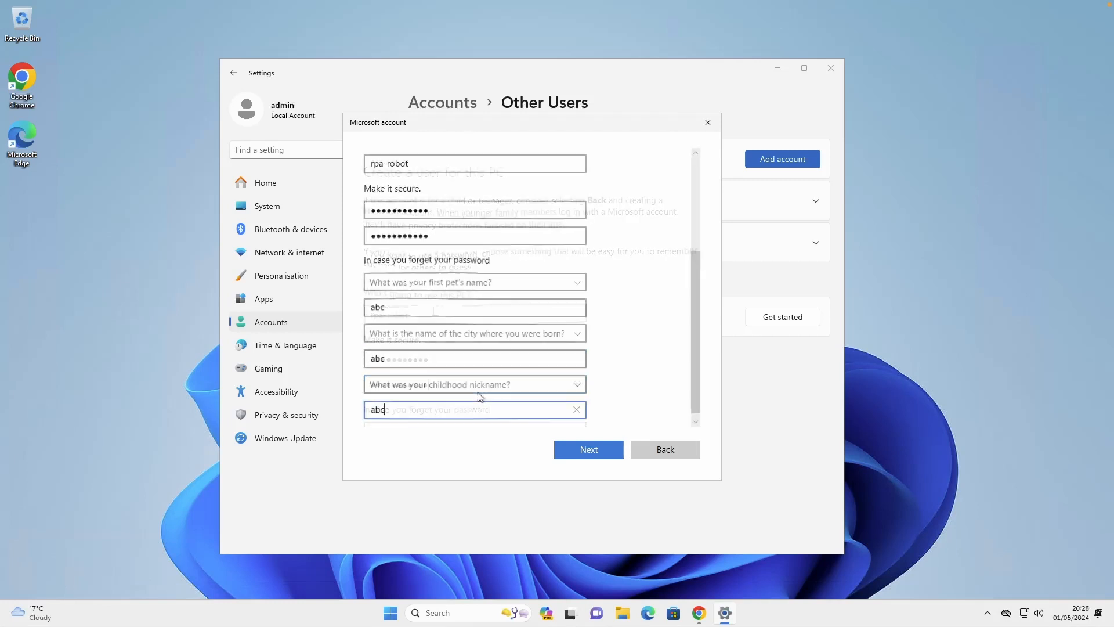
pyautogui.click(595, 452)
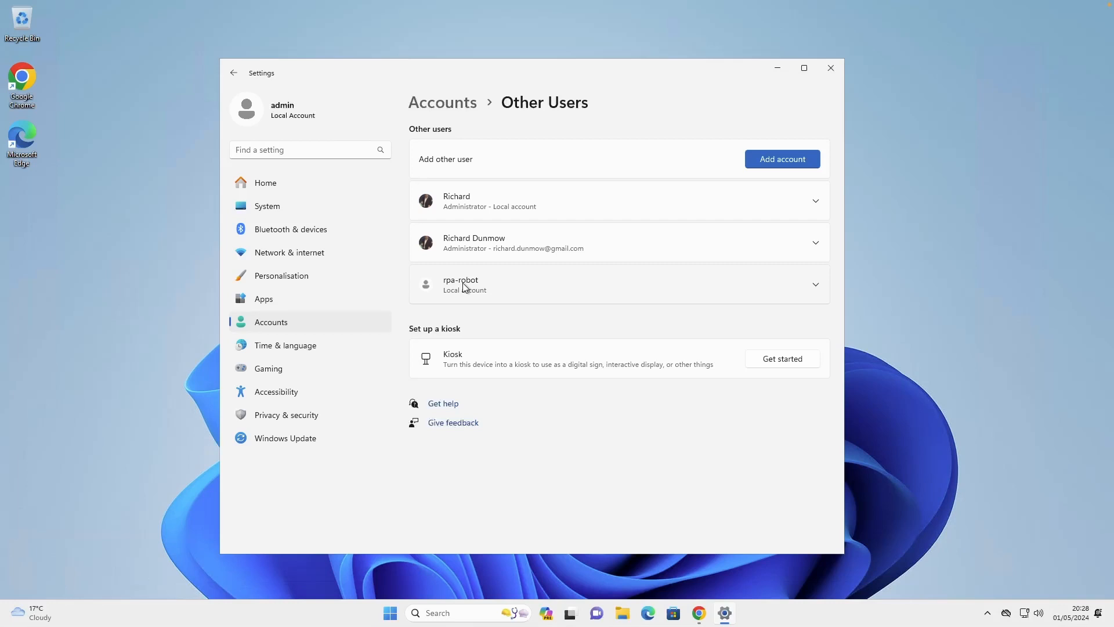
# Change the account type of the rpa-robot local account from Standard User
pyautogui.click(552, 291)
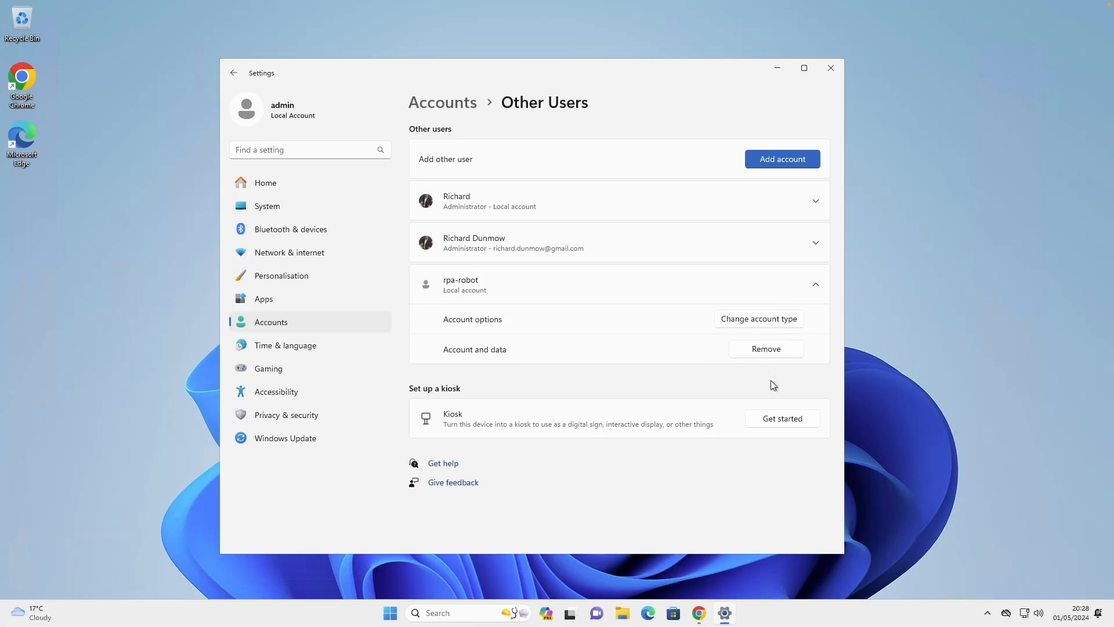
pyautogui.click(747, 319)
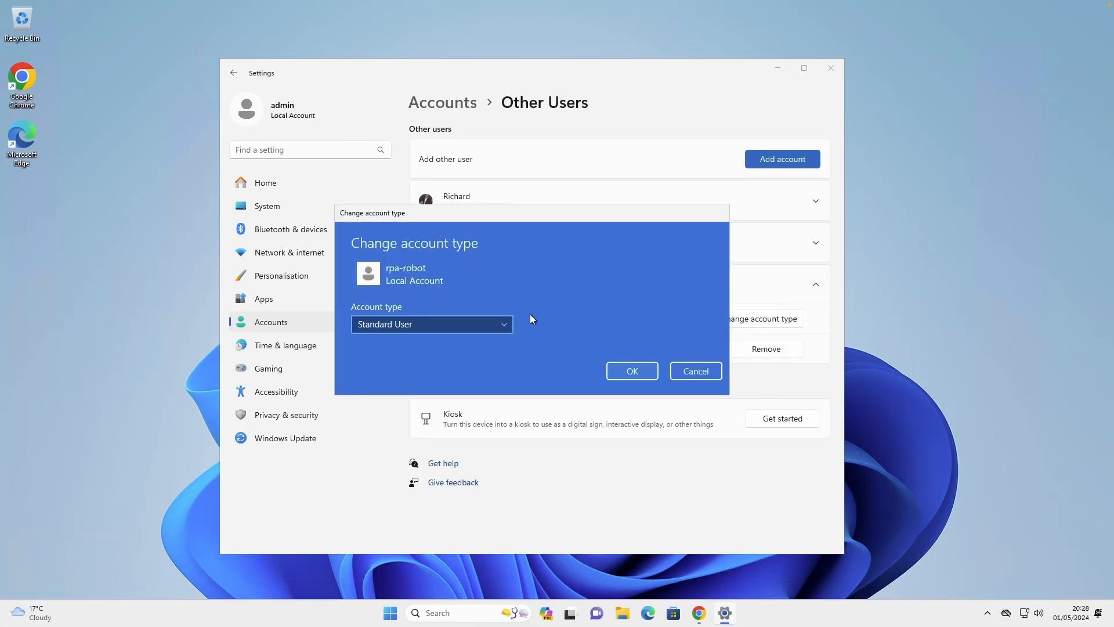
pyautogui.click(480, 320)
pyautogui.click(398, 308)
pyautogui.click(632, 370)
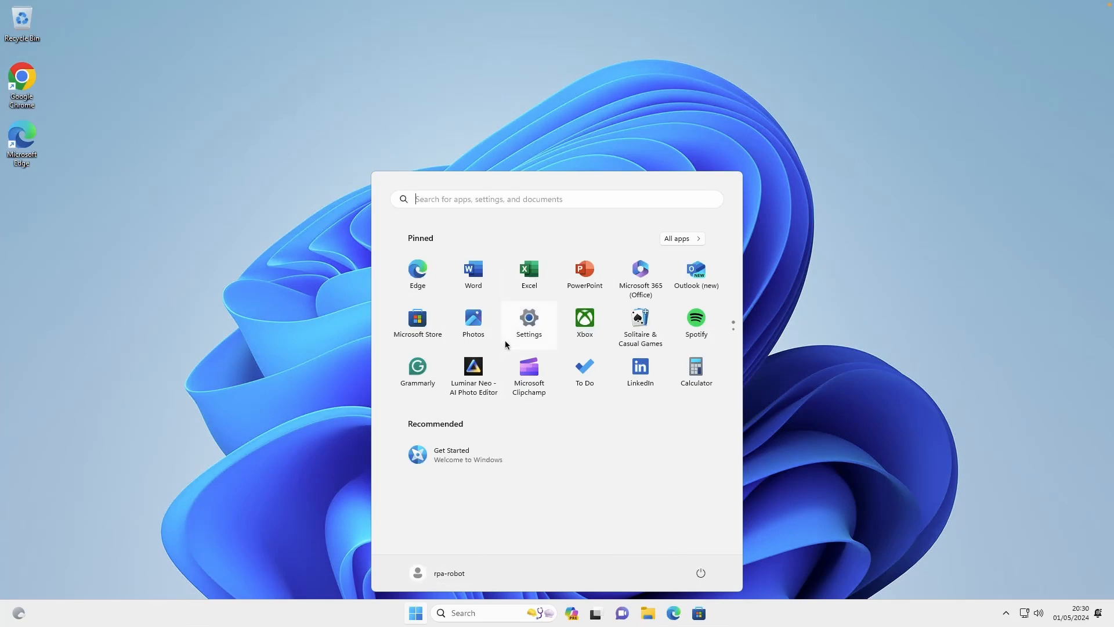
# In ServiceNow, filter the navigator for Downloads, open the Robotic Process Automation downloads page and widen the browser window
pyautogui.click(410, 609)
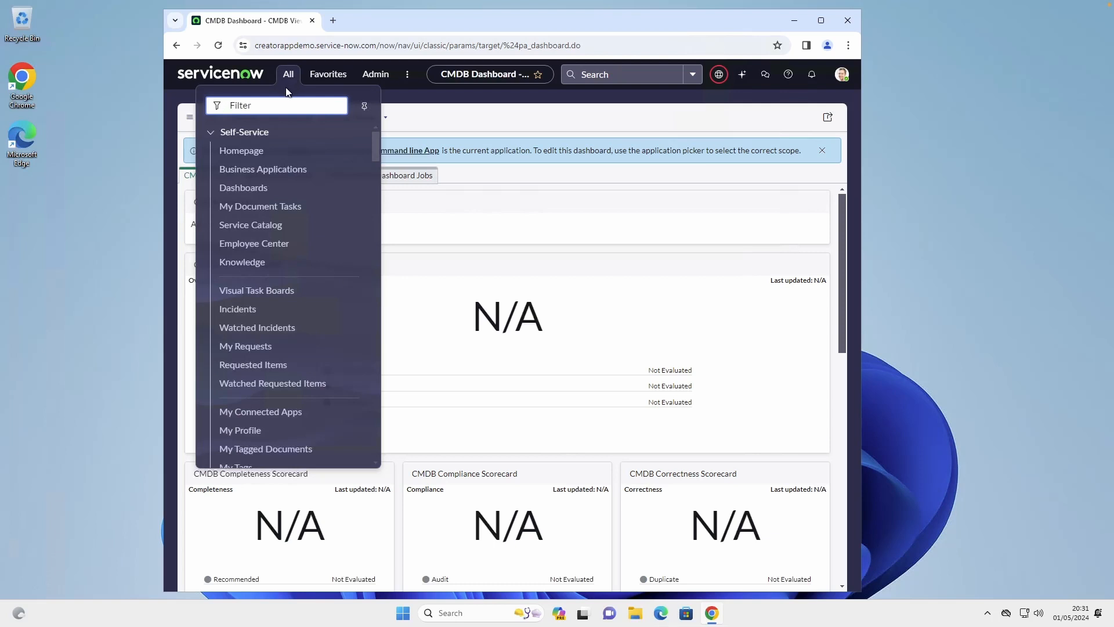
pyautogui.write('Downloads')
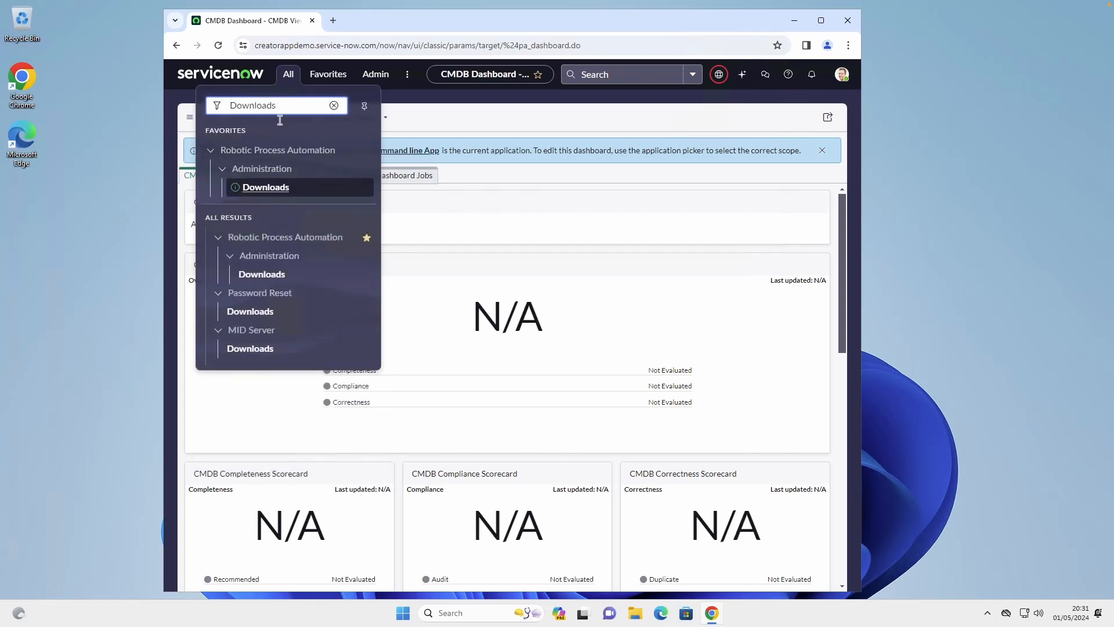
pyautogui.click(261, 275)
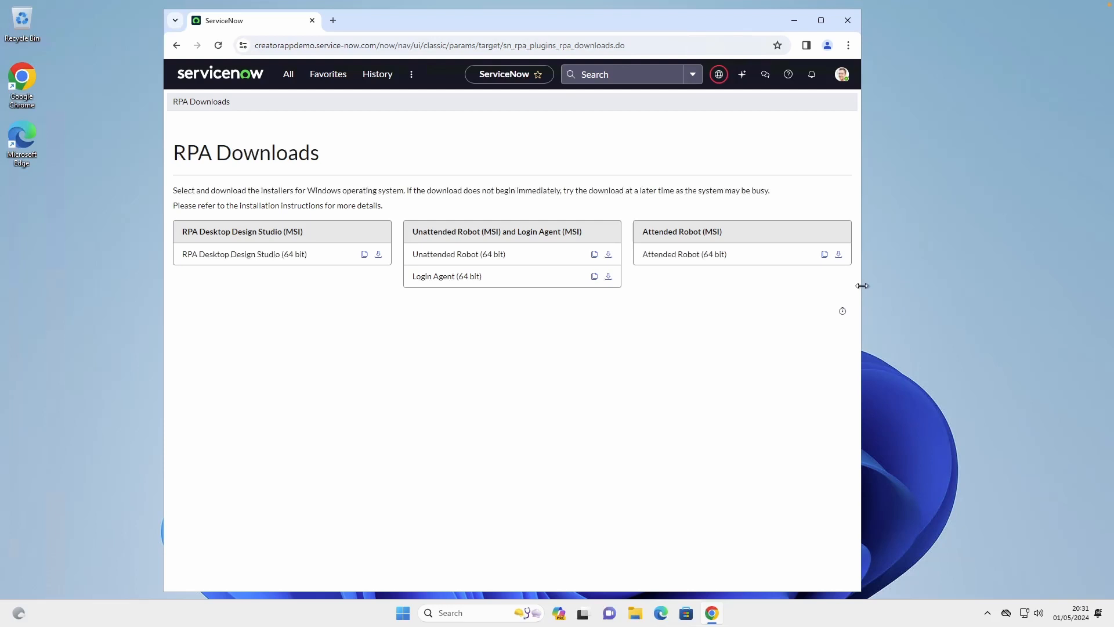
pyautogui.moveTo(860, 285); pyautogui.dragTo(921, 292)
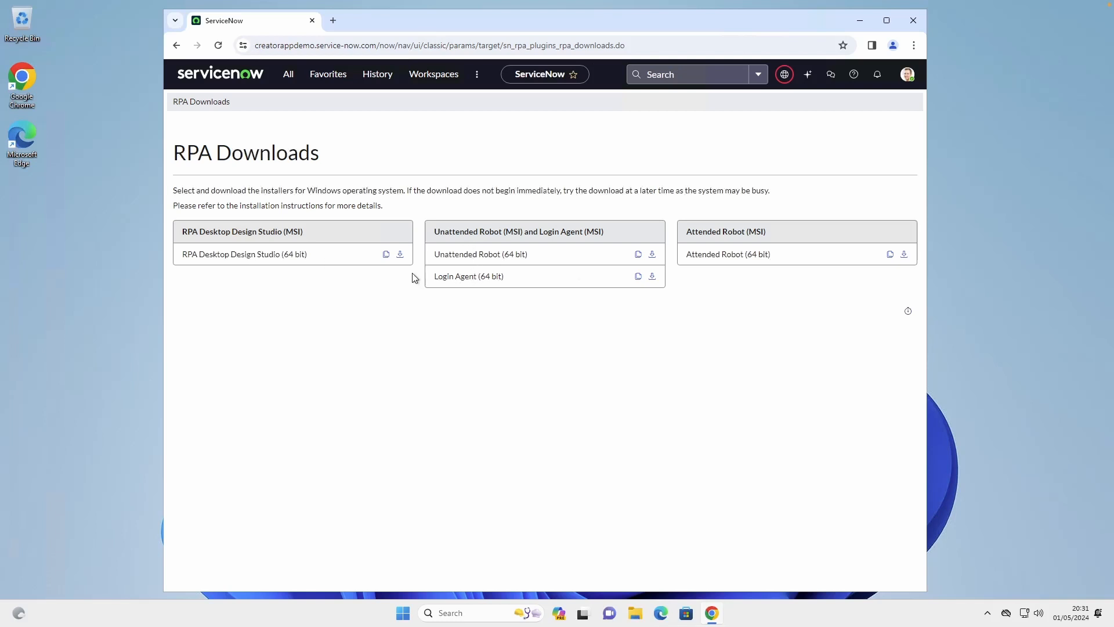
# Install the Unattended Robot Login Agent from the Unattended_Robot_Login_Agent_3.0.0 archive in the Downloads folder
pyautogui.click(635, 613)
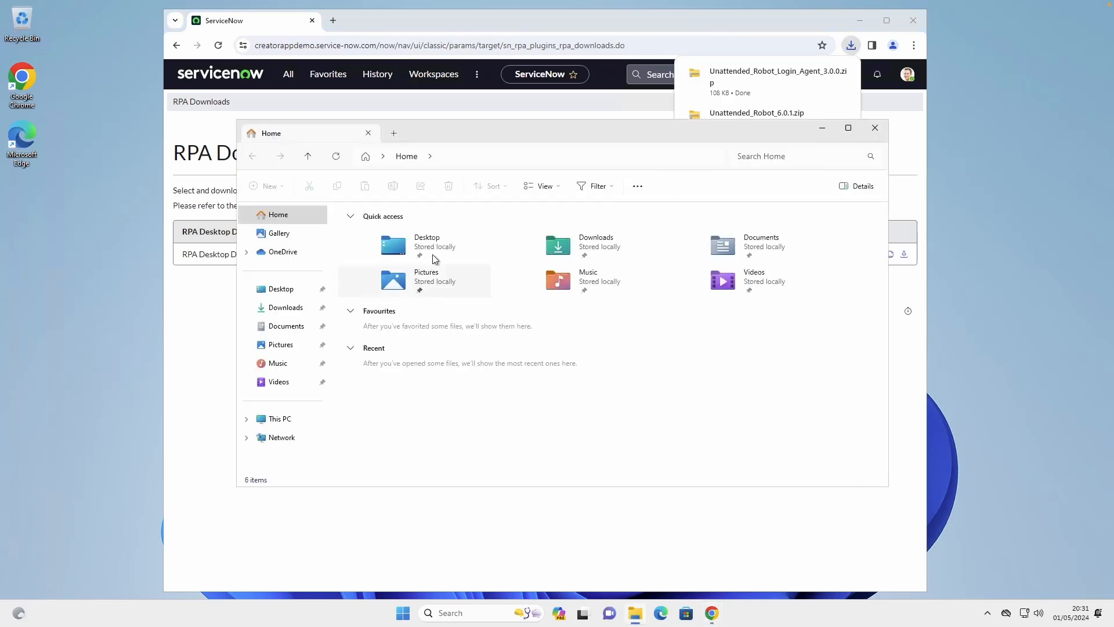
pyautogui.click(317, 307)
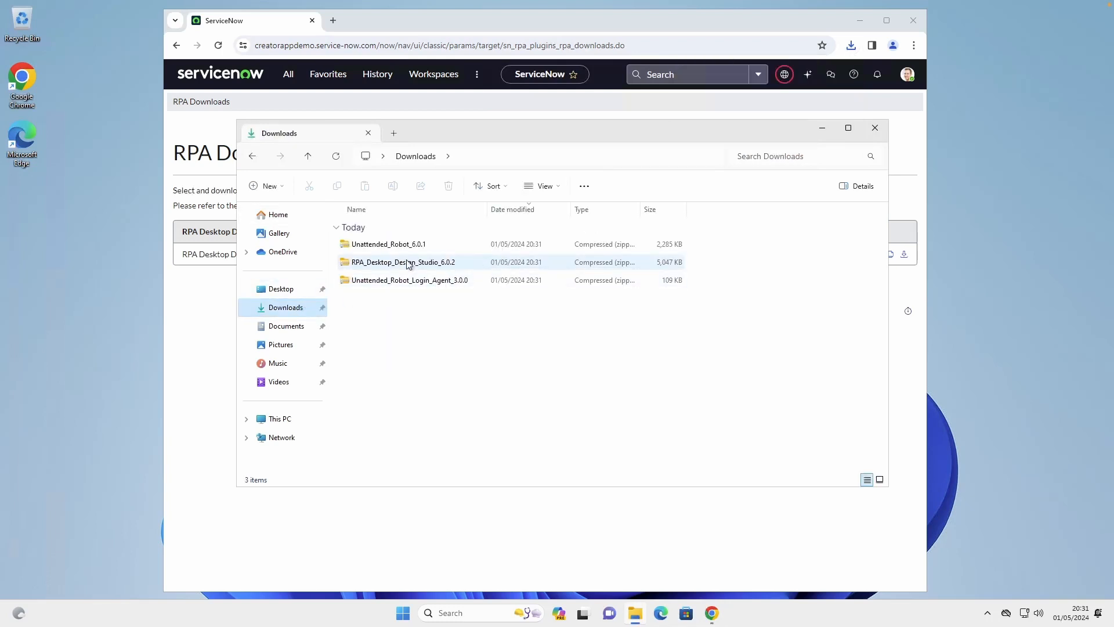
pyautogui.doubleClick(416, 288)
pyautogui.click(387, 229)
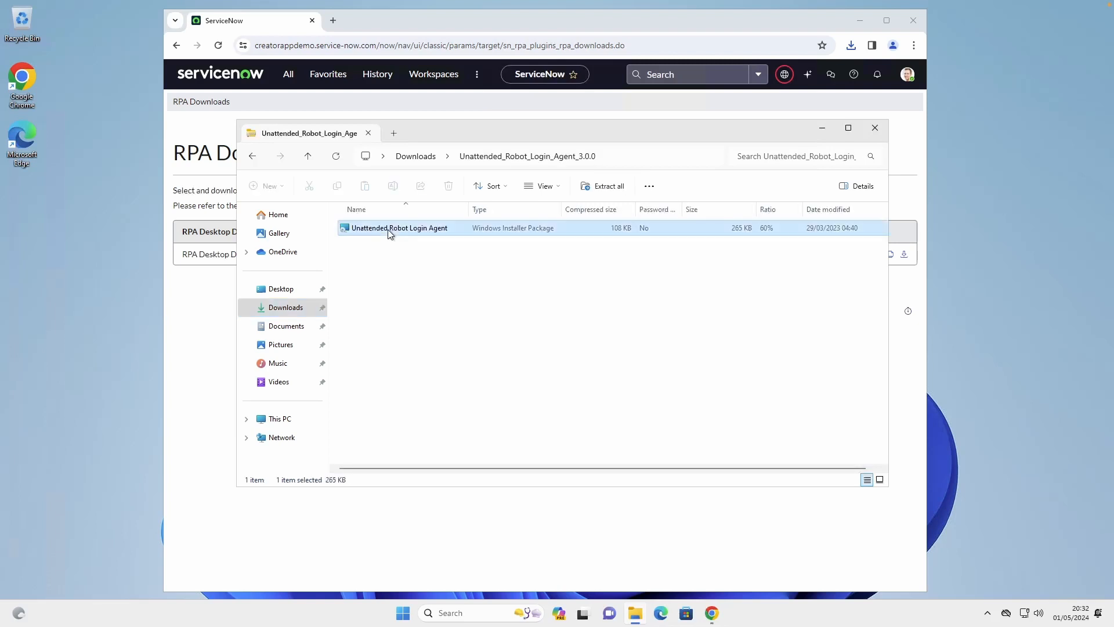
pyautogui.doubleClick(388, 228)
pyautogui.click(607, 400)
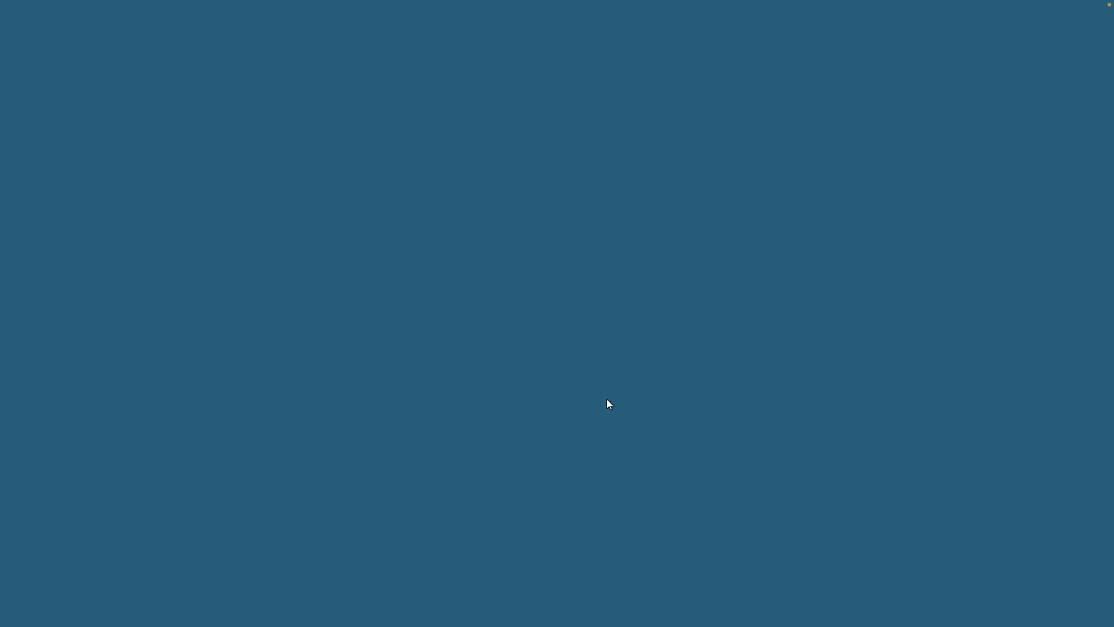
pyautogui.press('Return')
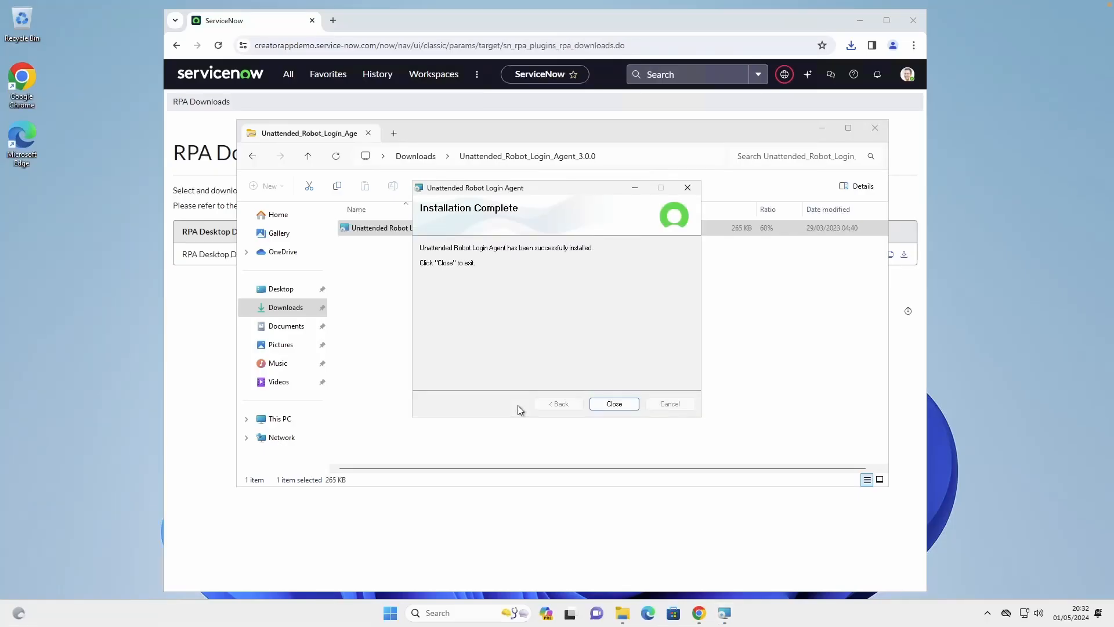
pyautogui.click(614, 404)
# Install Unattended Robot for everyone in its default folder from the Unattended_Robot_6.0.1 archive in Downloads
pyautogui.click(416, 156)
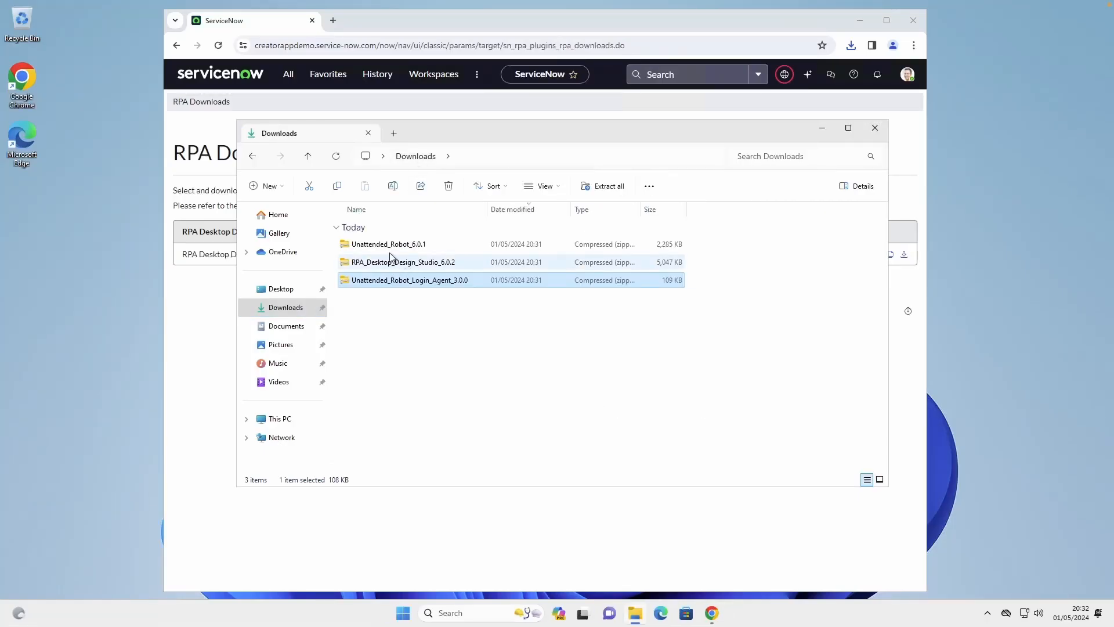
pyautogui.doubleClick(388, 244)
pyautogui.doubleClick(380, 228)
pyautogui.click(614, 404)
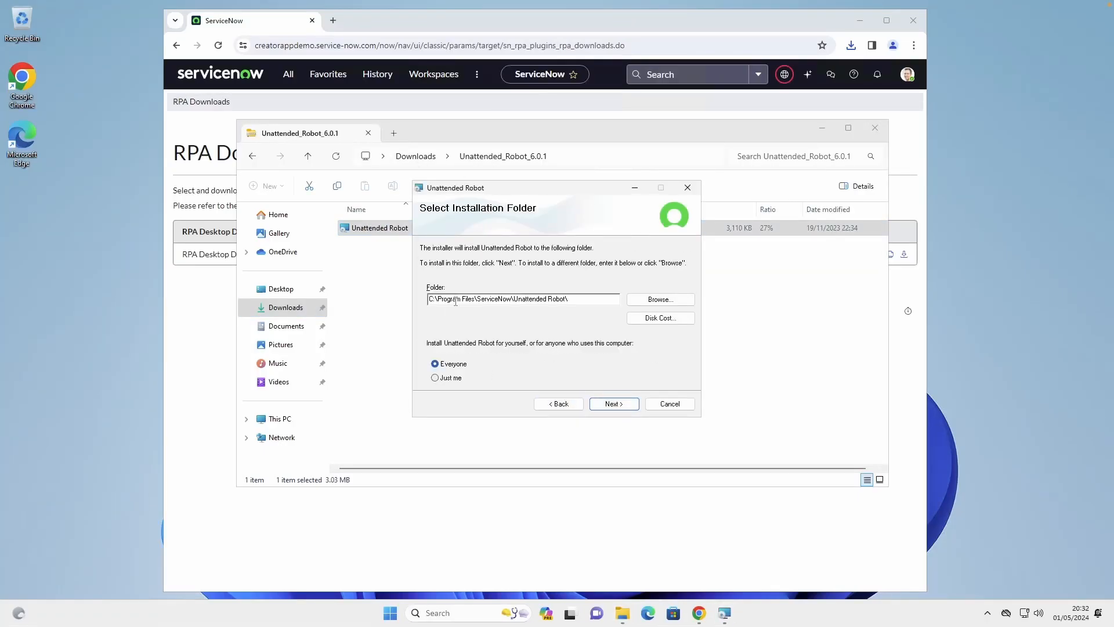
pyautogui.click(614, 403)
pyautogui.click(614, 400)
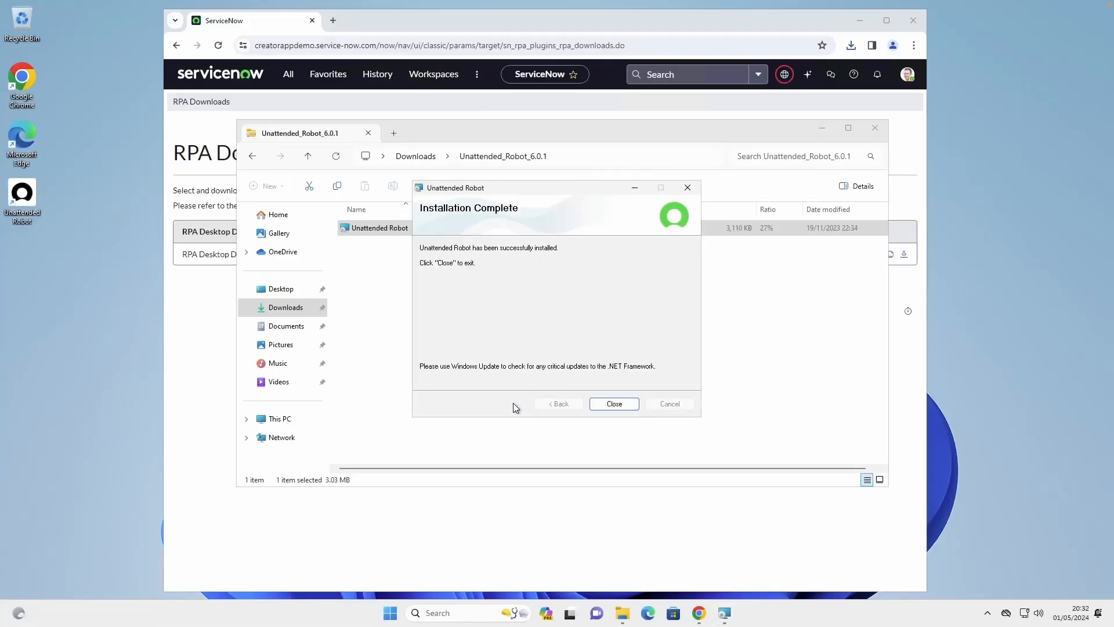
pyautogui.click(614, 404)
# Install RPA Desktop Design Studio from the RPA_Desktop_Design_Studio_6.0.2 archive in Downloads, then close the file window
pyautogui.click(416, 156)
pyautogui.doubleClick(398, 260)
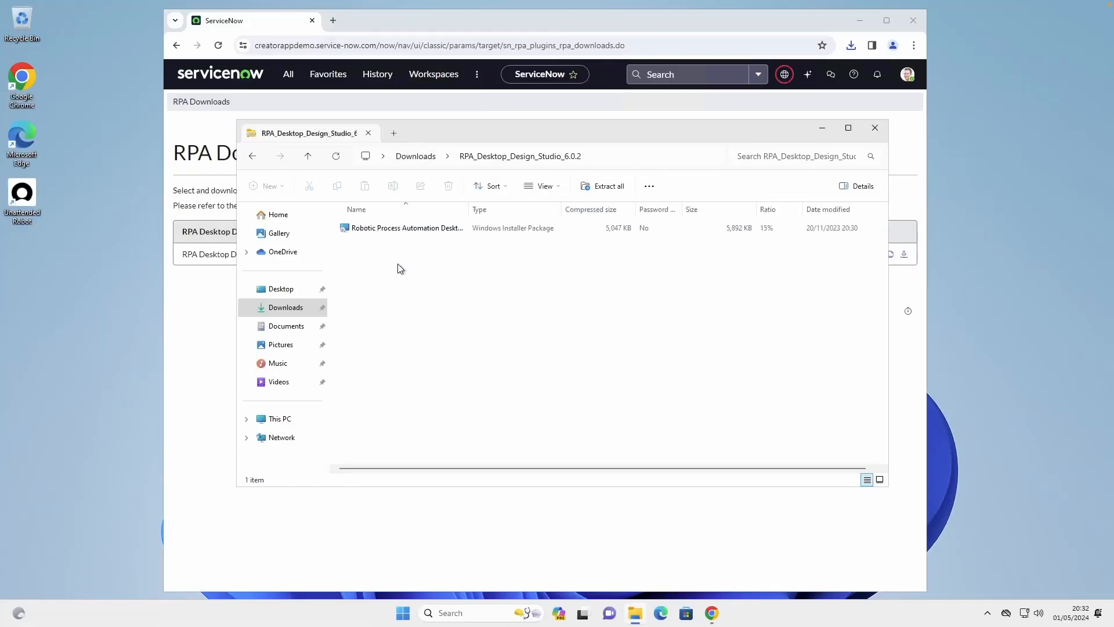
pyautogui.doubleClick(405, 229)
pyautogui.click(614, 403)
pyautogui.click(614, 403)
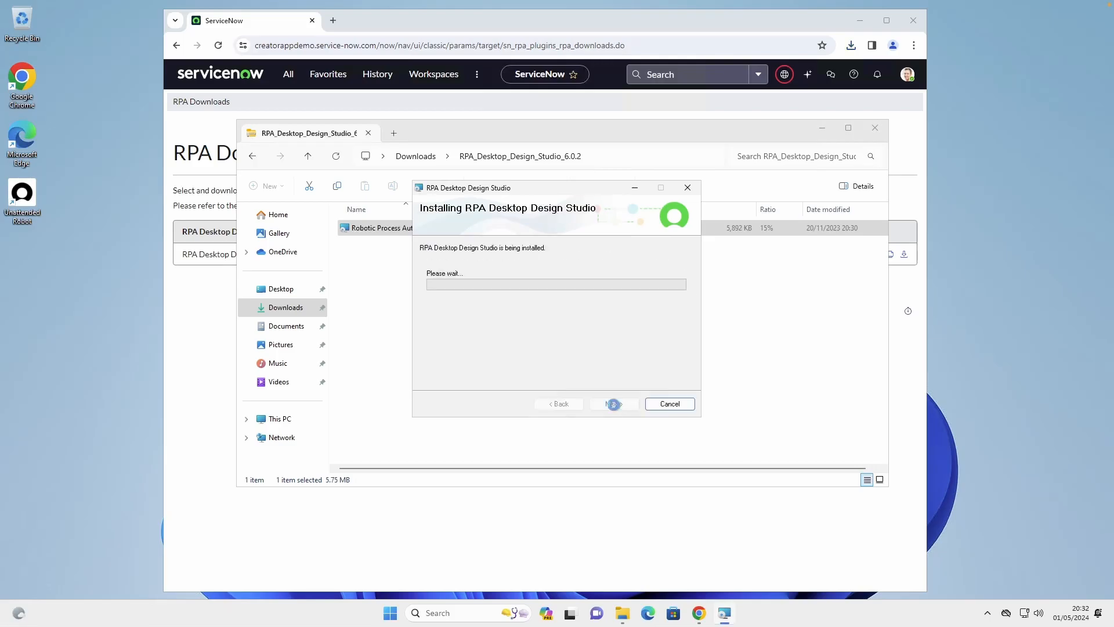
pyautogui.click(614, 404)
pyautogui.click(874, 128)
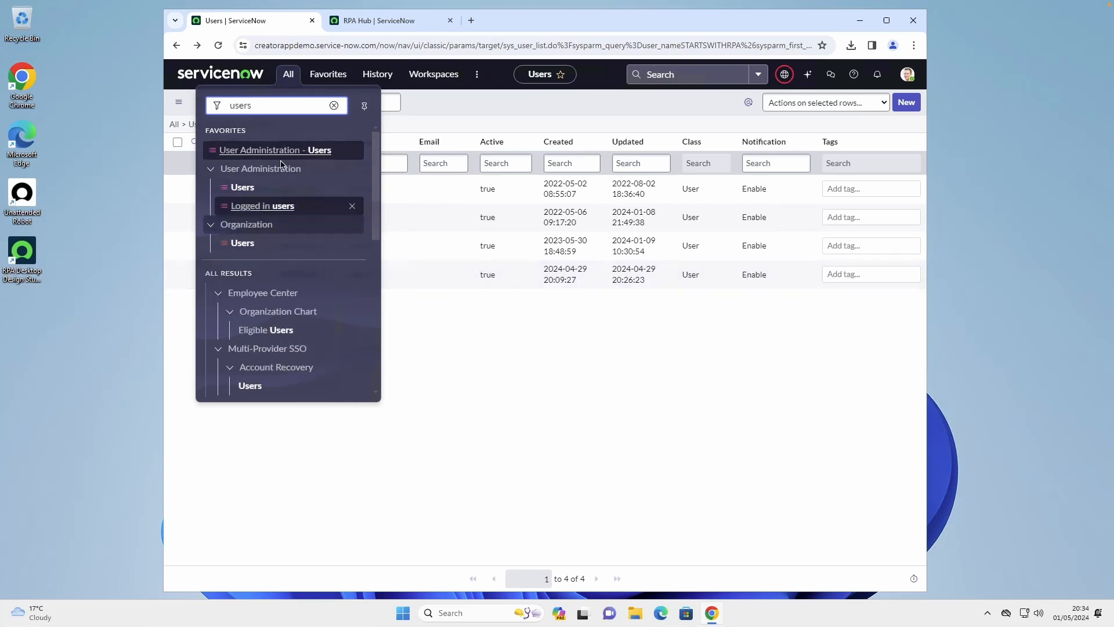
# Start a new ServiceNow user record with user ID RPA_Robot_4, first name RPA and last name Robot
pyautogui.click(246, 188)
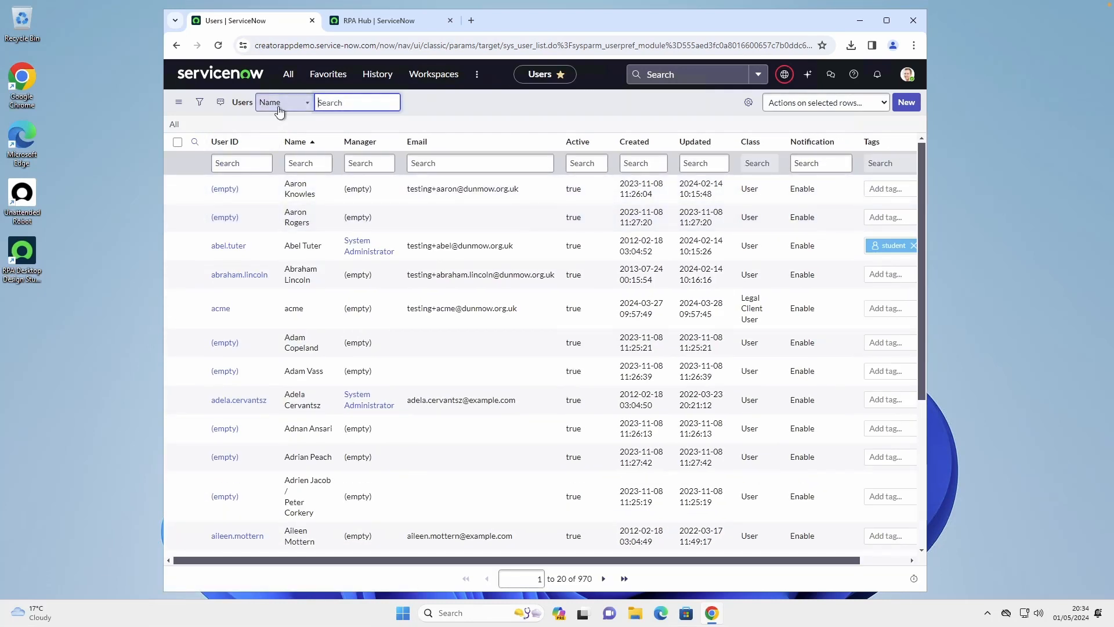
pyautogui.click(906, 102)
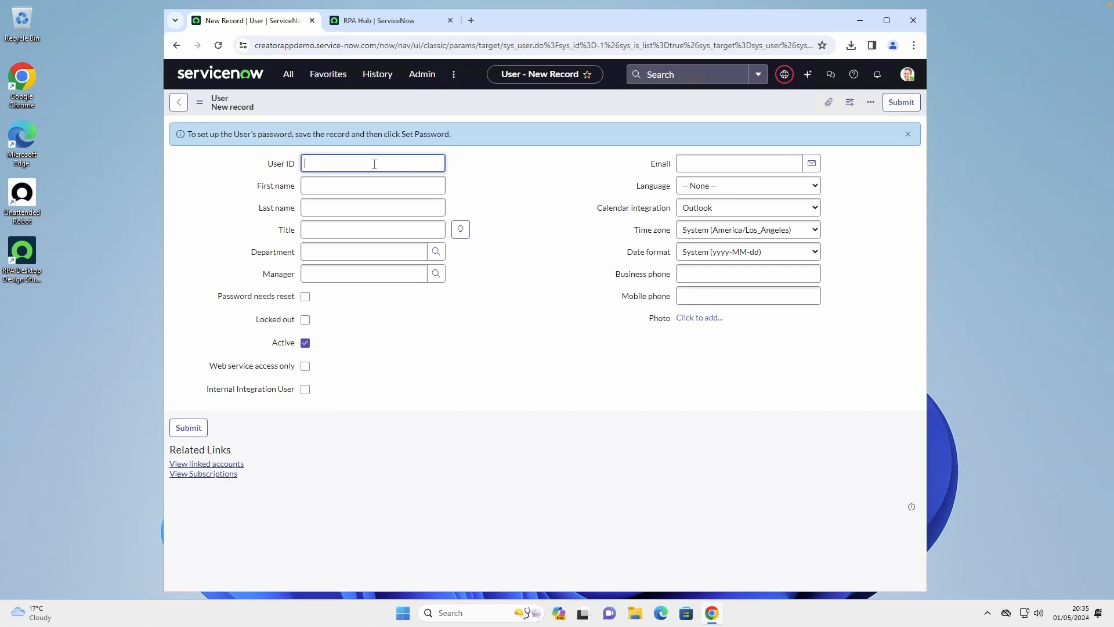
pyautogui.write('RPA_Robot_4')
pyautogui.press('Tab')
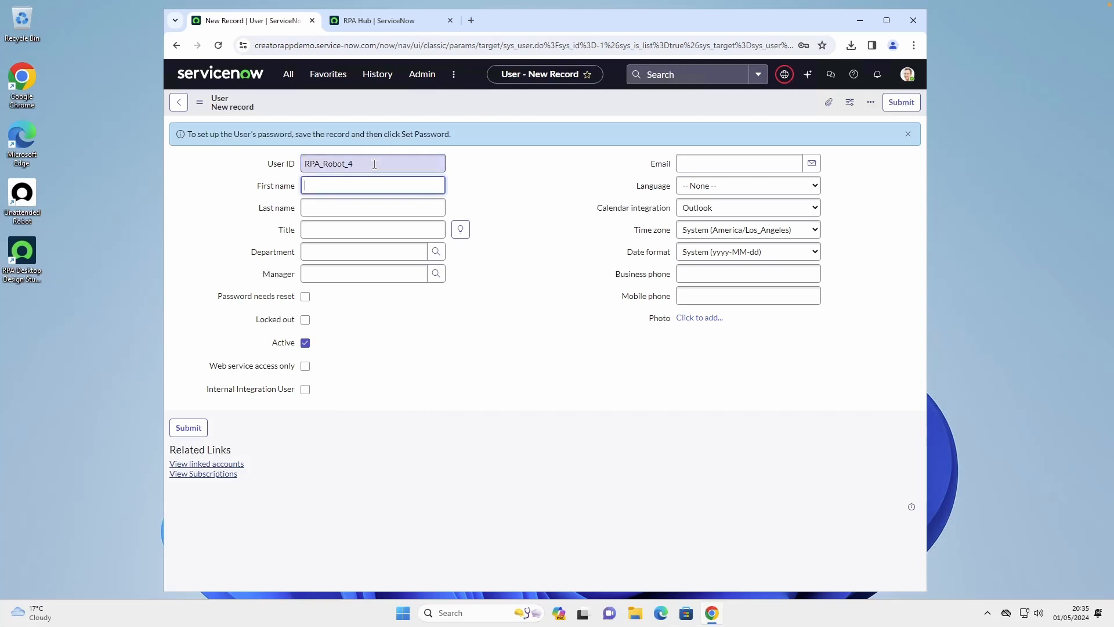
pyautogui.write('RPA')
pyautogui.press('Tab')
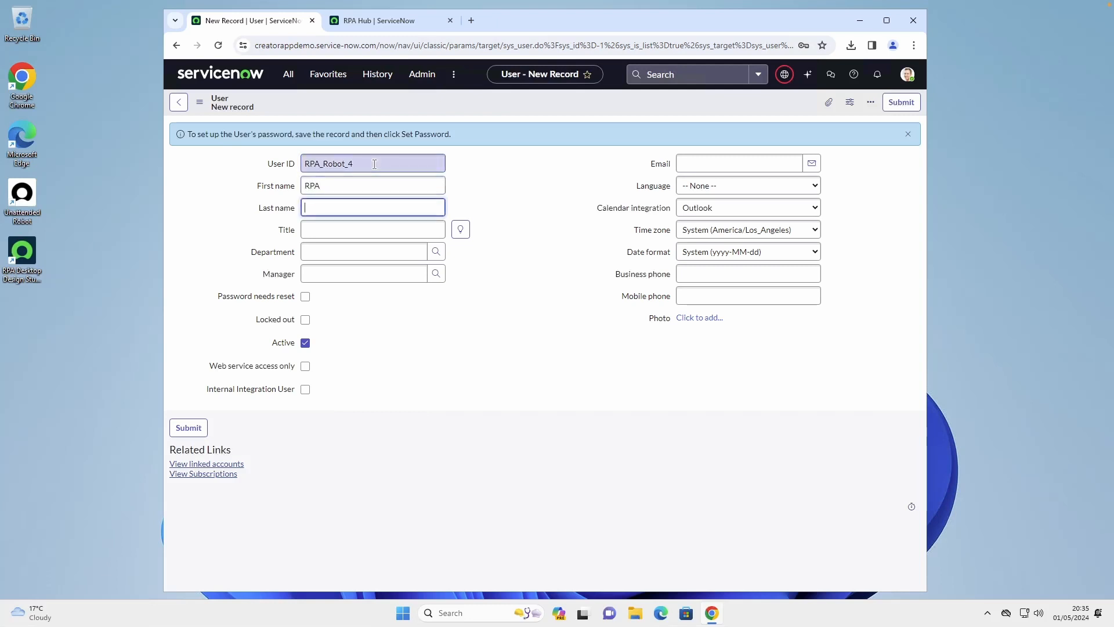
pyautogui.write('Robot')
pyautogui.press('Tab')
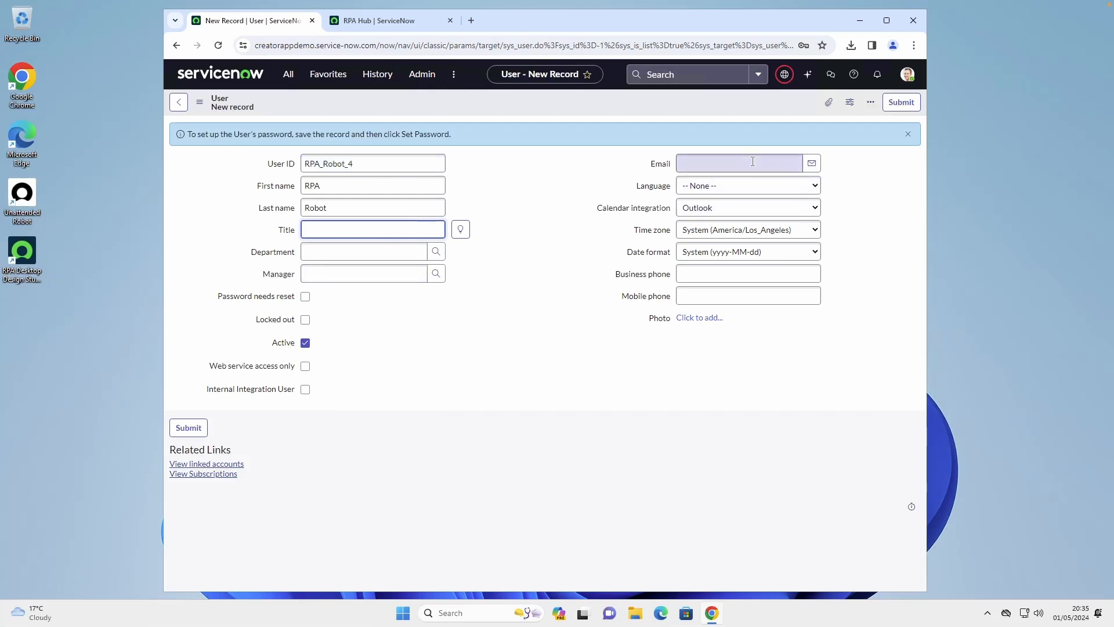
# Set the new user's time zone to GMT and save the record, keeping it open
pyautogui.click(753, 237)
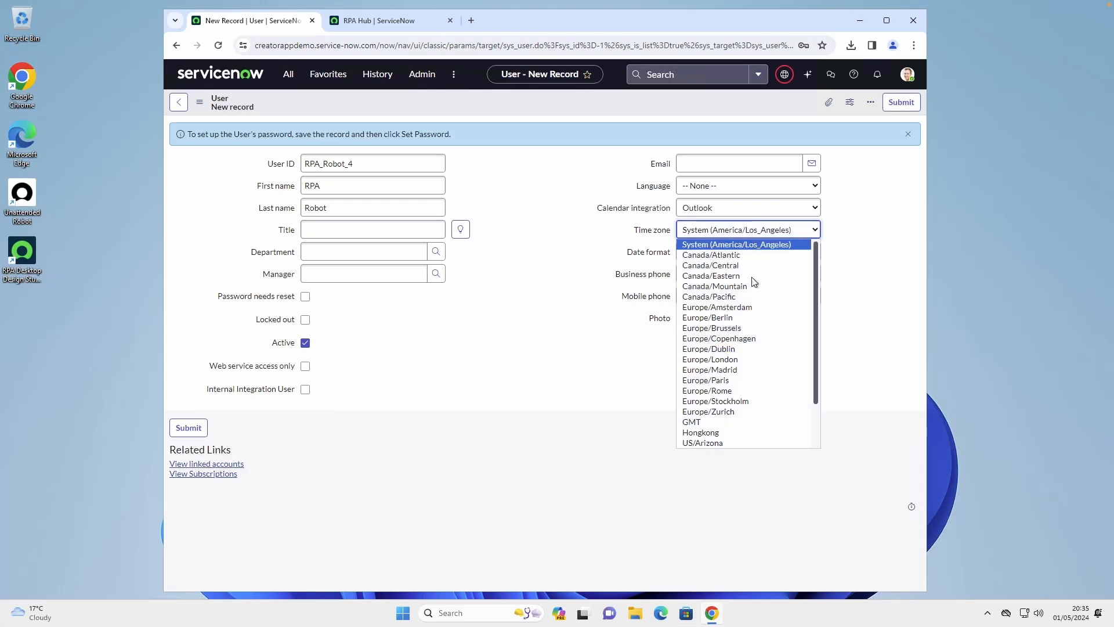
pyautogui.click(694, 422)
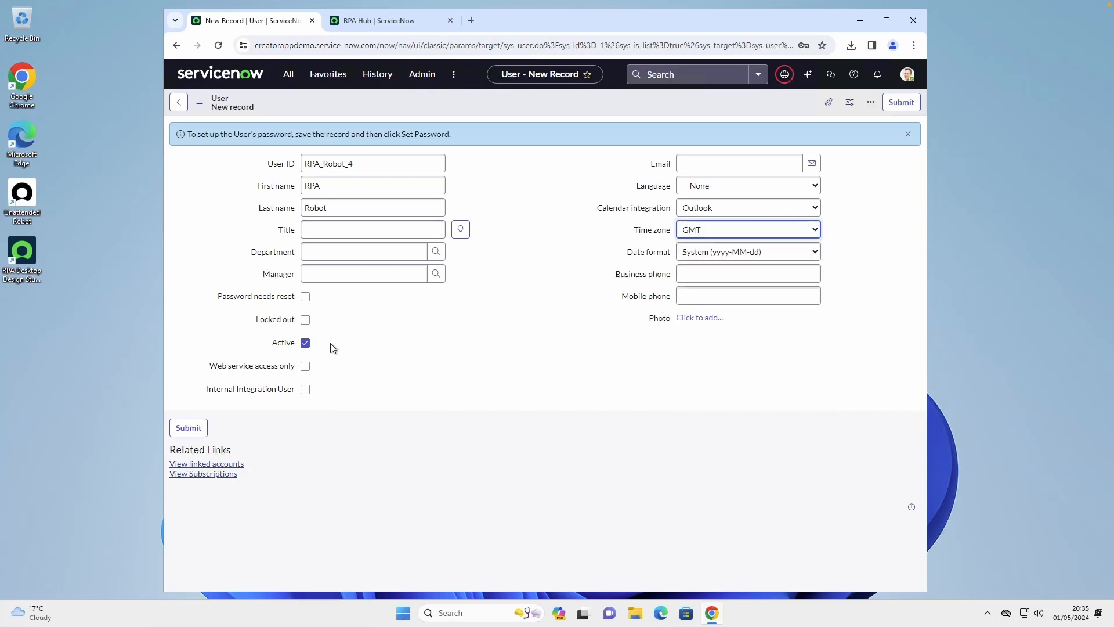
pyautogui.rightClick(596, 107)
pyautogui.click(624, 113)
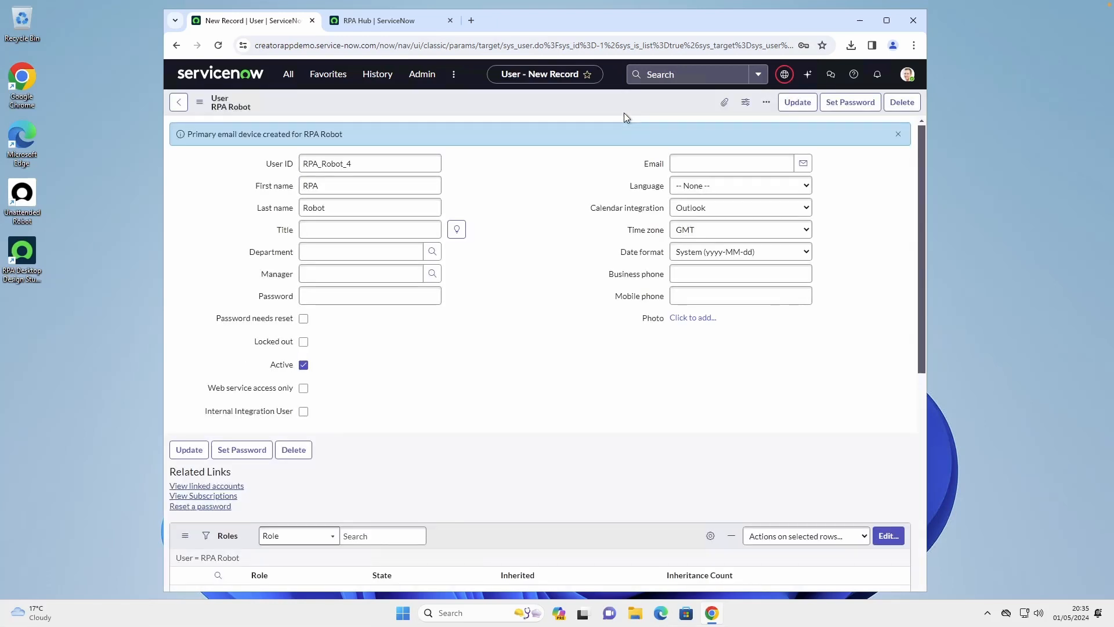
# Add the sn_rpa_fdn.rpa_robot role to the RPA Robot user and save the roles list
pyautogui.scroll(-1, 445, 471)
pyautogui.scroll(-1, 445, 471)
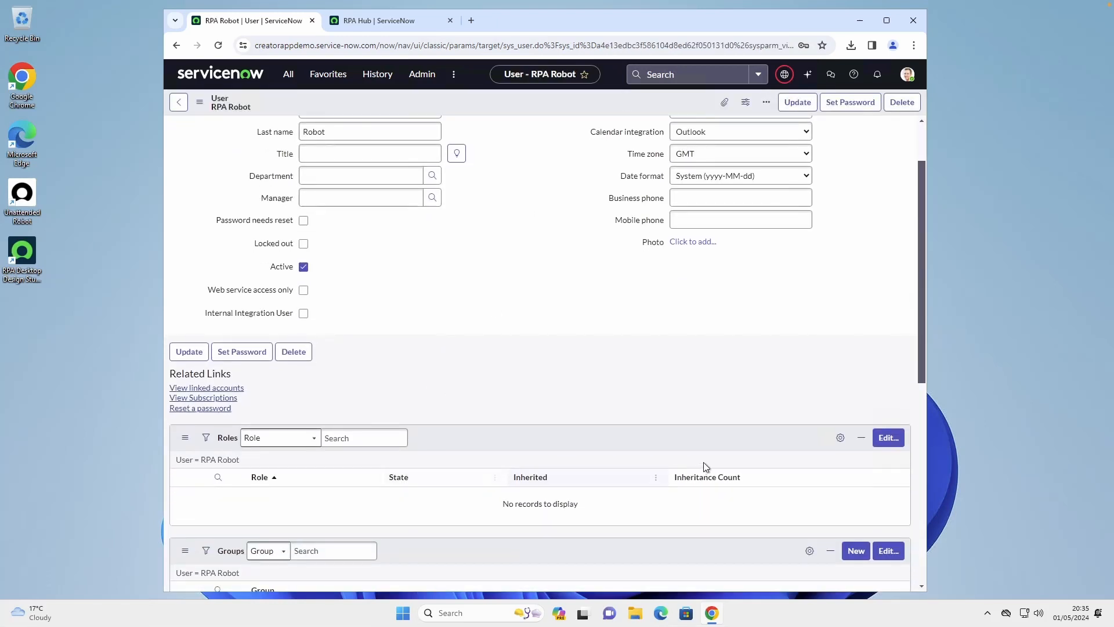
pyautogui.click(888, 437)
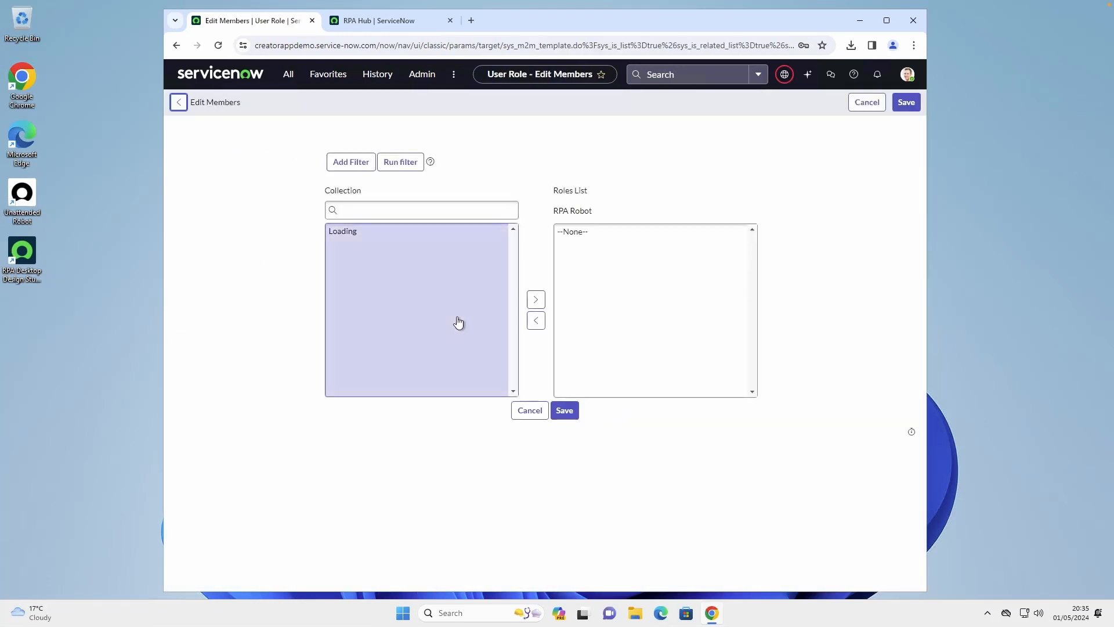
pyautogui.click(362, 240)
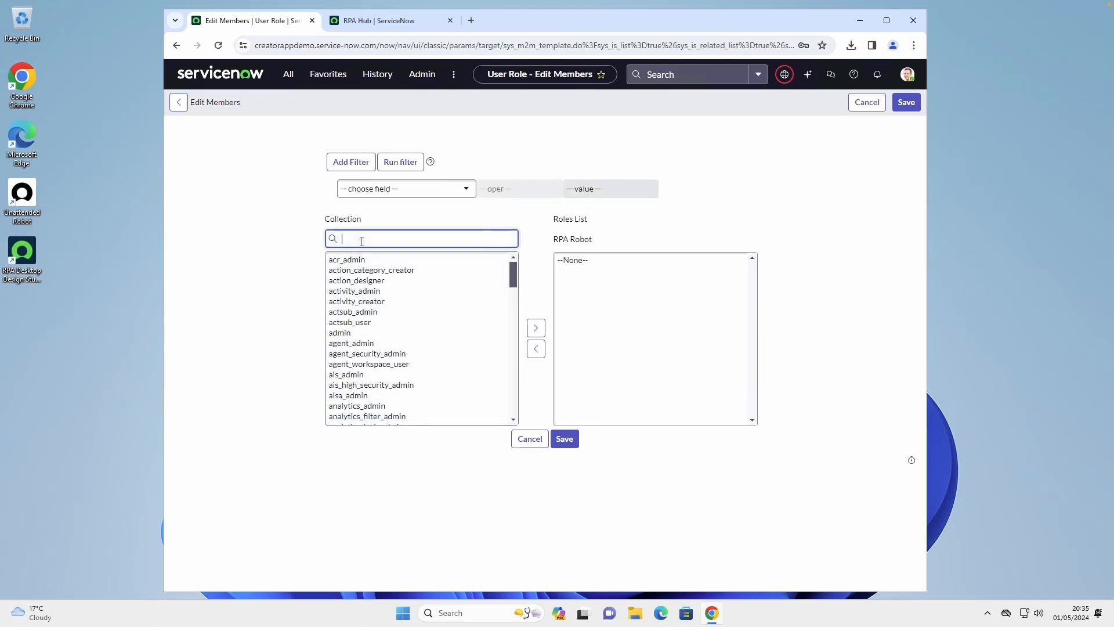
pyautogui.write('sn_')
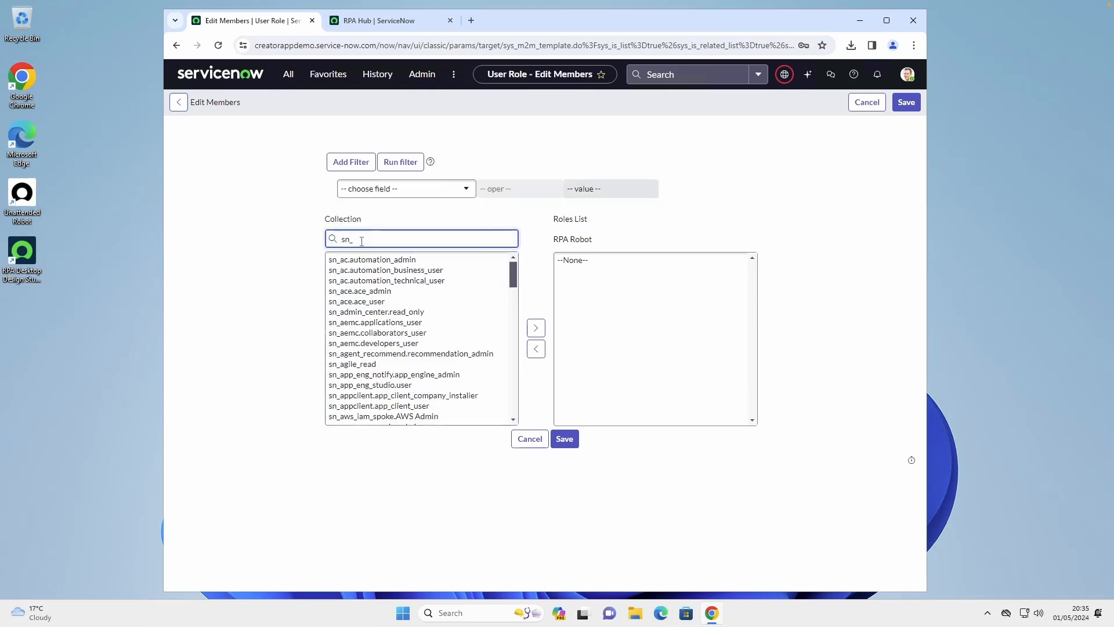
pyautogui.write('rpa')
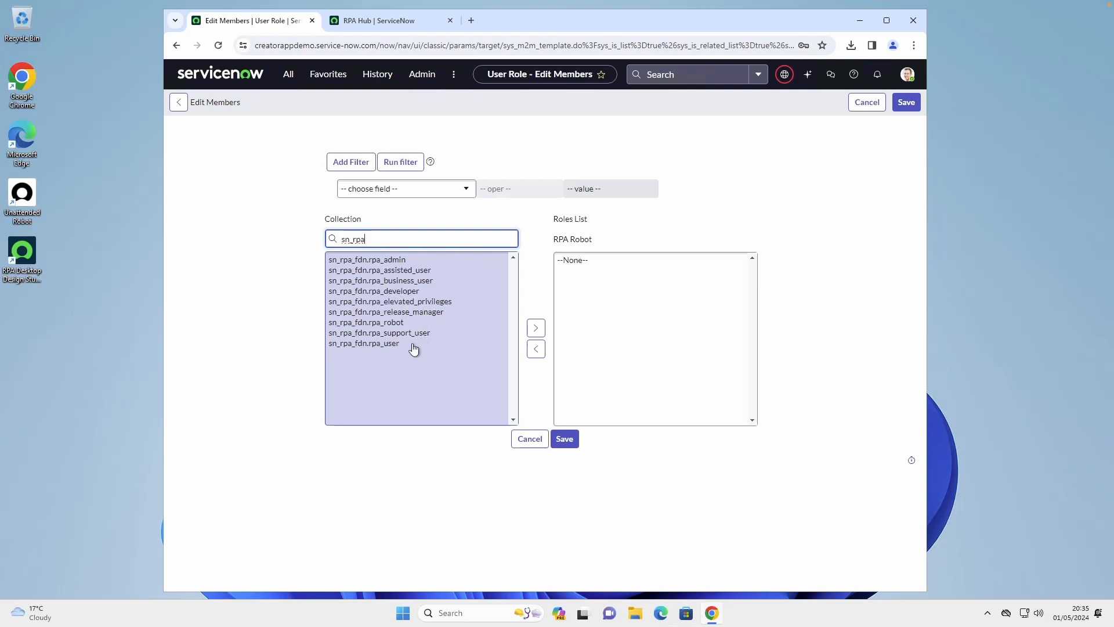
pyautogui.click(354, 322)
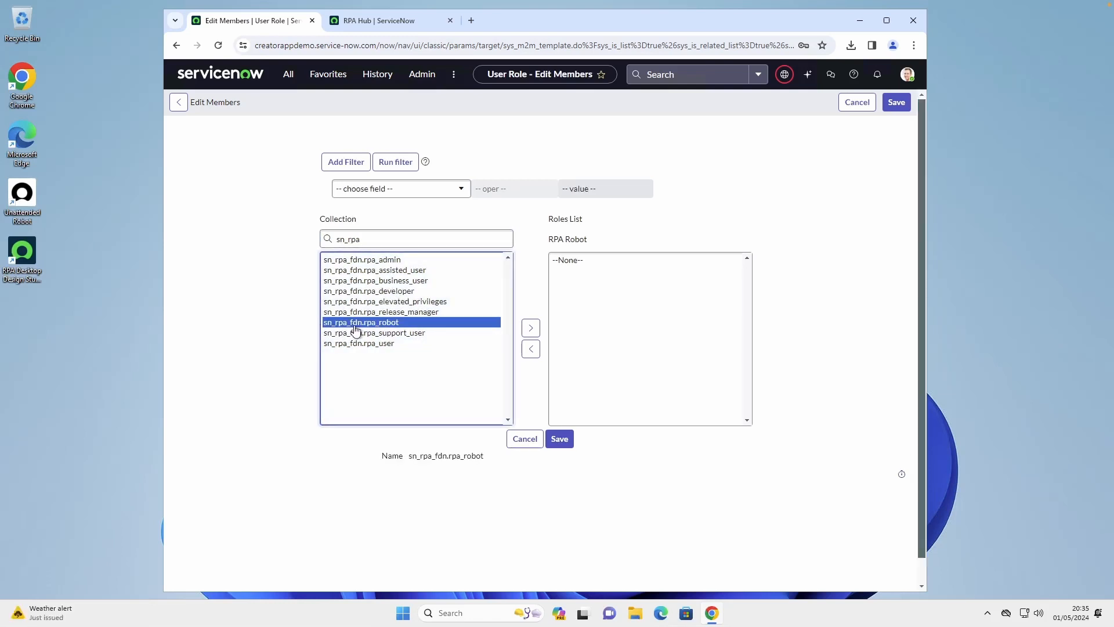
pyautogui.click(531, 329)
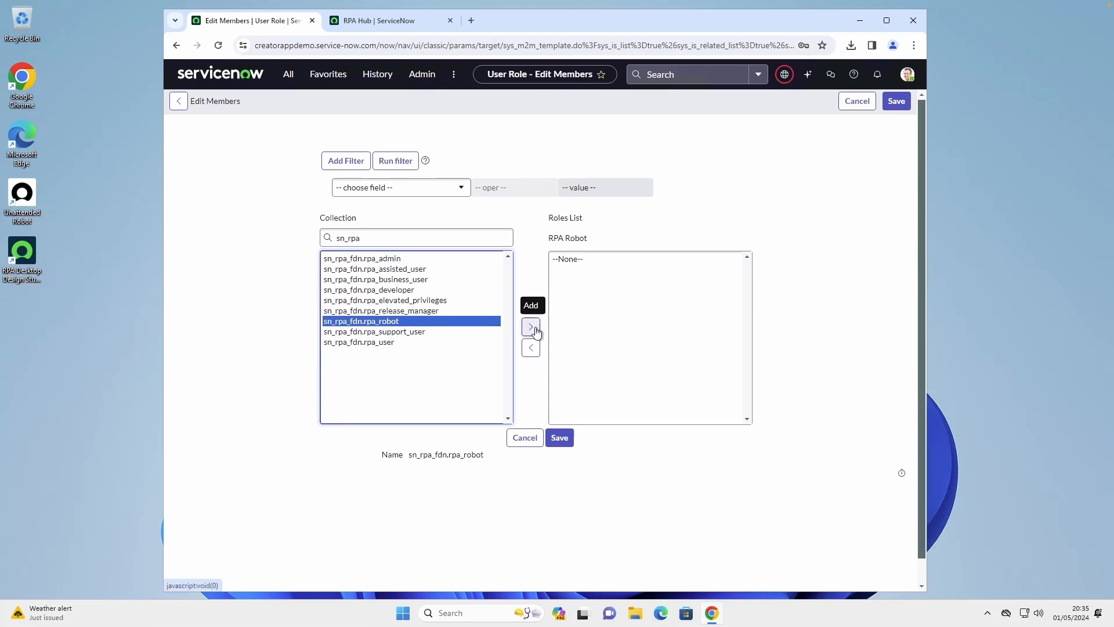
pyautogui.click(559, 434)
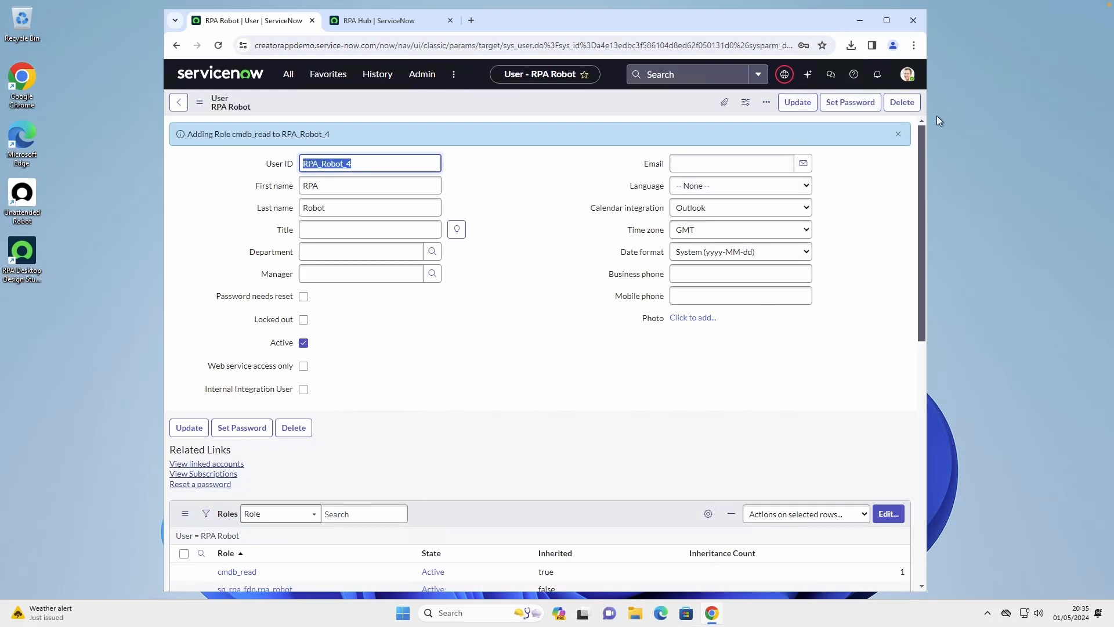
# Set and save the RPA Robot user's password, and update the record with Password needs reset turned off
pyautogui.click(835, 105)
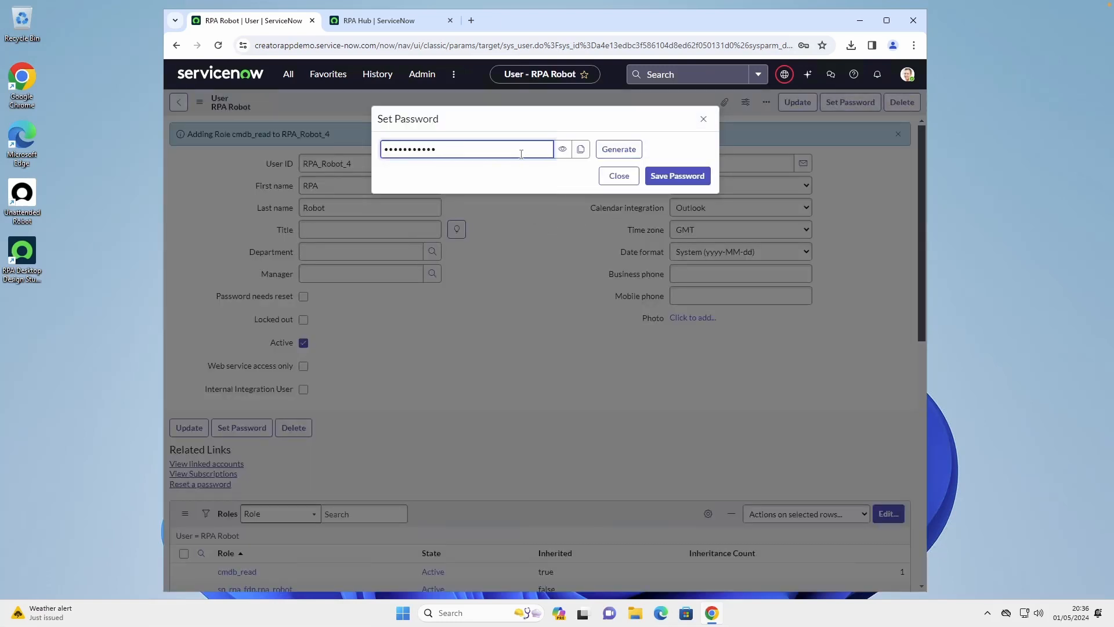
pyautogui.click(680, 177)
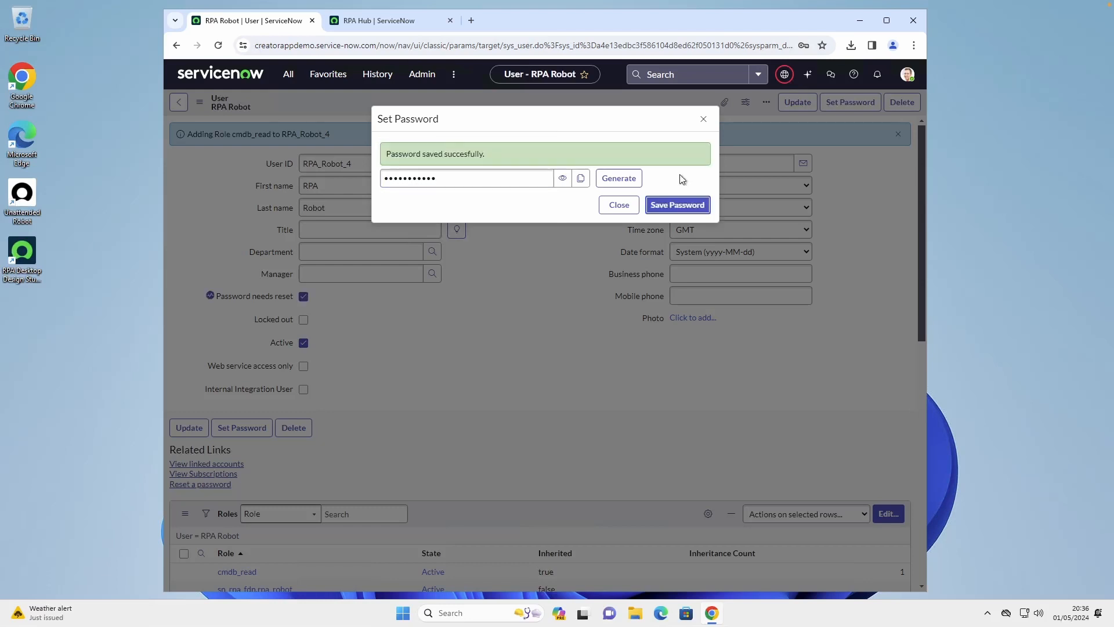
pyautogui.click(619, 206)
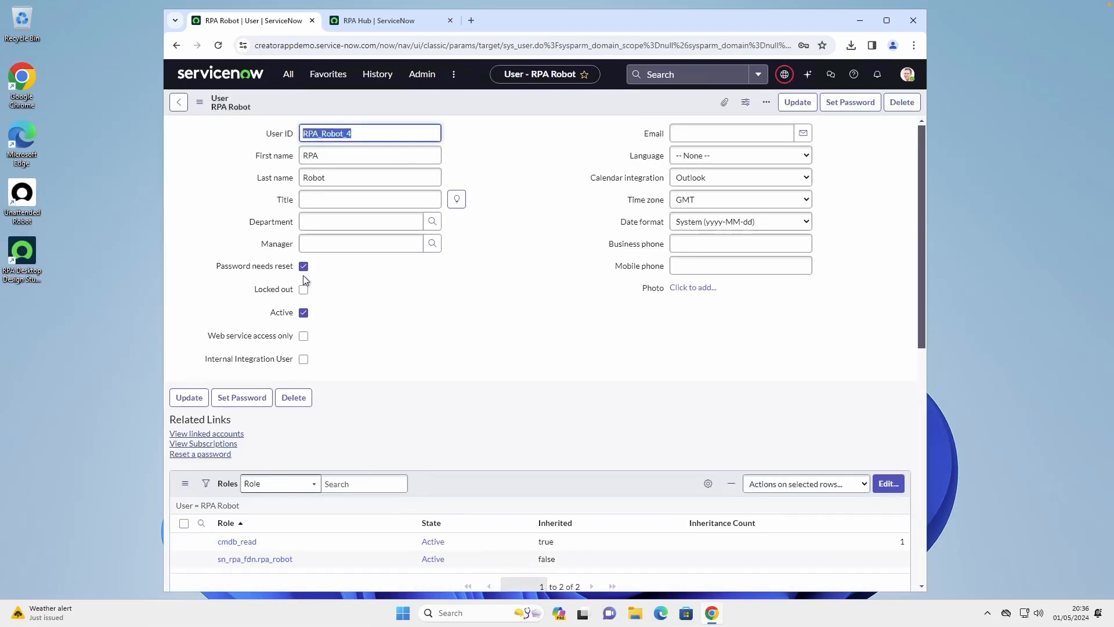
pyautogui.click(304, 267)
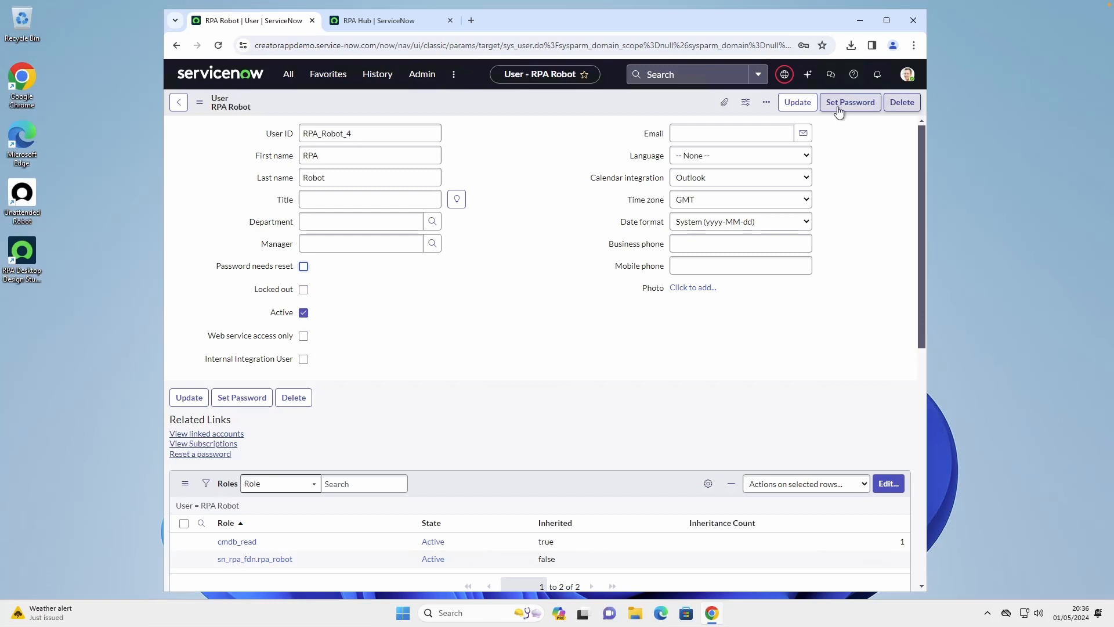
pyautogui.click(799, 103)
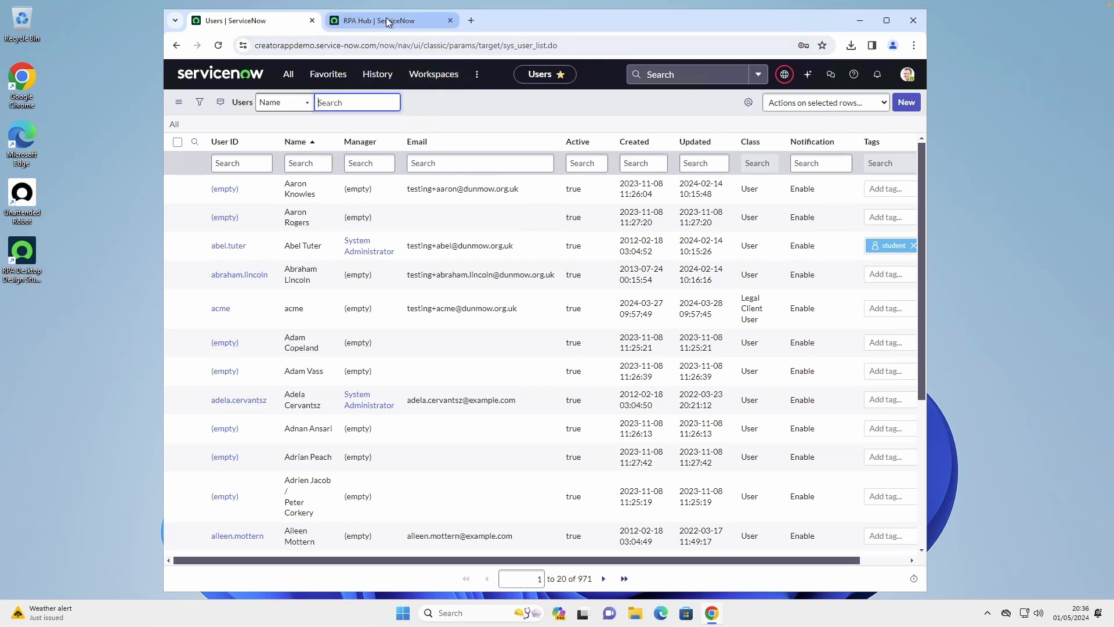
# Open RPA Hub, close the duplicate RPA Hub page and show the Robots list under Administration
pyautogui.click(288, 75)
pyautogui.hotkey('ctrl', 'a')
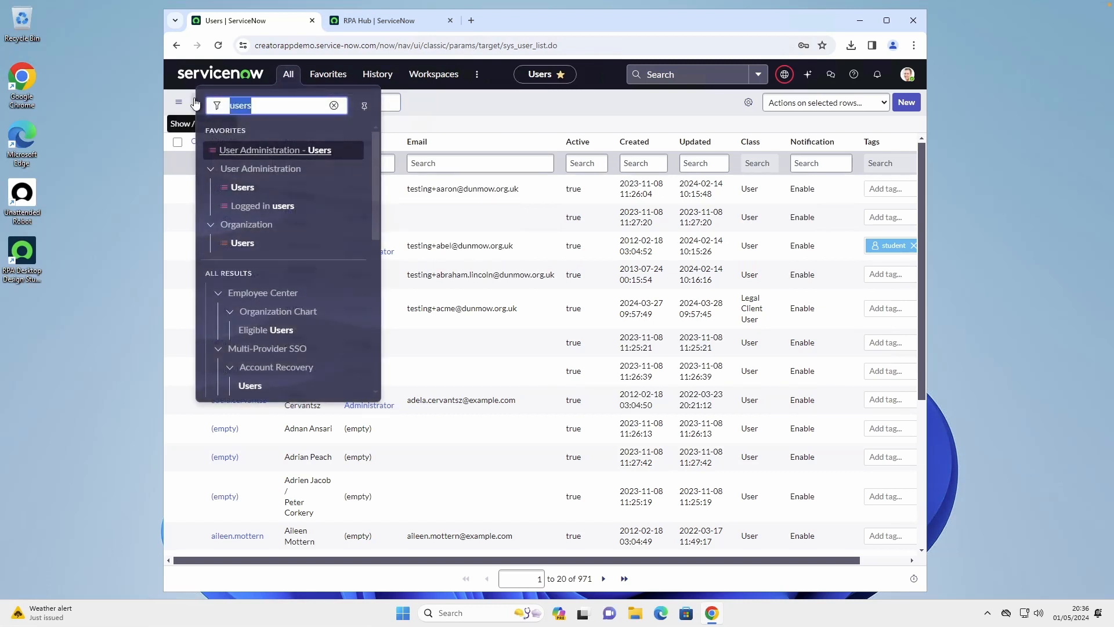
pyautogui.write('RPA_')
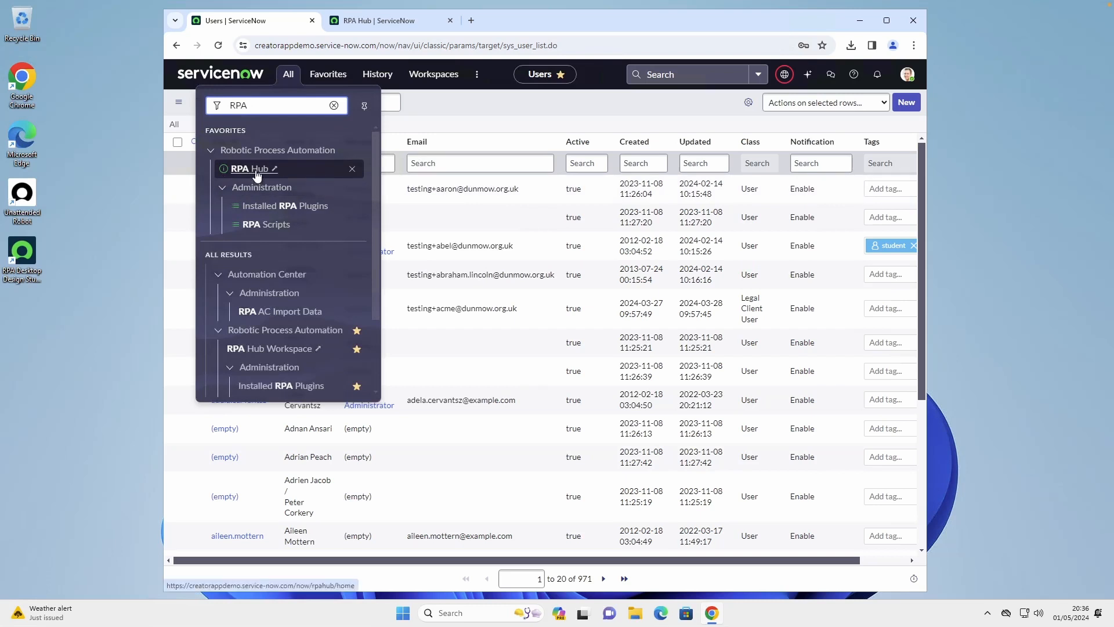
pyautogui.click(250, 164)
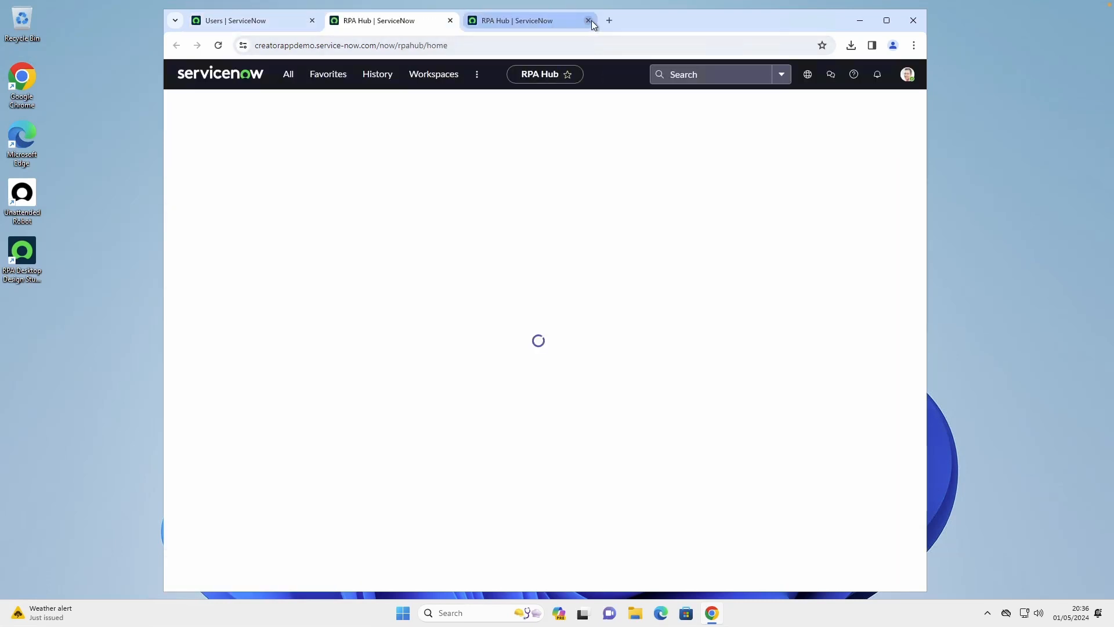
pyautogui.click(588, 21)
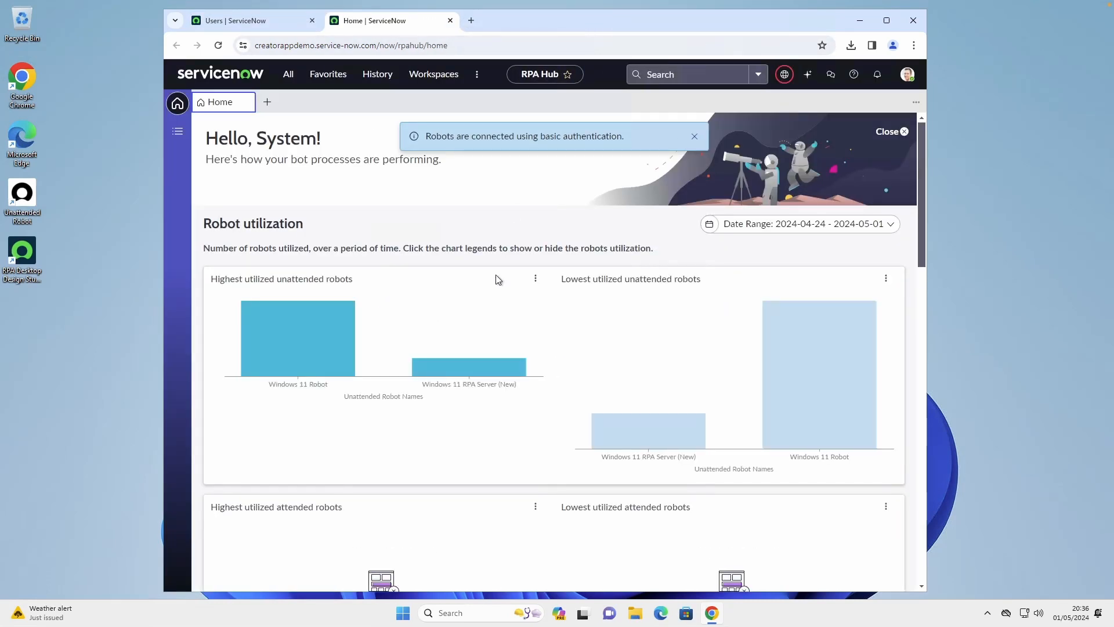
pyautogui.click(177, 132)
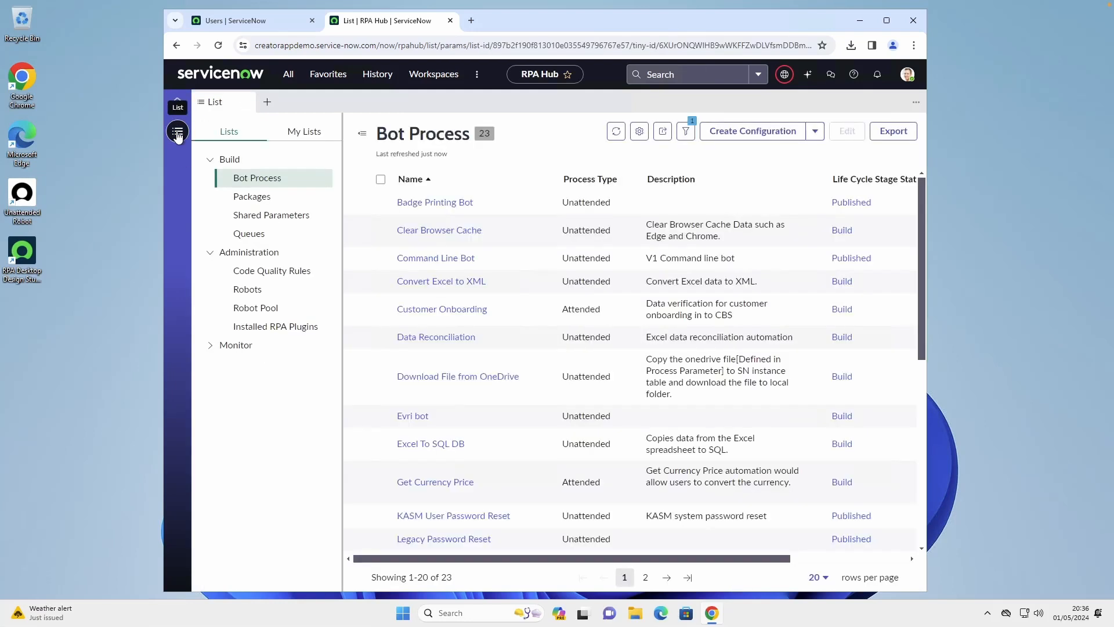
pyautogui.click(250, 289)
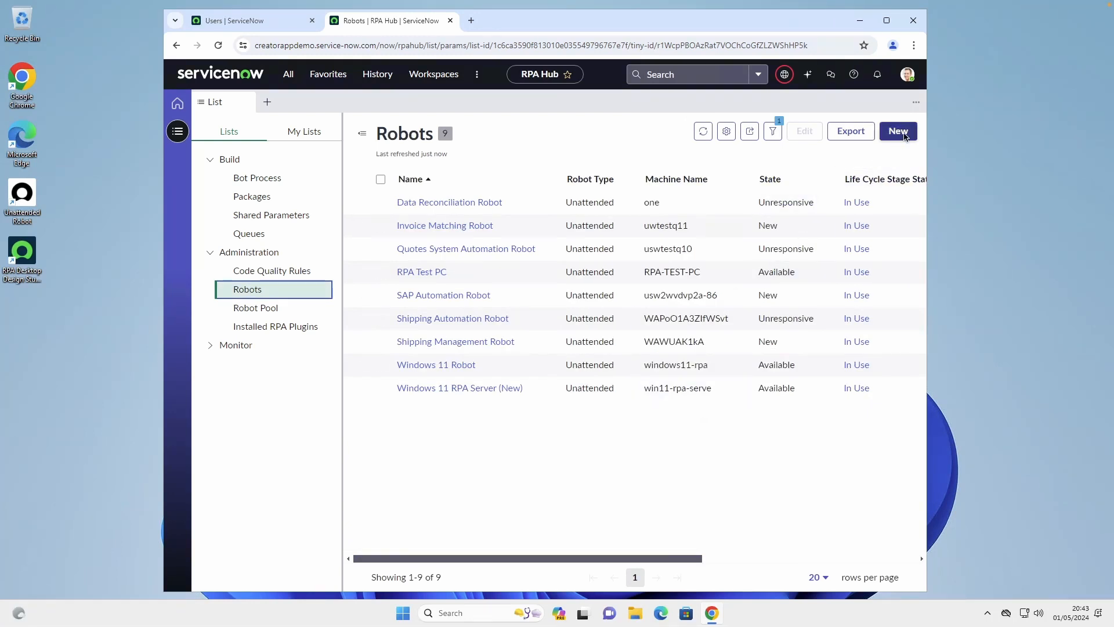
# Start a new robot record of type Unattended named Windows 11 New Unattended Bot
pyautogui.click(899, 132)
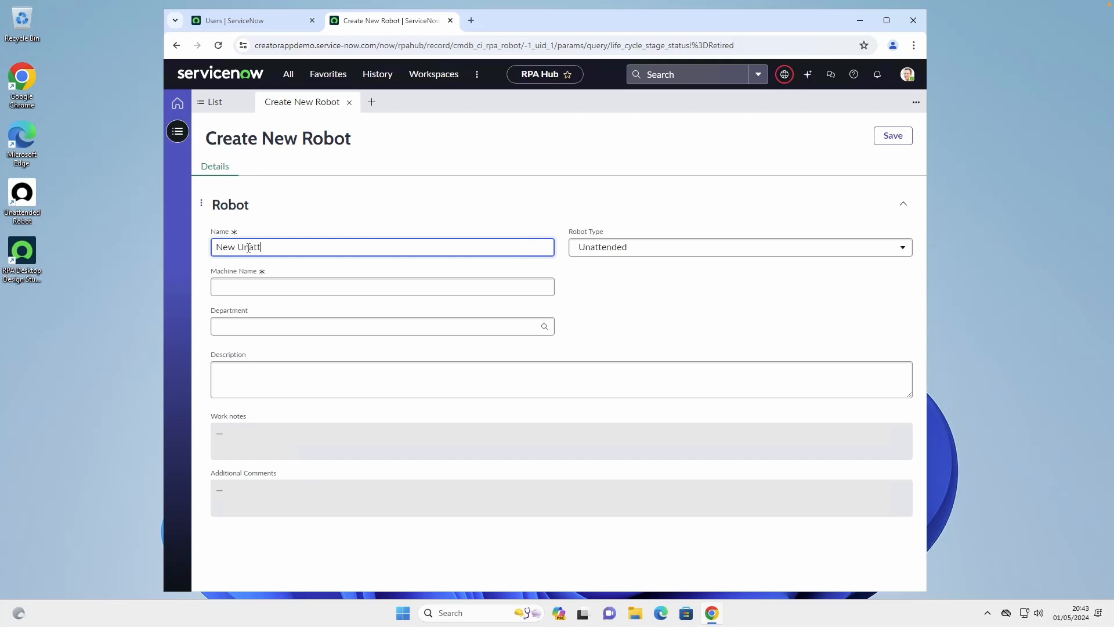
pyautogui.press('BackSpace')
pyautogui.press('BackSpace')
pyautogui.press('BackSpace')
pyautogui.write('Windows 11 New Unattende')
pyautogui.press('Tab')
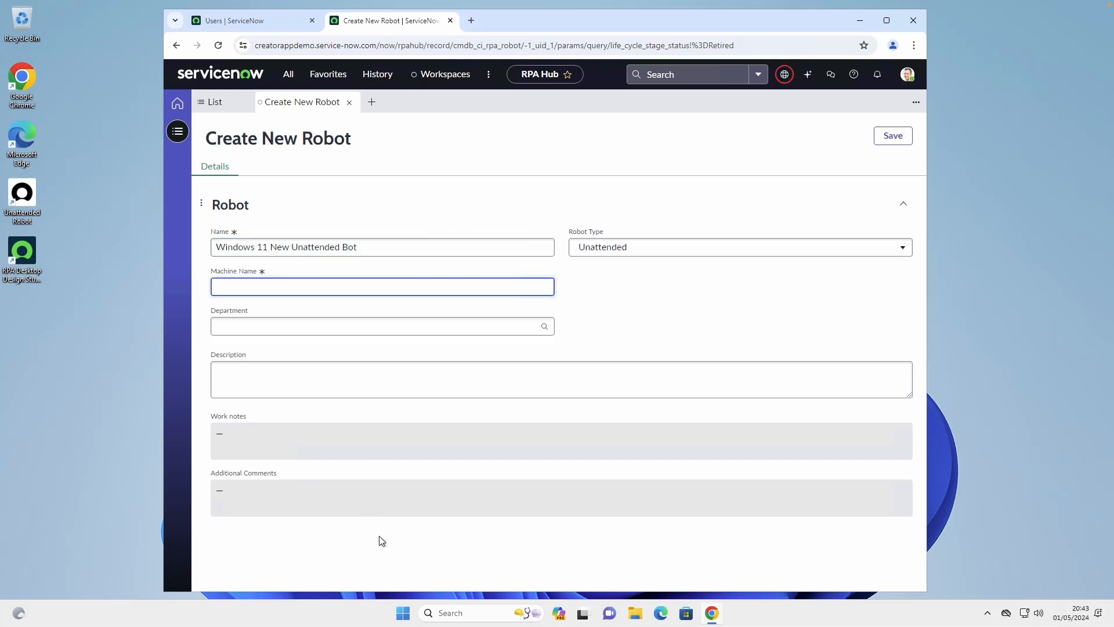
# Open Command Prompt and run whoami to look up the machine name
pyautogui.click(403, 614)
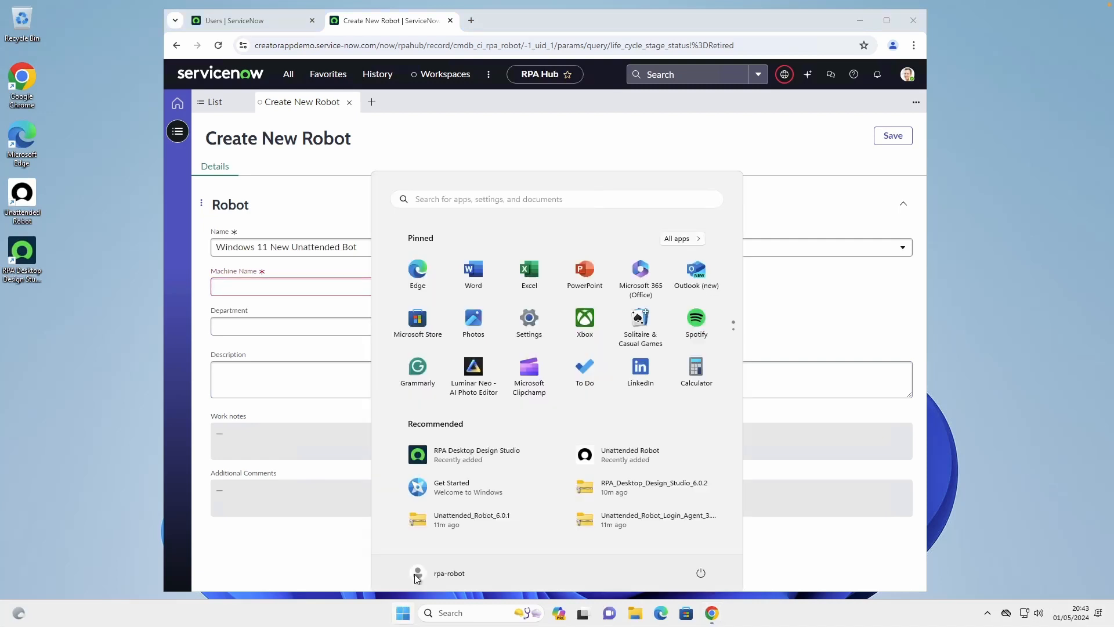
pyautogui.write('cmd')
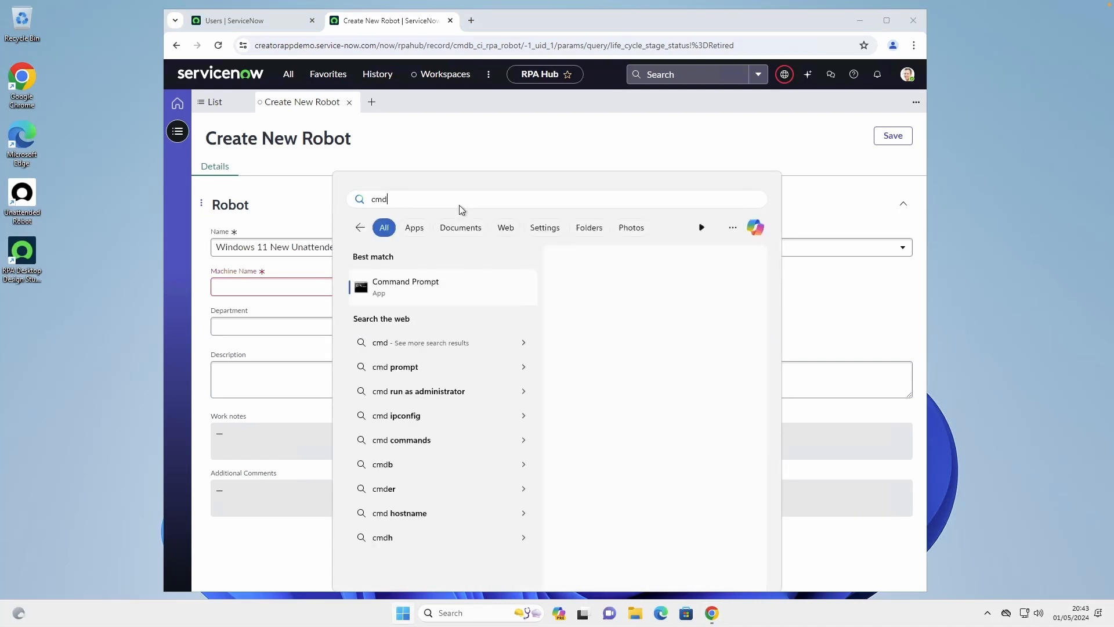
pyautogui.press('Return')
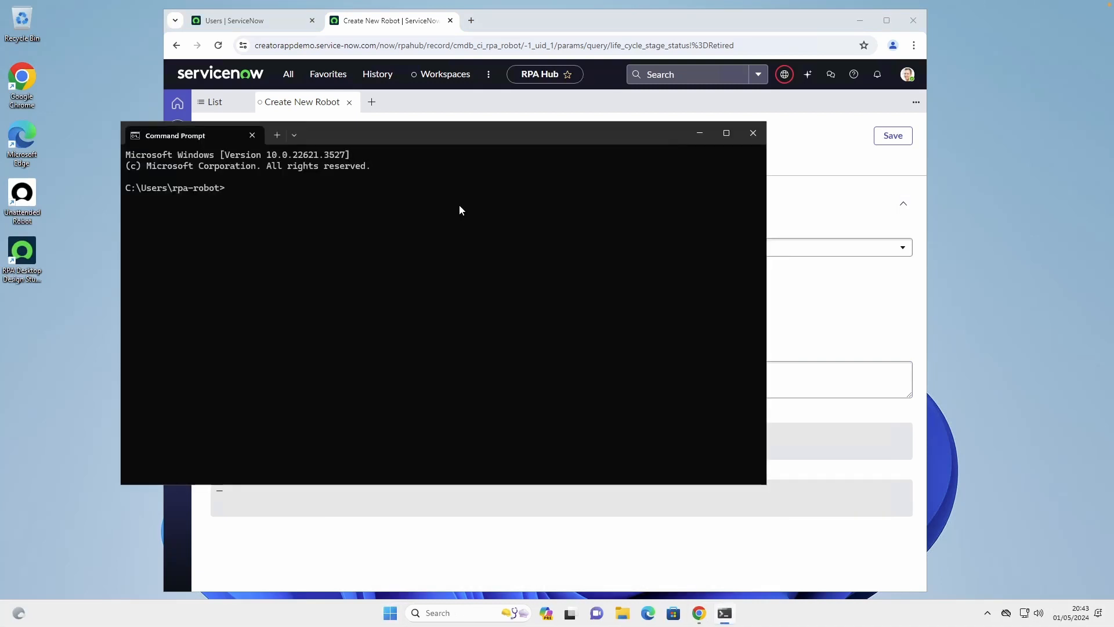
pyautogui.write('whoami')
pyautogui.press('Return')
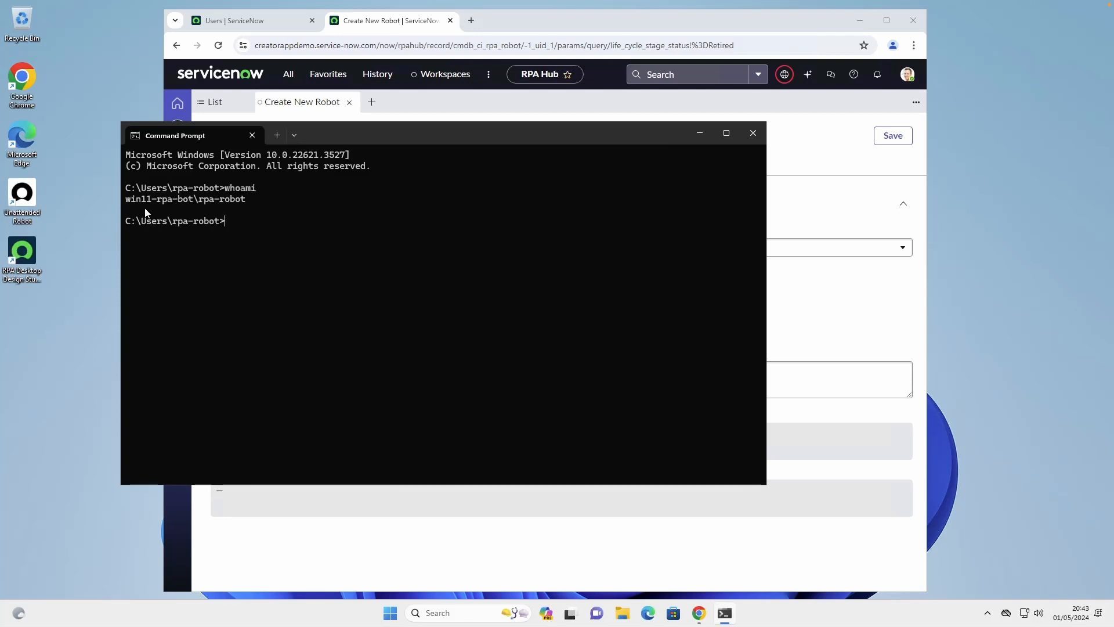
# Copy win11-rpa-bot from the whoami output into the new robot's Machine Name and save the robot record
pyautogui.moveTo(125, 200); pyautogui.dragTo(175, 200)
pyautogui.hotkey('ctrl', 'c')
pyautogui.click(489, 19)
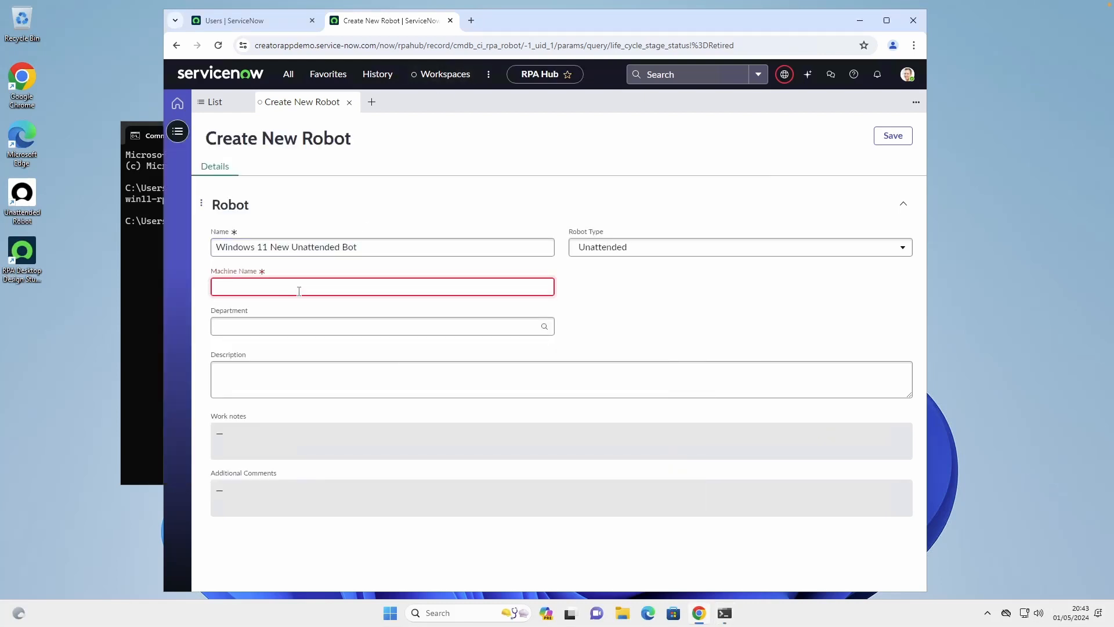
pyautogui.hotkey('ctrl', 'v')
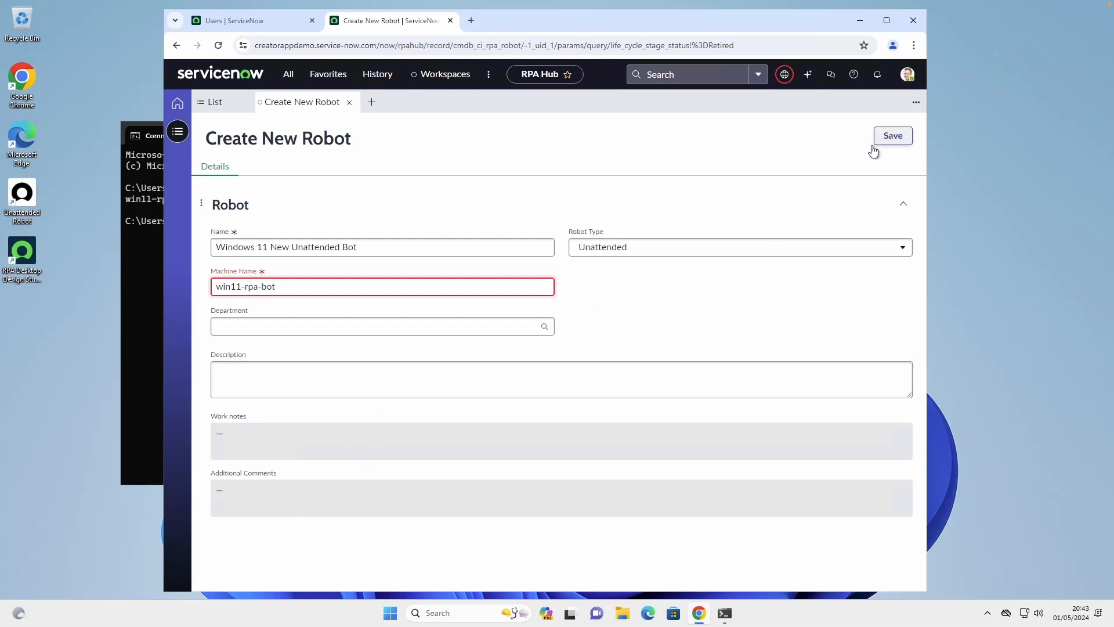
pyautogui.click(897, 138)
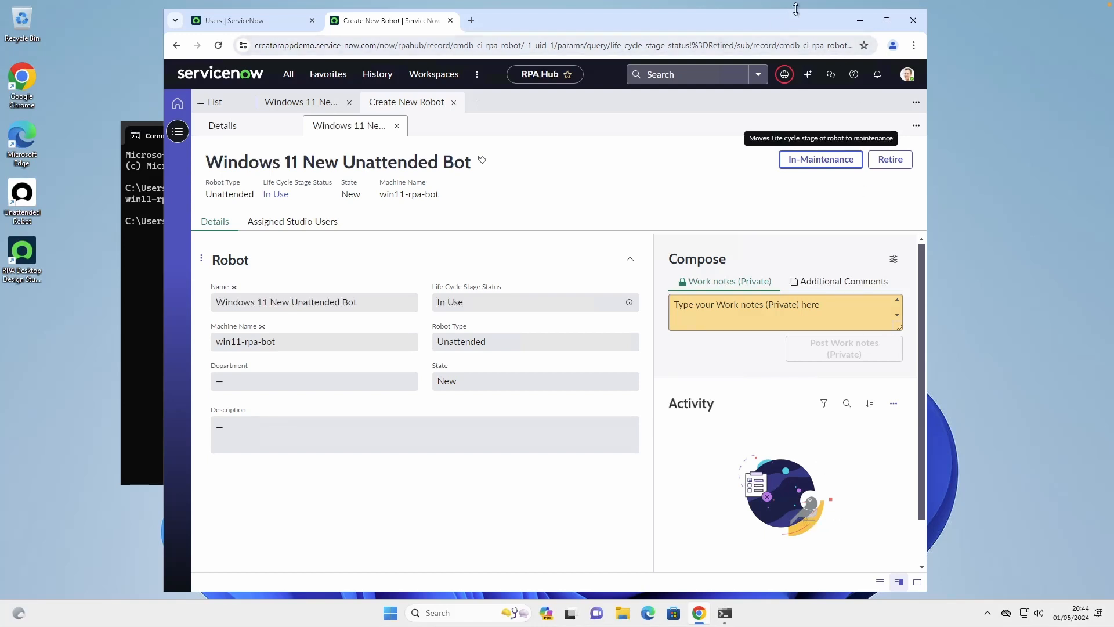
# Minimize the browser, close Command Prompt and launch the Unattended Robot application from the desktop
pyautogui.click(860, 22)
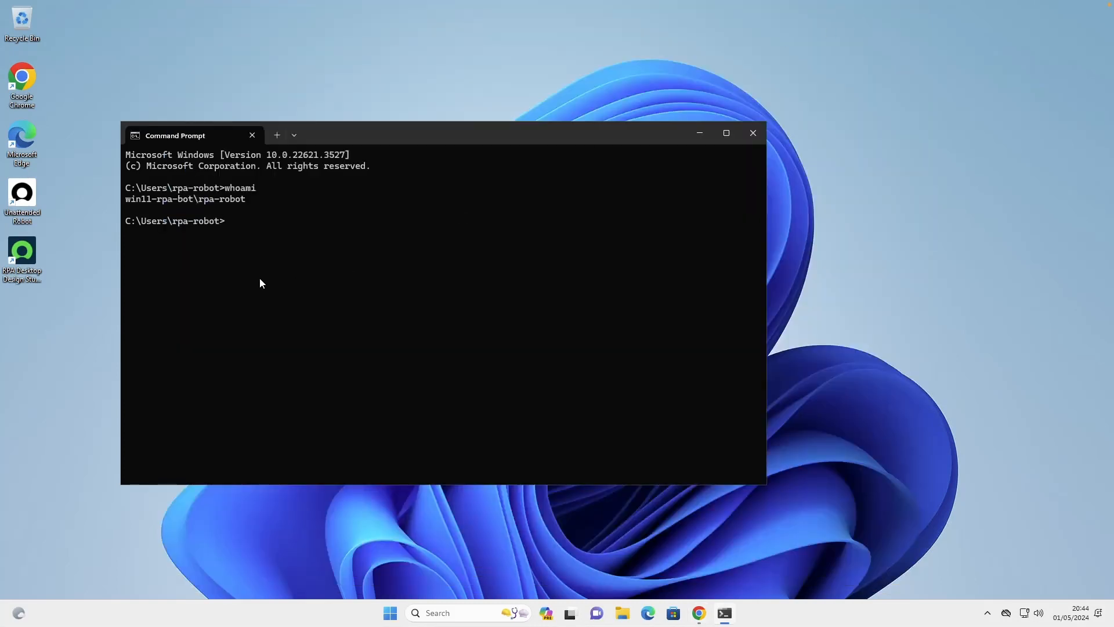
pyautogui.click(753, 135)
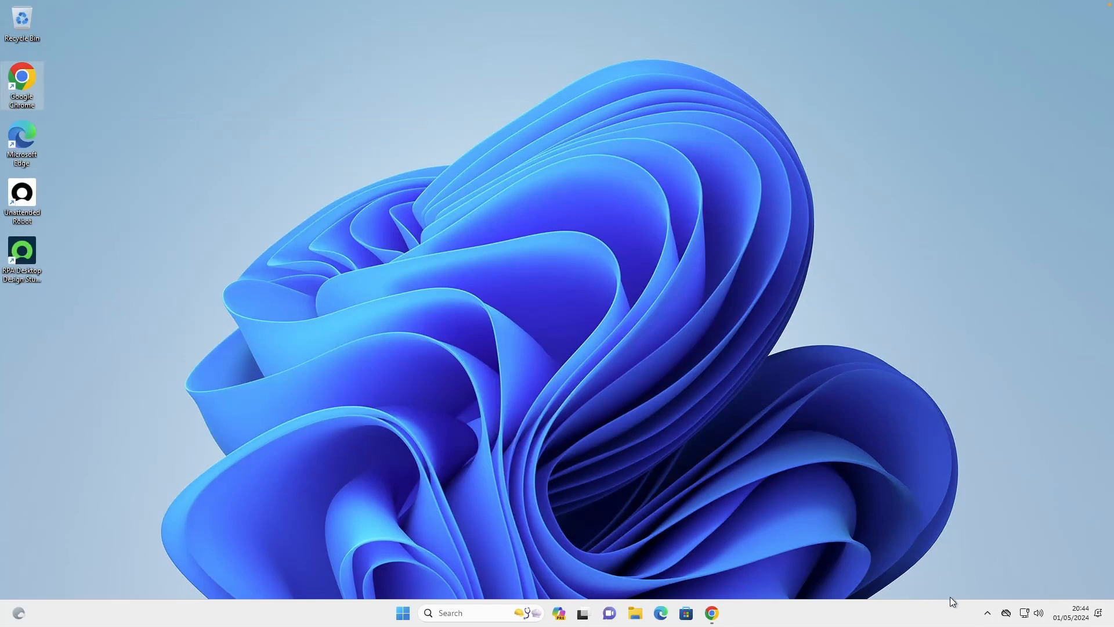
pyautogui.click(989, 610)
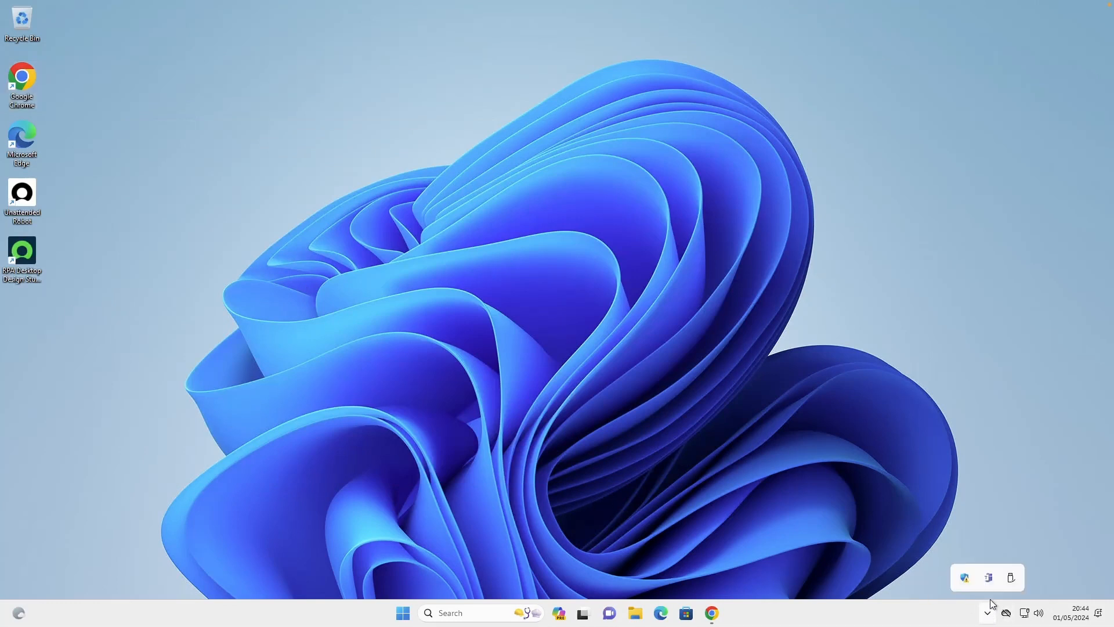
pyautogui.click(84, 263)
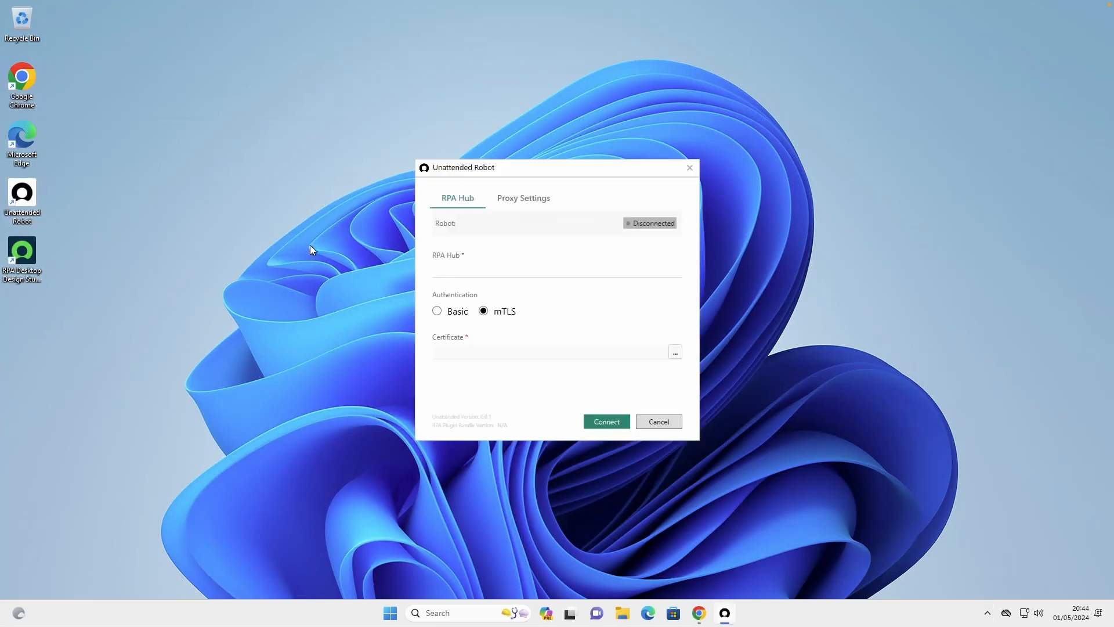
pyautogui.click(458, 267)
pyautogui.write('https://crea')
pyautogui.write('torappdemo')
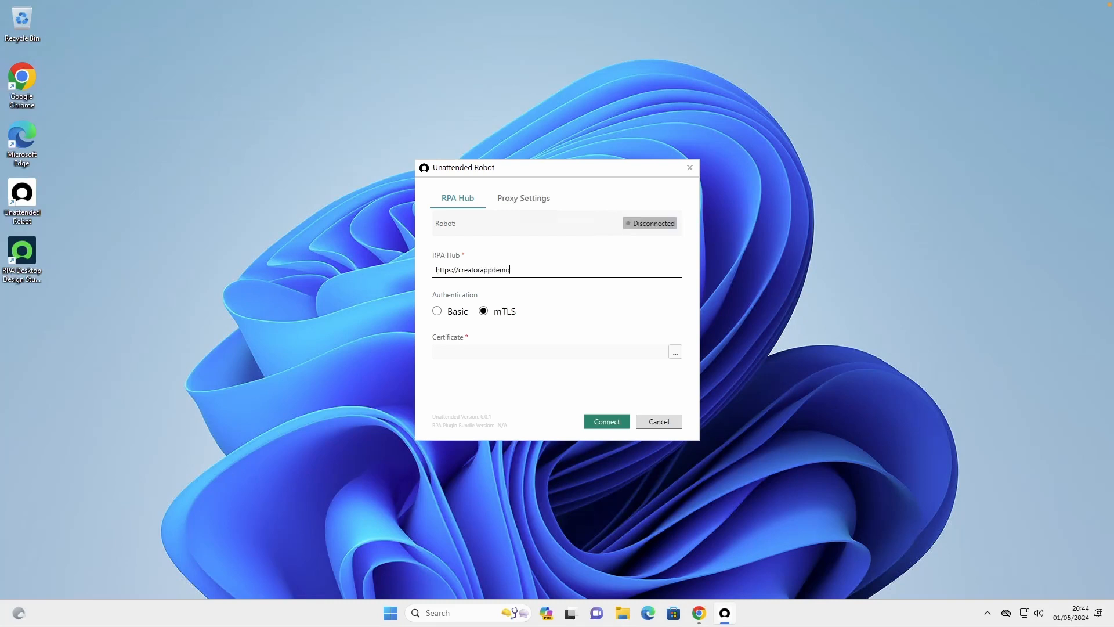
pyautogui.write('.service-now.com')
# Switch the authentication to Basic and enter RPA-Robot-4 as the username
pyautogui.click(437, 311)
pyautogui.click(437, 348)
pyautogui.click(438, 348)
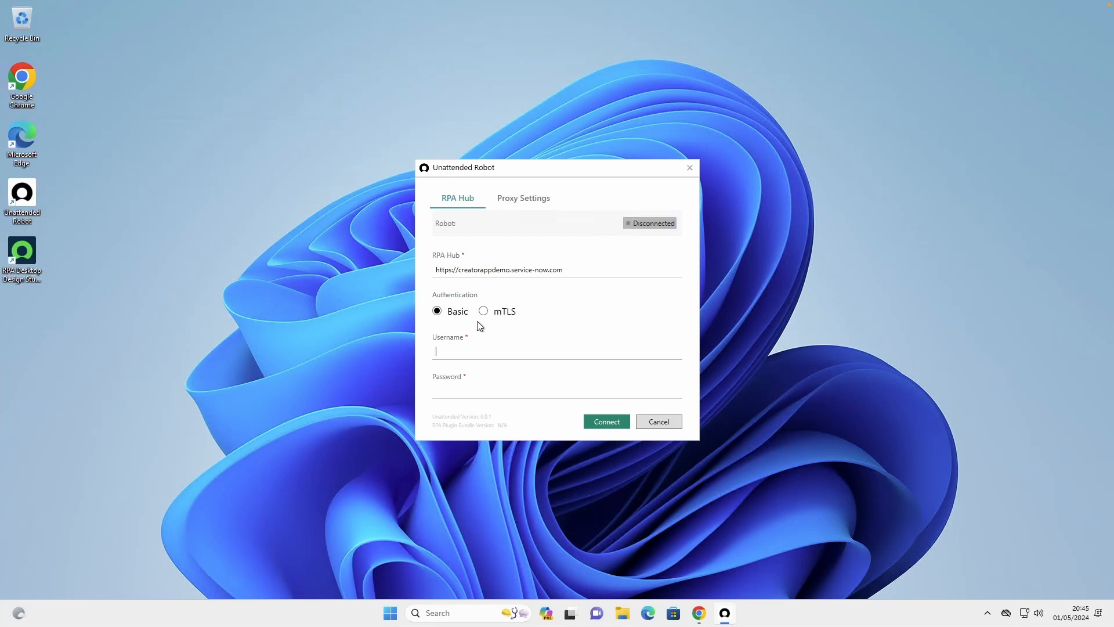
pyautogui.write('RPA-Robot-4')
# Check the robot's user ID in the ServiceNow Users list and correct the Unattended Robot username to RPA_Robot_4
pyautogui.click(702, 615)
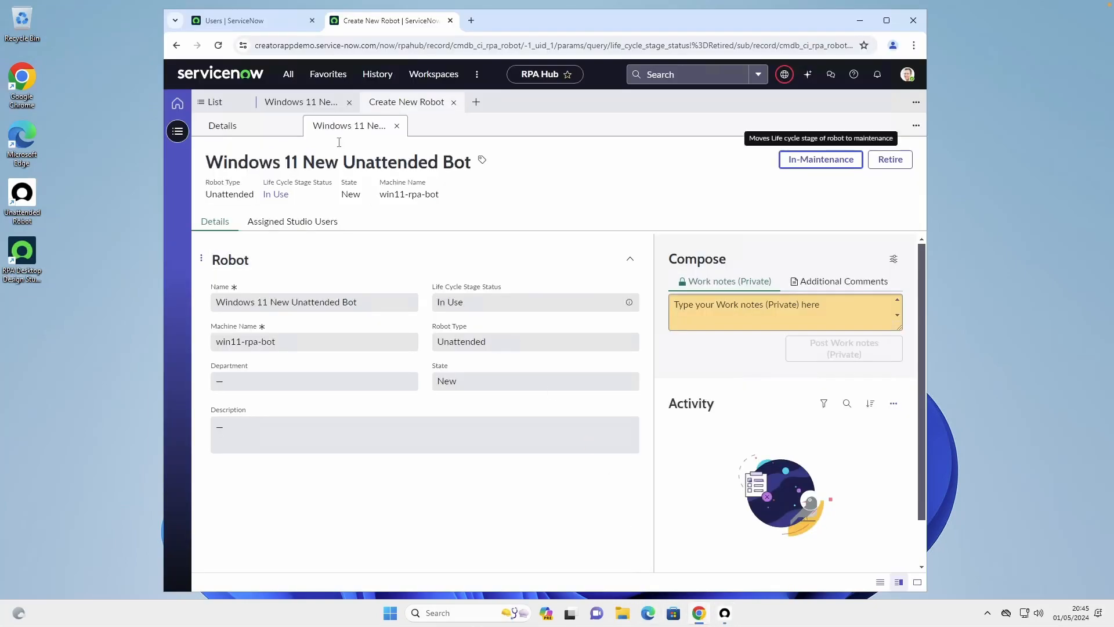
pyautogui.click(272, 21)
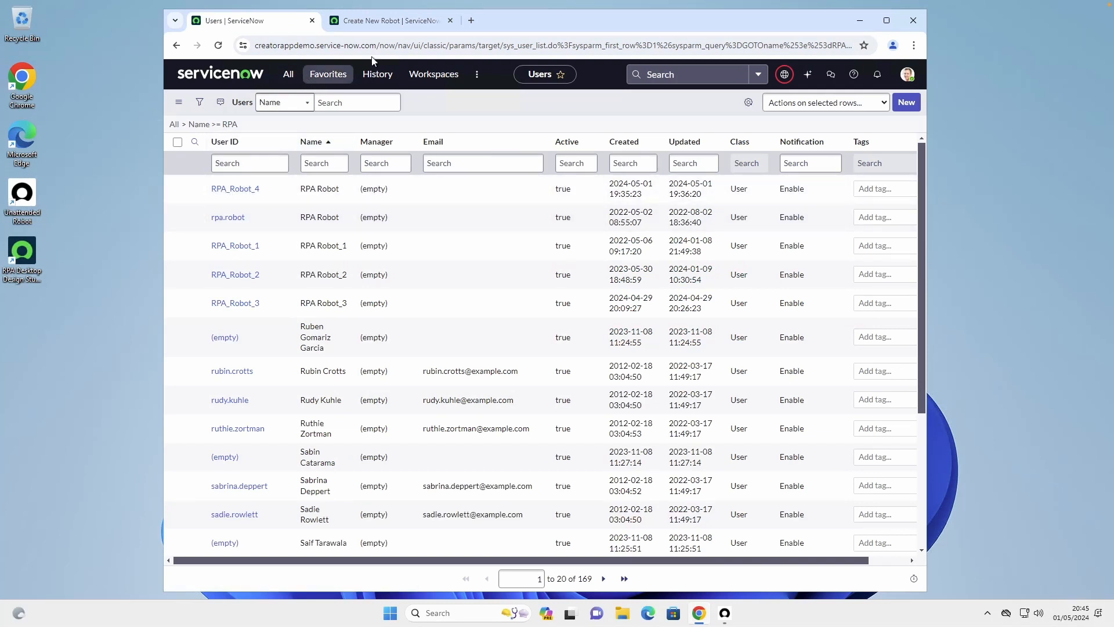
pyautogui.click(861, 21)
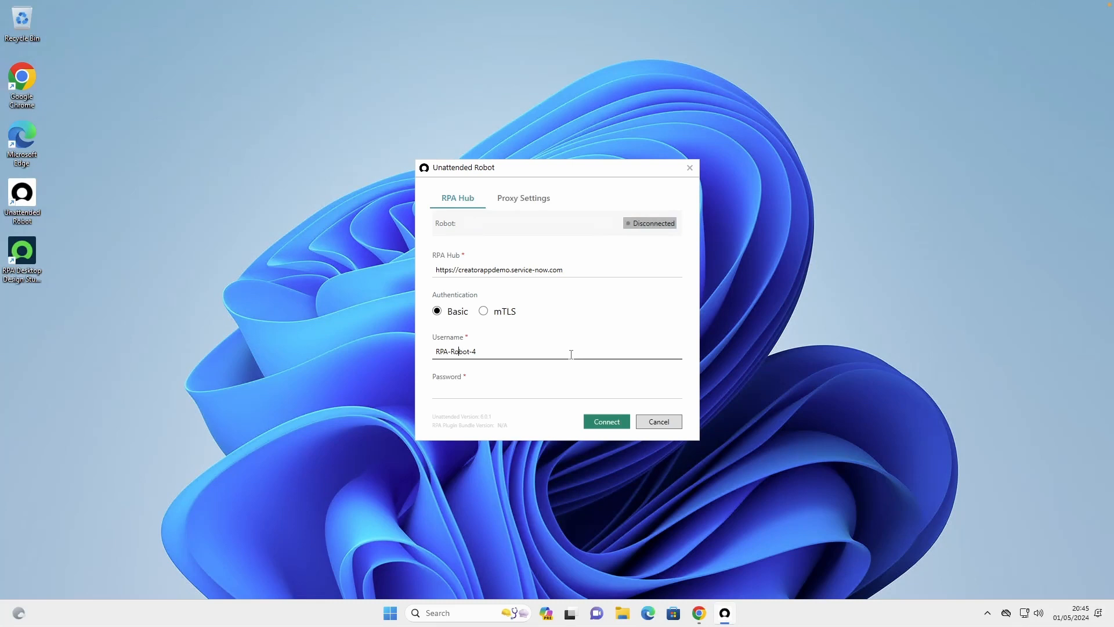
pyautogui.press('BackSpace')
pyautogui.write('_')
pyautogui.press('BackSpace')
pyautogui.write('_')
pyautogui.press('Tab')
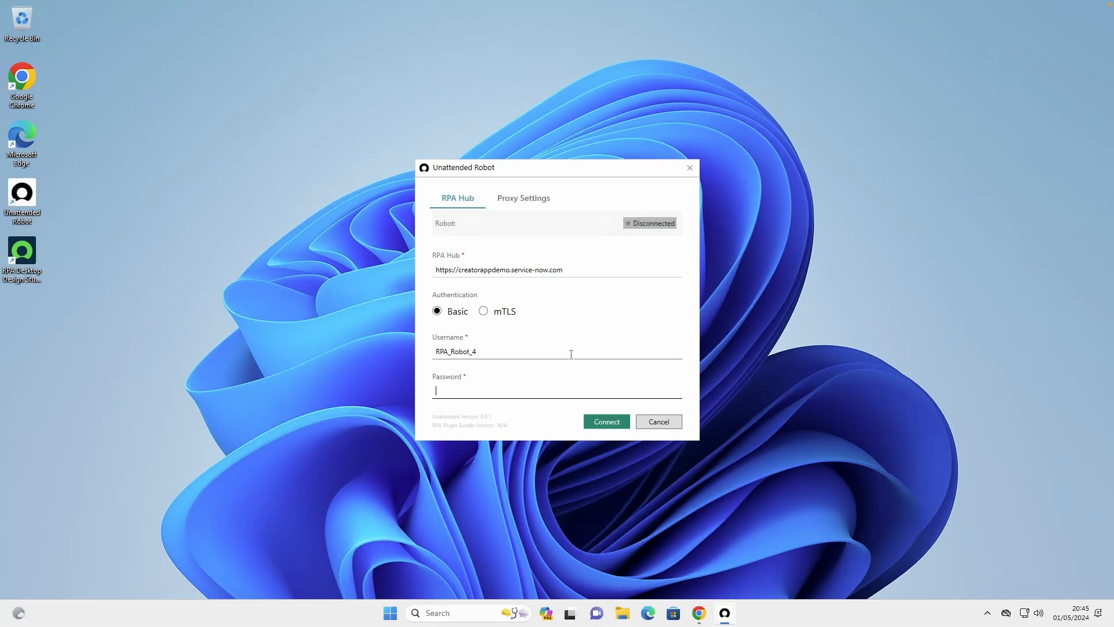
# Enter the robot account's password and connect the Unattended Robot to RPA Hub
pyautogui.write('•••••••••••')
pyautogui.click(614, 423)
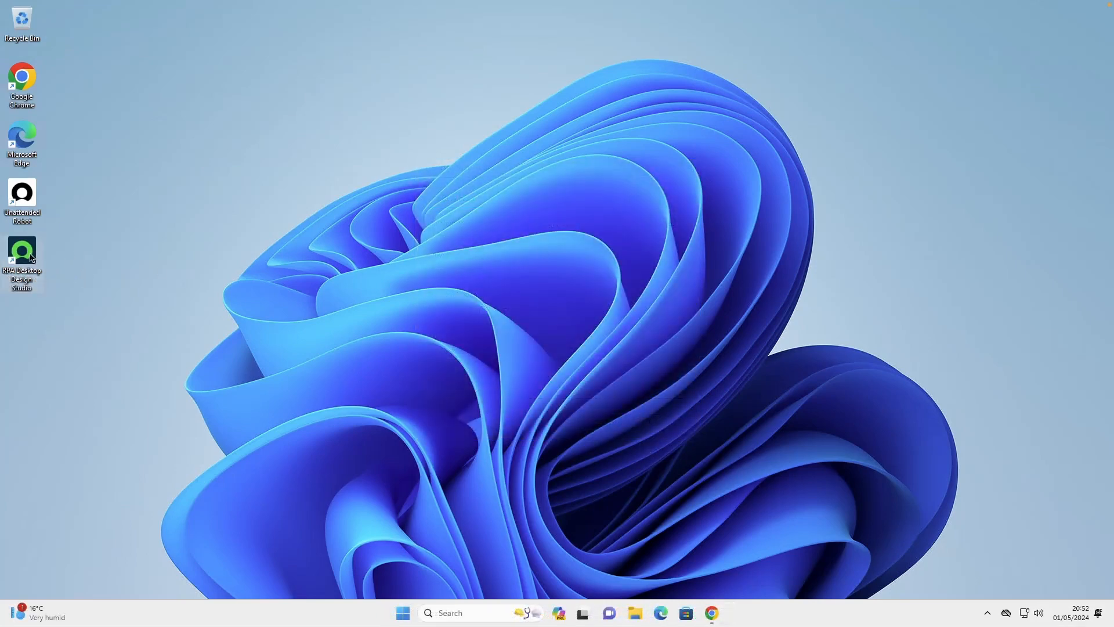
# Launch RPA Desktop Design Studio and name the new ServiceNow instance connection CReator App Demo
pyautogui.doubleClick(27, 250)
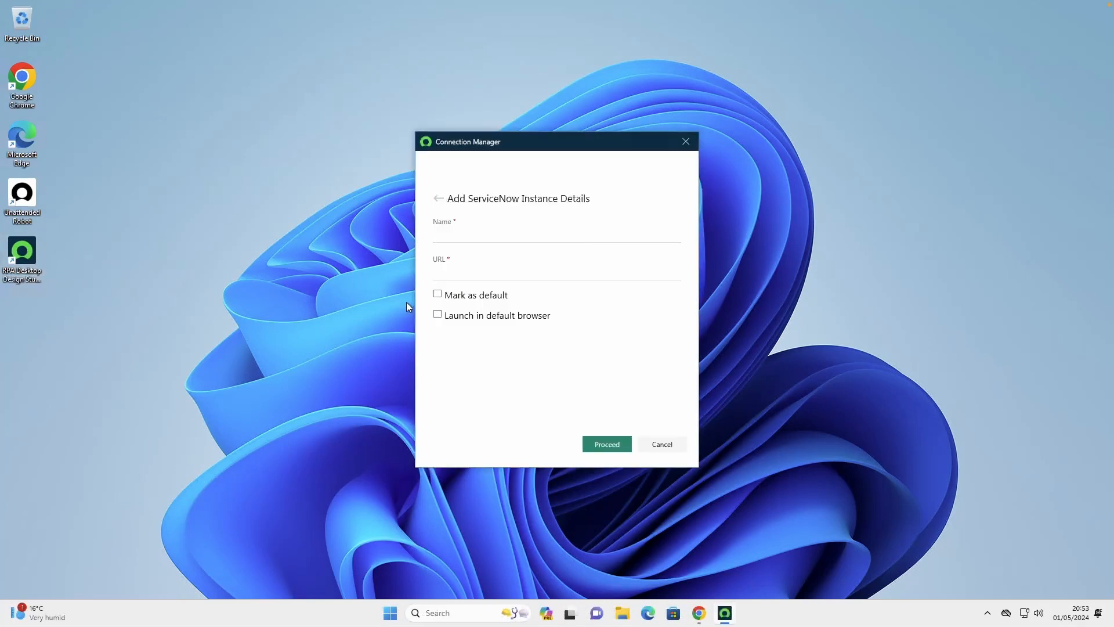
pyautogui.click(486, 234)
pyautogui.write('CReator A')
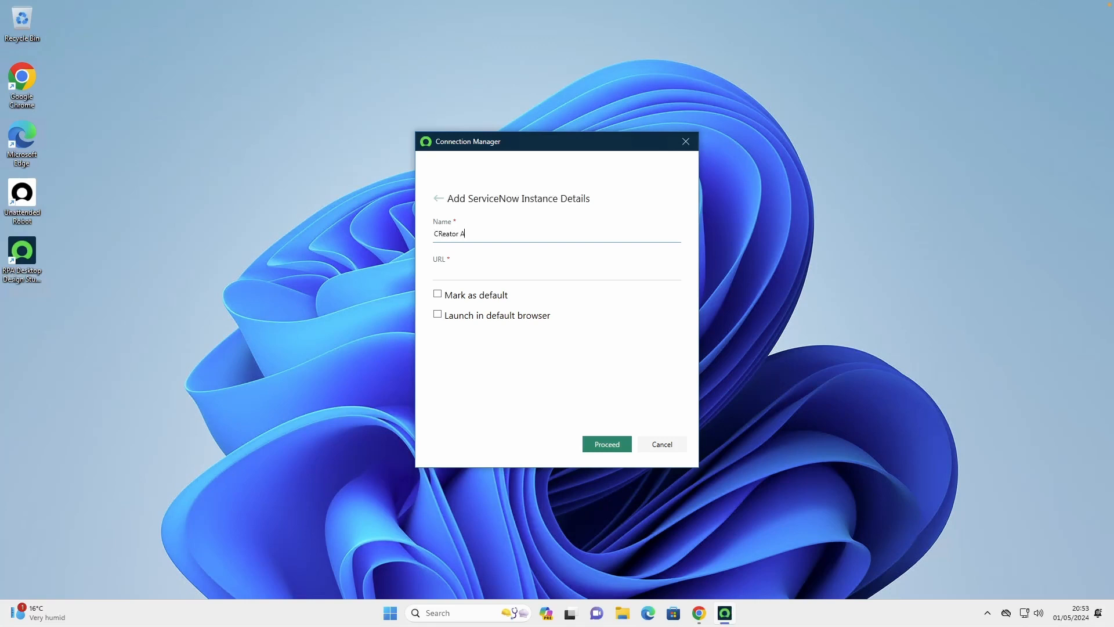
pyautogui.write('pp Demo')
pyautogui.press('Tab')
pyautogui.write('https://s')
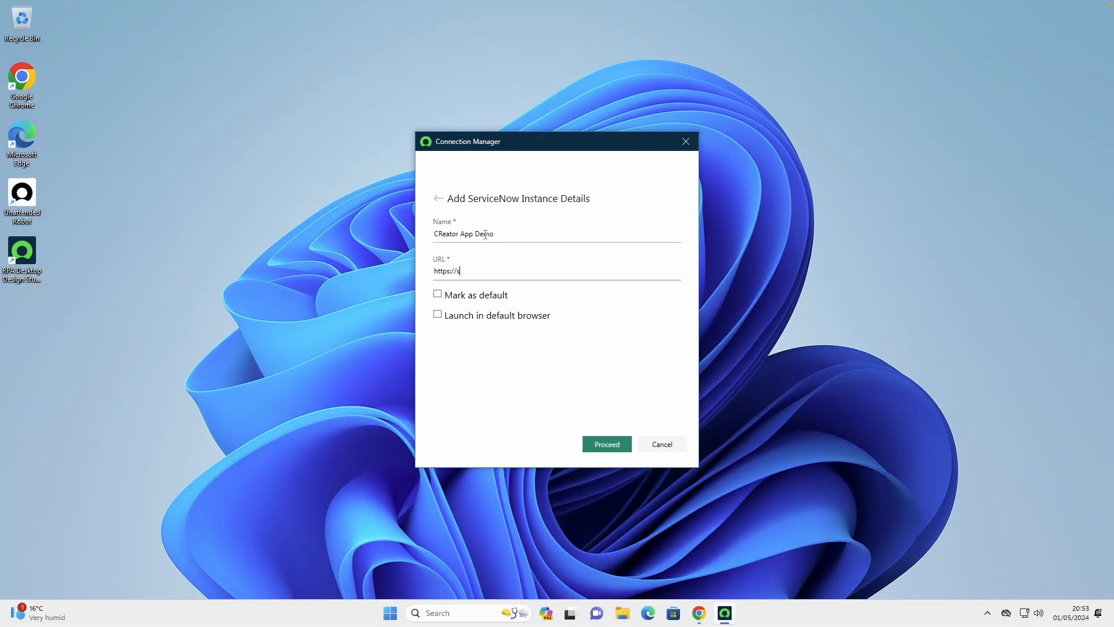
pyautogui.press('BackSpace')
pyautogui.write('creatorappdemo.service-now.com')
pyautogui.press('Tab')
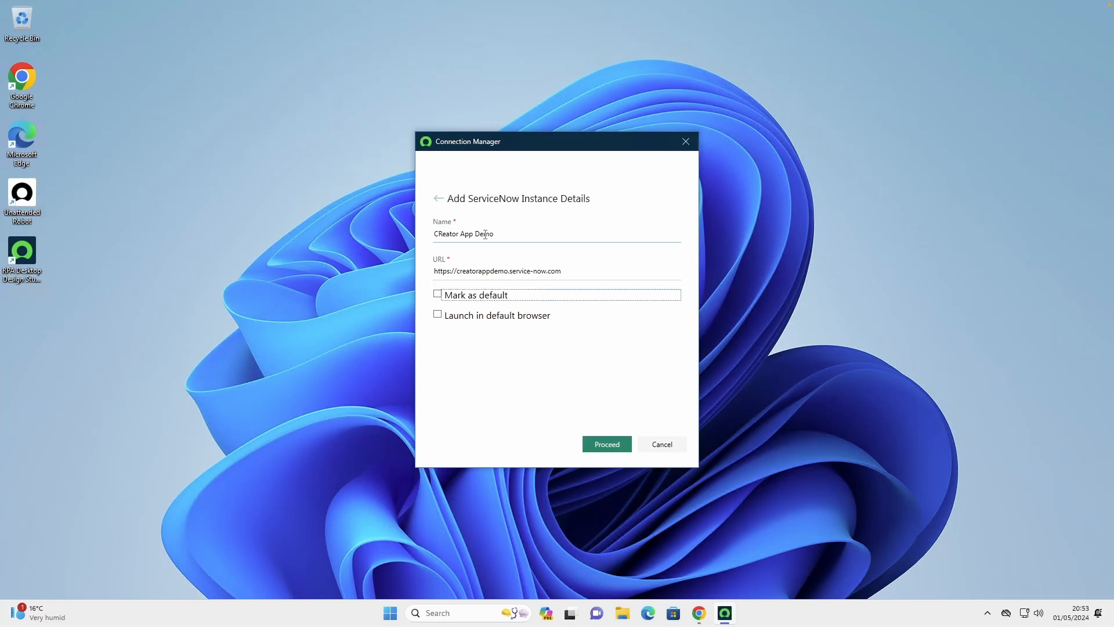
# Mark the instance as default, have it launch in the default browser, and proceed with the connection
pyautogui.click(469, 302)
pyautogui.click(464, 318)
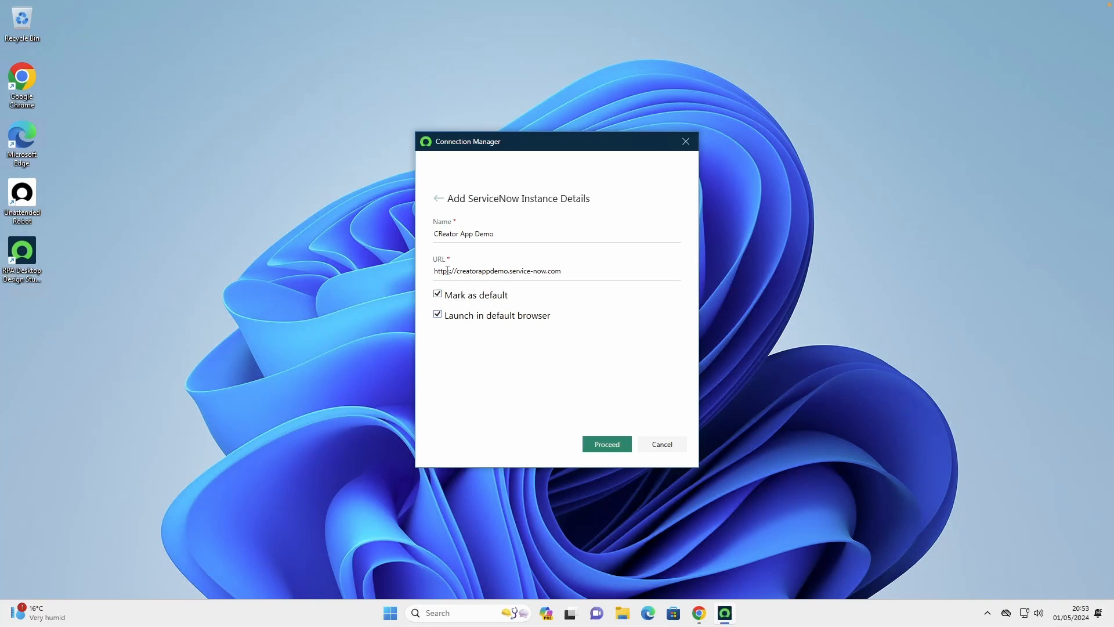
pyautogui.click(610, 446)
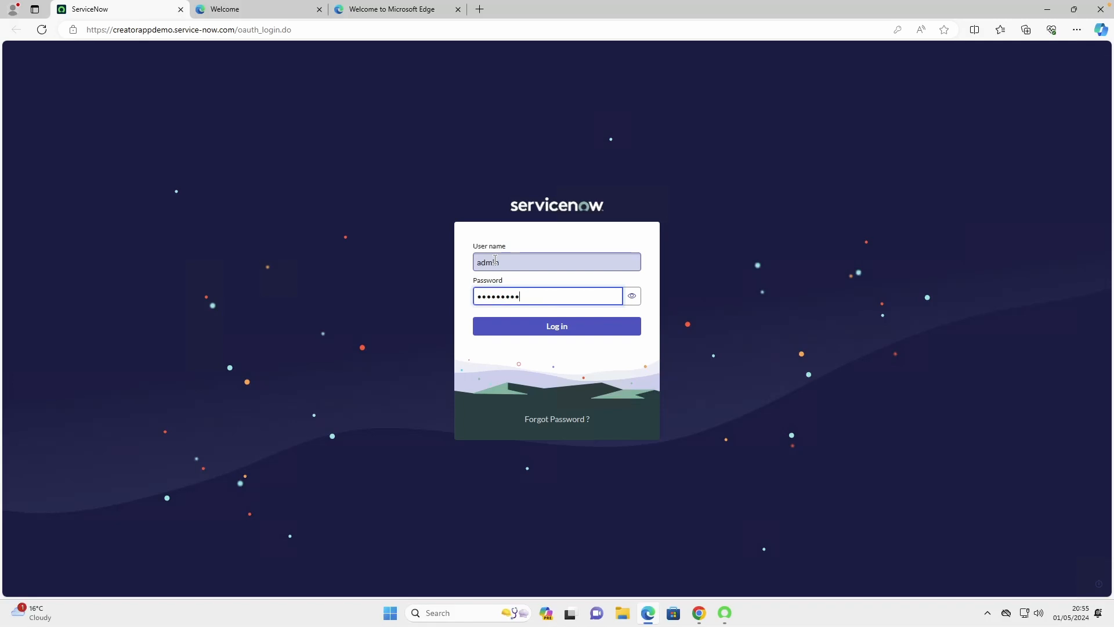
# Submit the ServiceNow login, dismiss the password-saving notice and allow RPA Desktop Design Studio to connect to the account
pyautogui.press('Return')
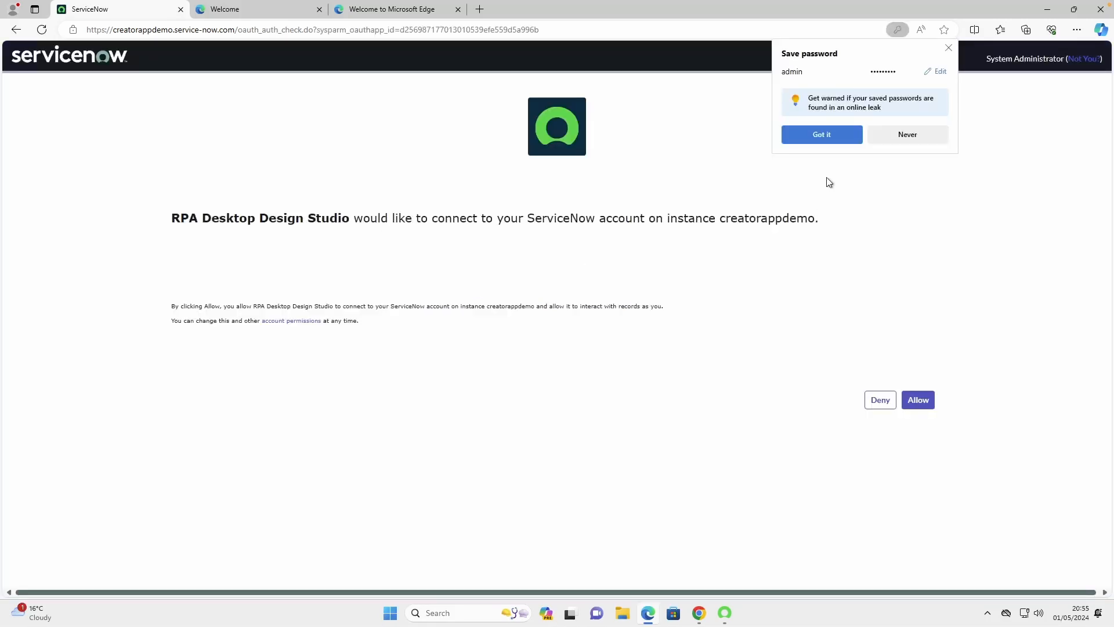
pyautogui.click(824, 136)
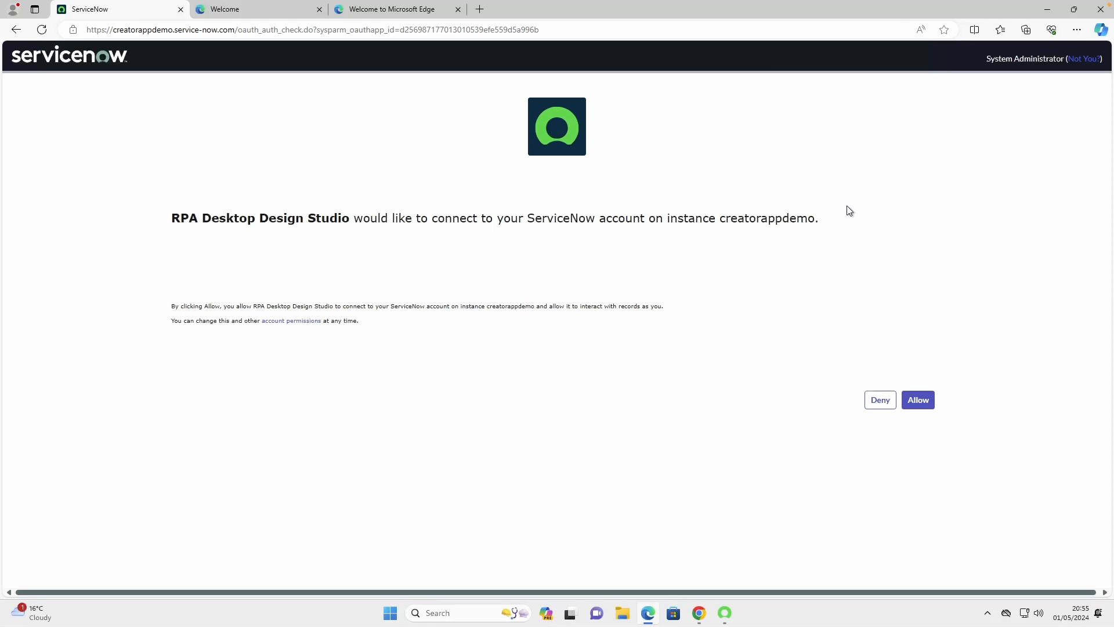
pyautogui.click(921, 405)
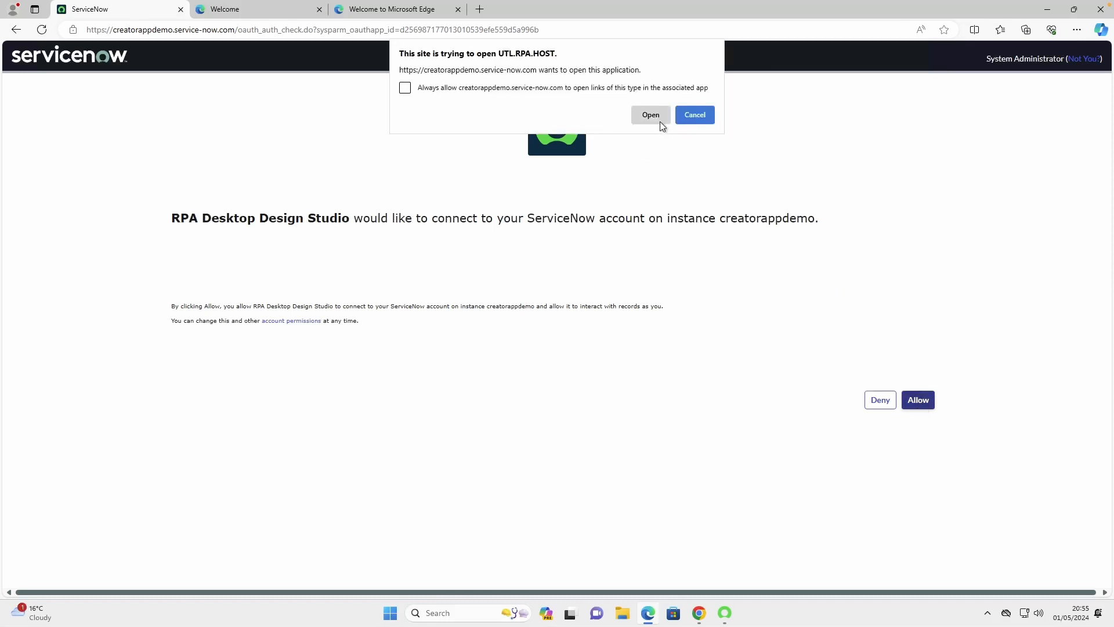
# Always allow the instance to open UTL.RPA.HOST links, open the application, grant the access again and close the browser
pyautogui.click(490, 90)
pyautogui.click(649, 117)
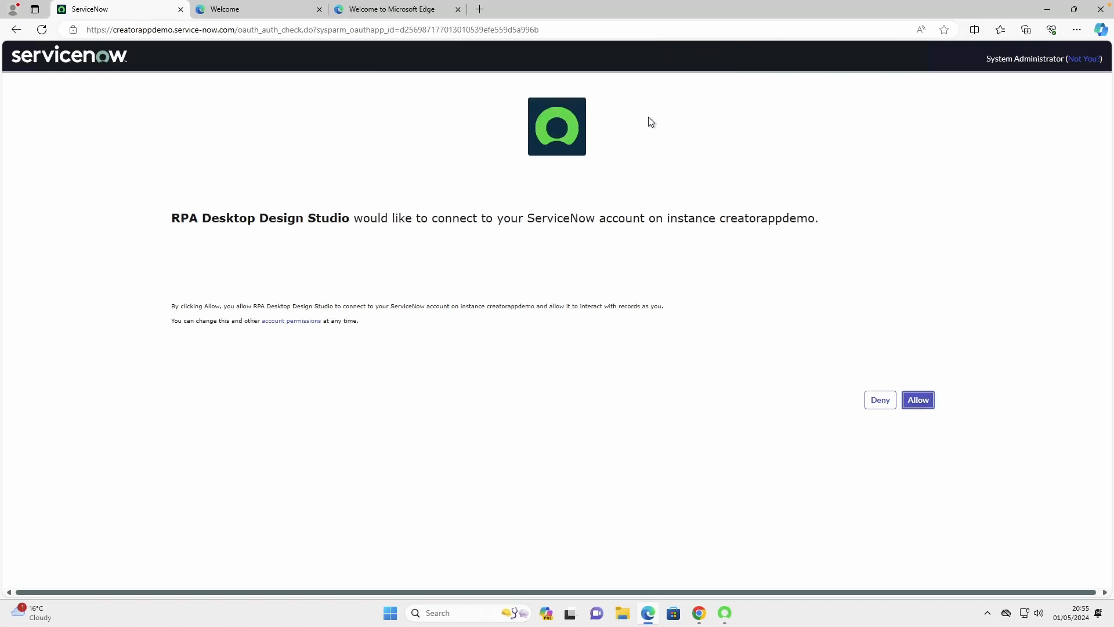
pyautogui.click(917, 406)
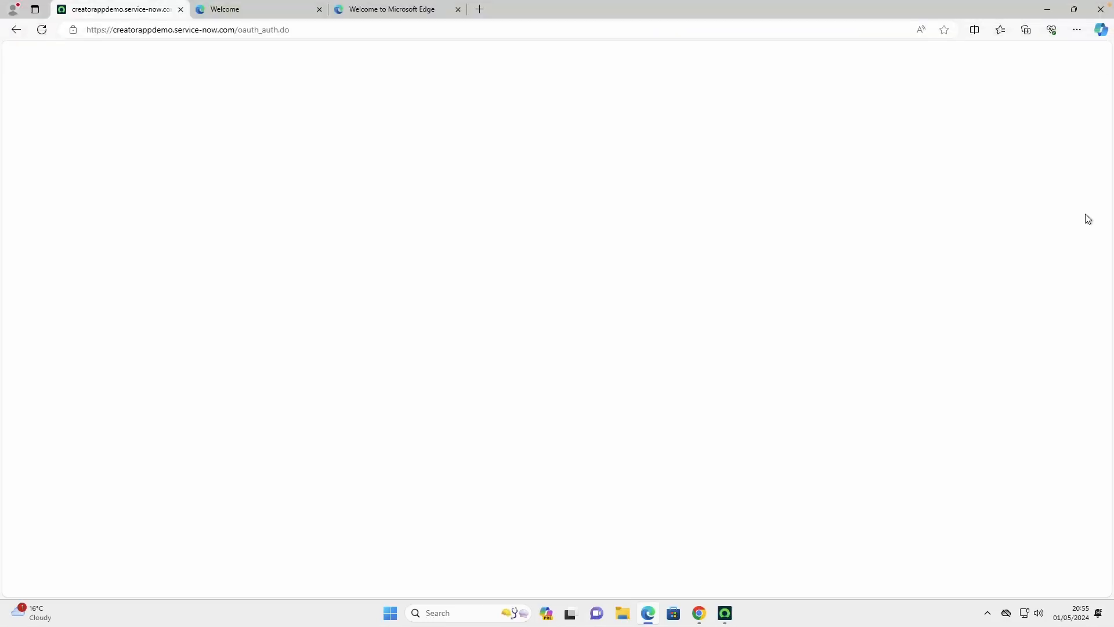
pyautogui.click(1101, 9)
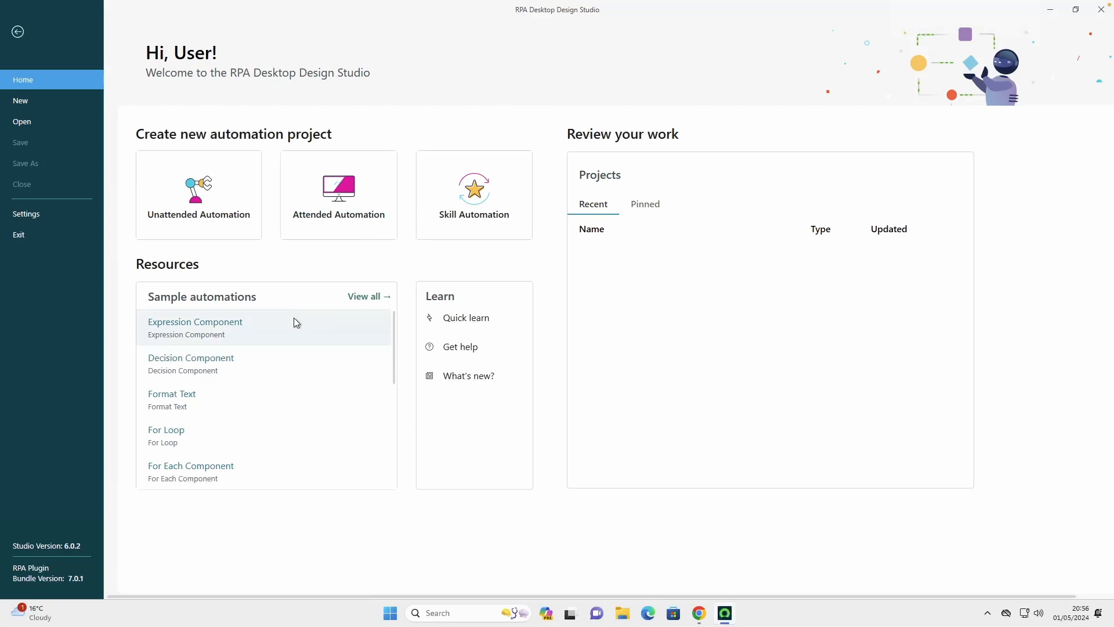
# Start a new unattended automation project named Command Line with the description Command line robot
pyautogui.click(204, 200)
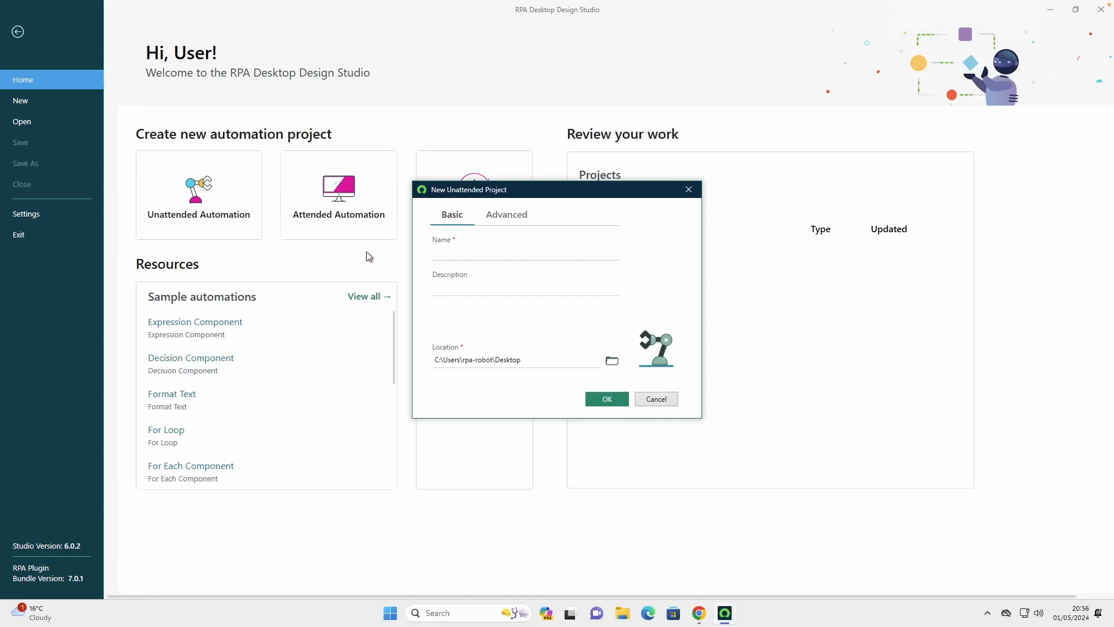
pyautogui.click(484, 252)
pyautogui.write('Command Line')
pyautogui.press('Tab')
pyautogui.write('COmmadn')
pyautogui.press('BackSpace')
pyautogui.press('BackSpace')
pyautogui.press('BackSpace')
pyautogui.press('BackSpace')
pyautogui.press('BackSpace')
pyautogui.press('BackSpace')
pyautogui.write('ommand line robot')
# Set the project location to a new bots folder inside Documents and create the project
pyautogui.click(612, 361)
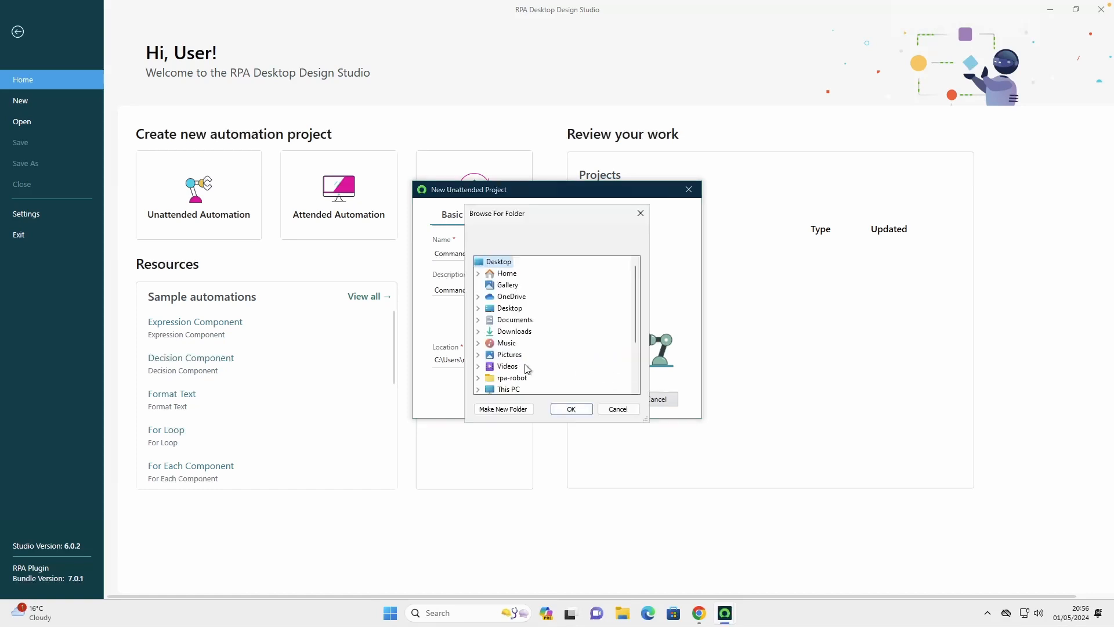
pyautogui.click(511, 321)
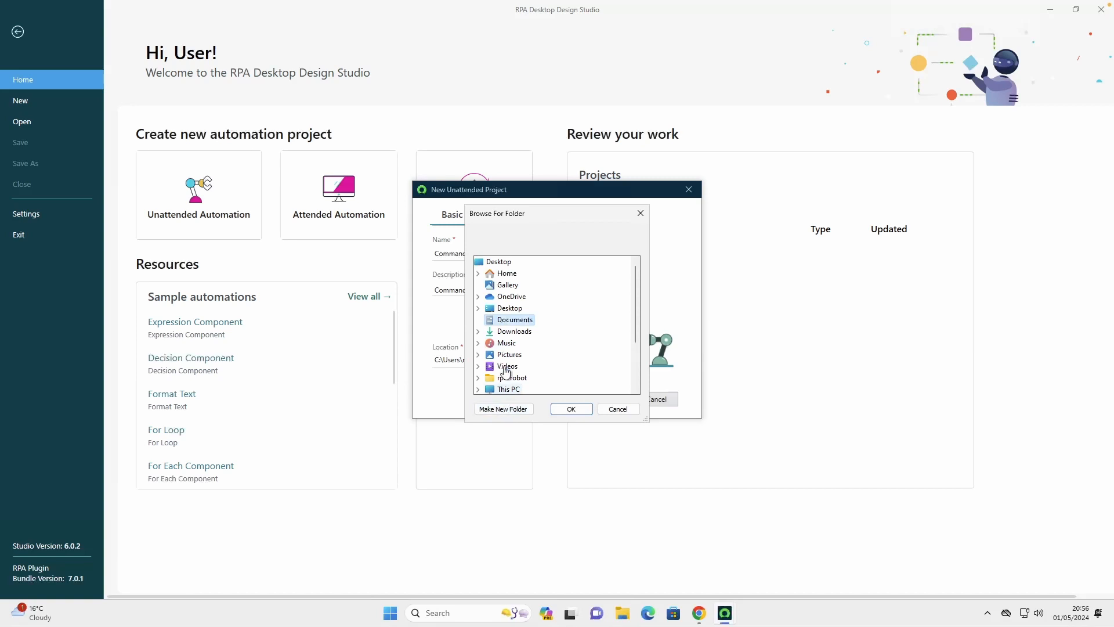
pyautogui.click(503, 409)
pyautogui.write('bots')
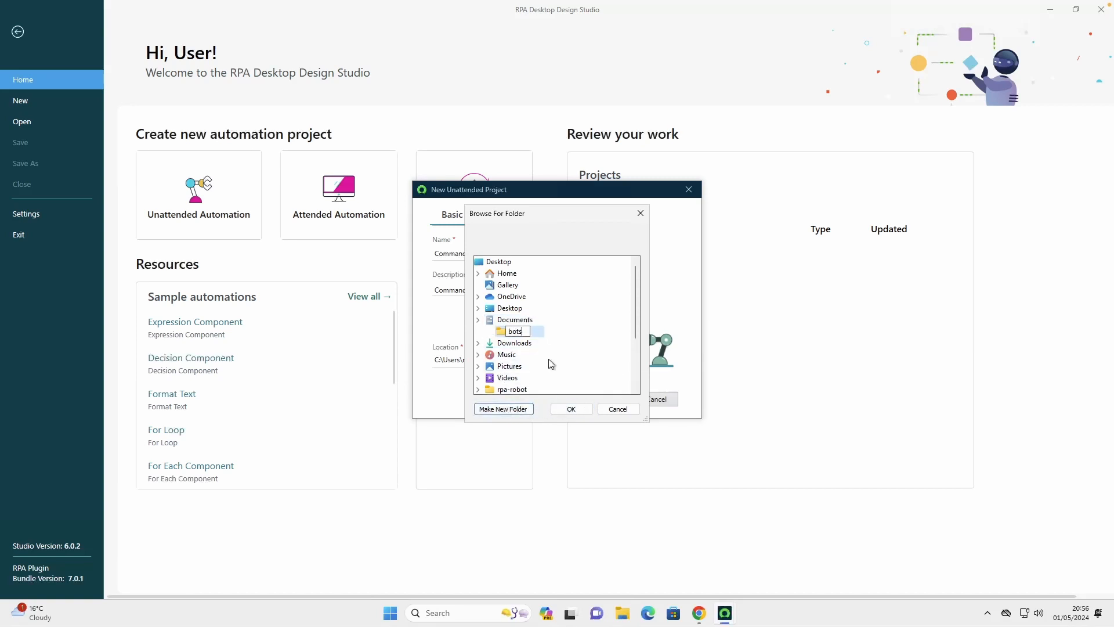
pyautogui.click(518, 333)
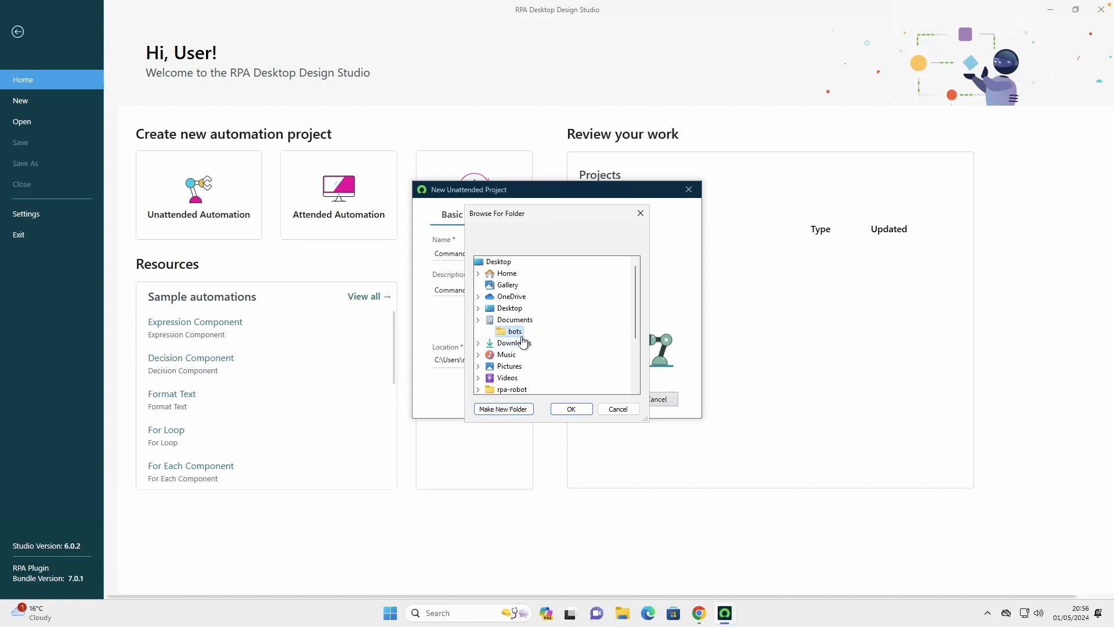
pyautogui.click(568, 409)
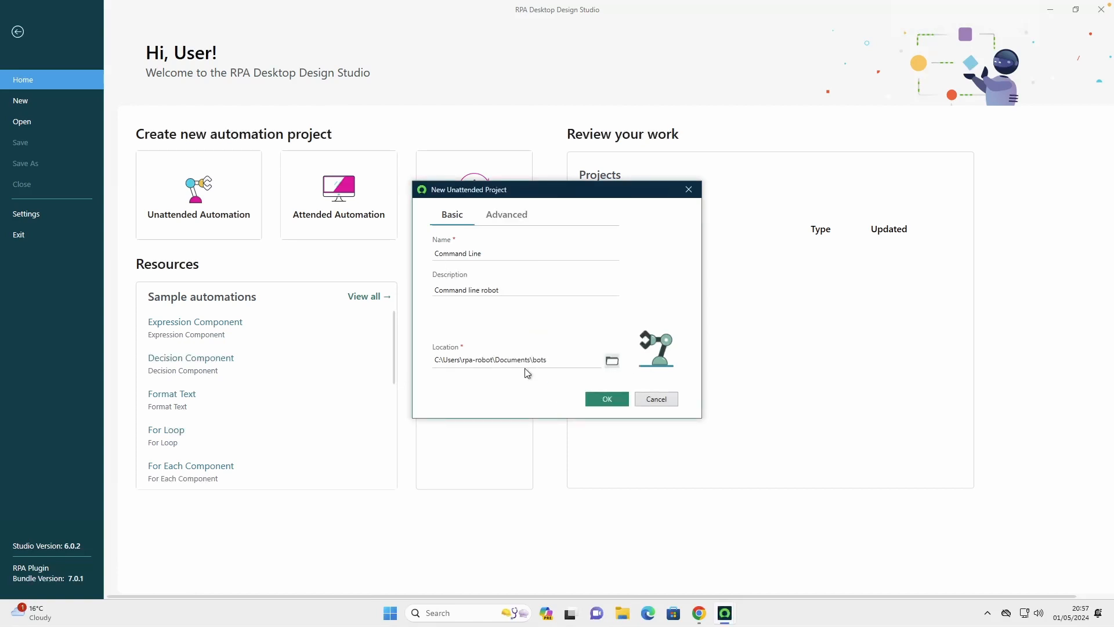
pyautogui.click(609, 402)
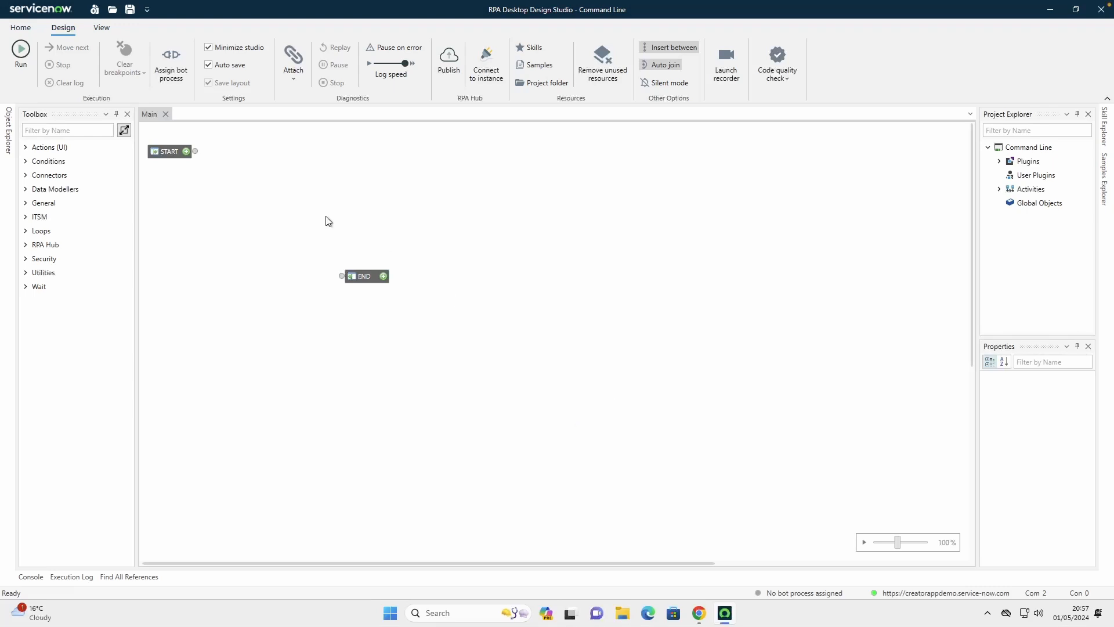
pyautogui.click(115, 190)
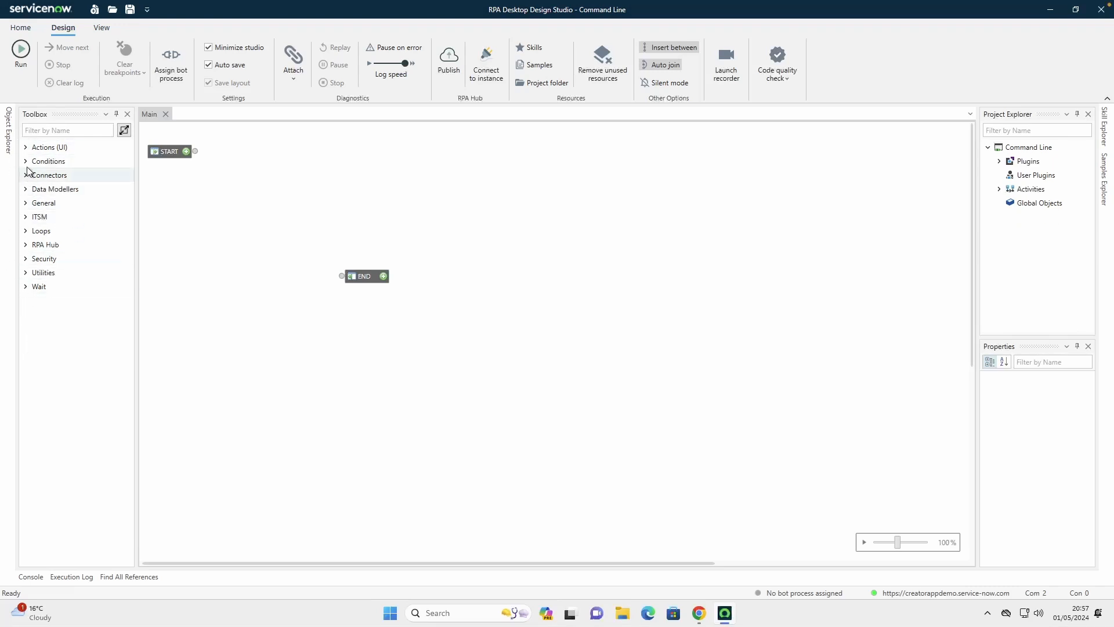
pyautogui.click(26, 147)
pyautogui.click(25, 148)
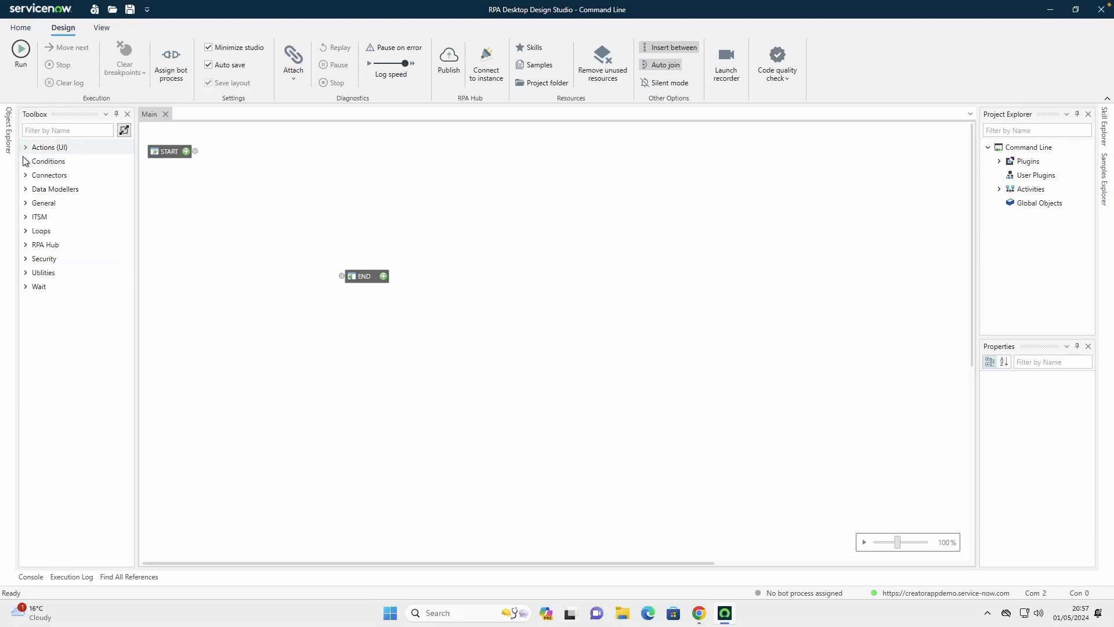
pyautogui.click(26, 161)
pyautogui.click(26, 161)
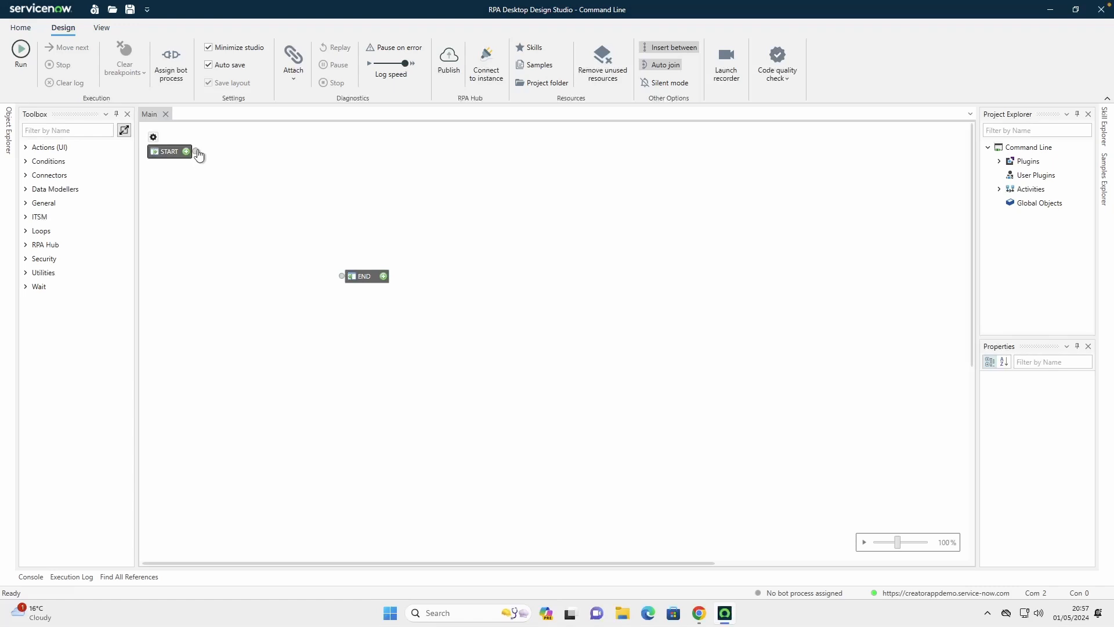
# Connect the START component's output to the END component's input in the Main activity
pyautogui.moveTo(195, 151); pyautogui.dragTo(332, 253)
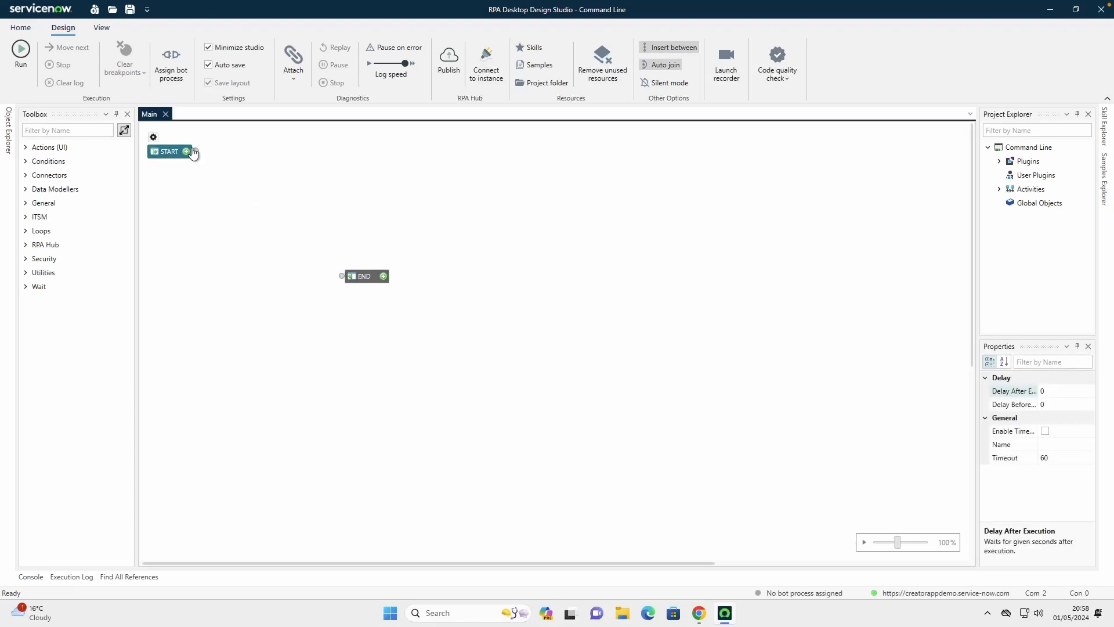
pyautogui.moveTo(194, 152); pyautogui.dragTo(344, 276)
pyautogui.click(319, 245)
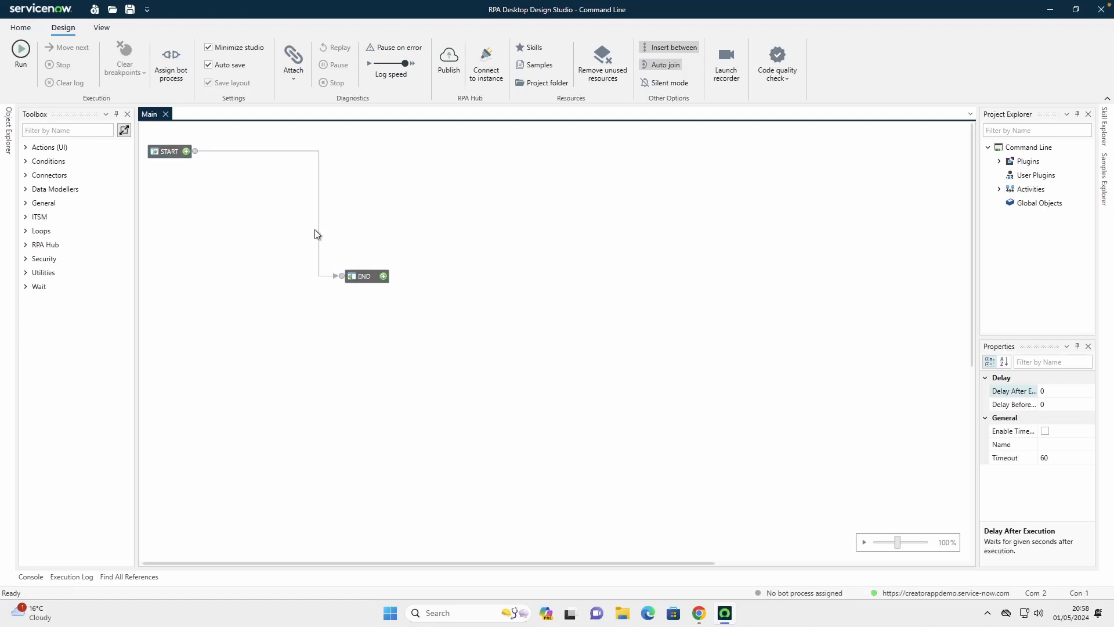
# Delete the connection line between START and END
pyautogui.click(309, 159)
pyautogui.press('Delete')
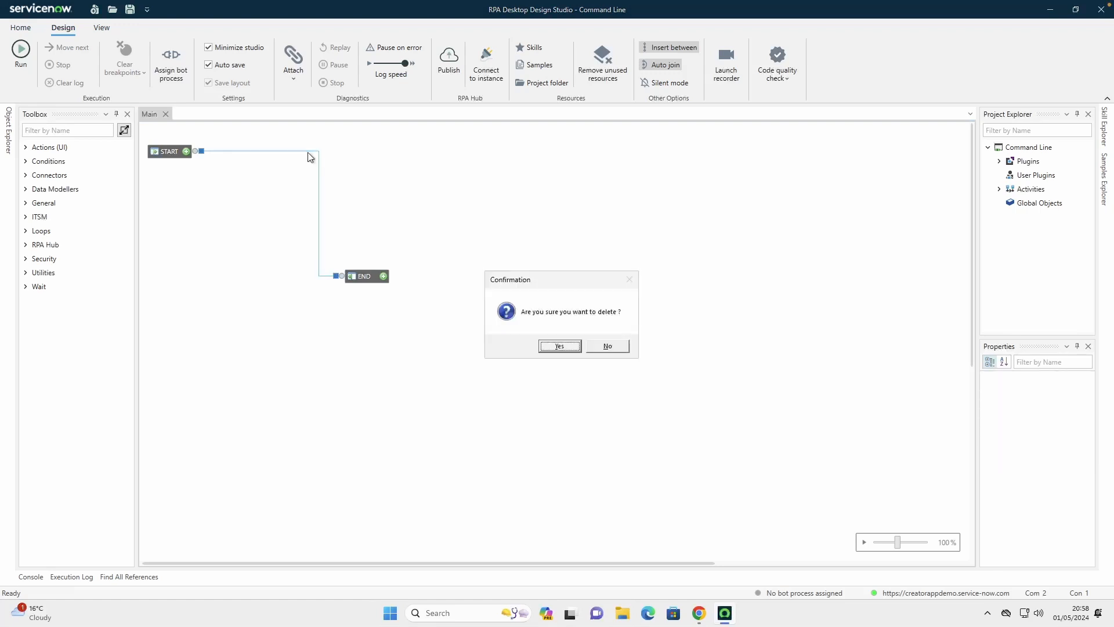
pyautogui.click(559, 345)
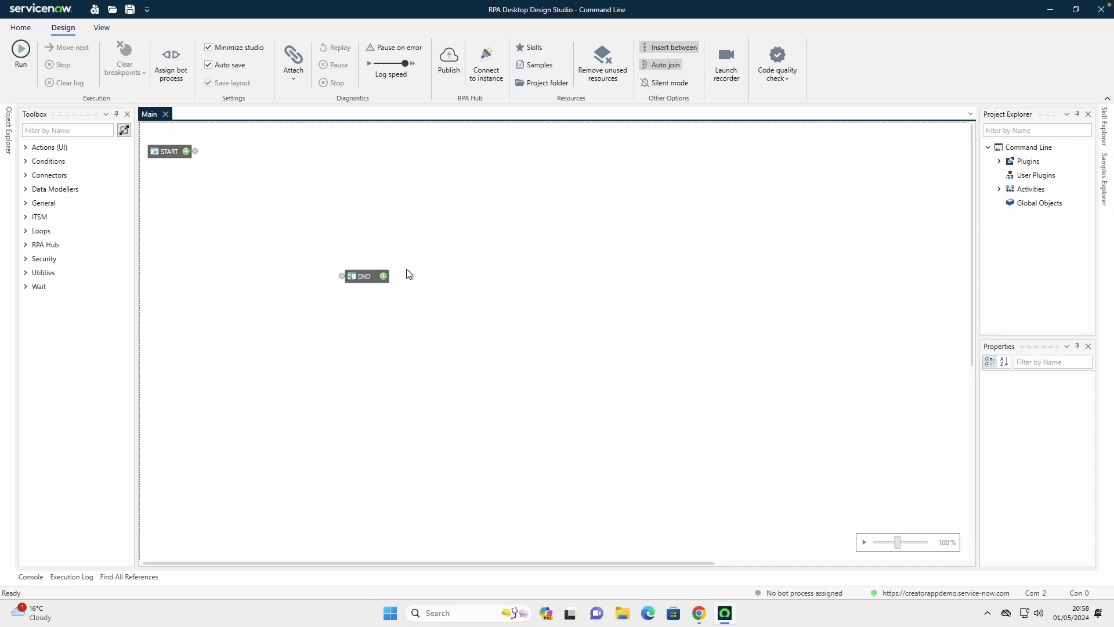
# Move the END component farther down and to the right of START on the Main canvas
pyautogui.moveTo(363, 277); pyautogui.dragTo(422, 338)
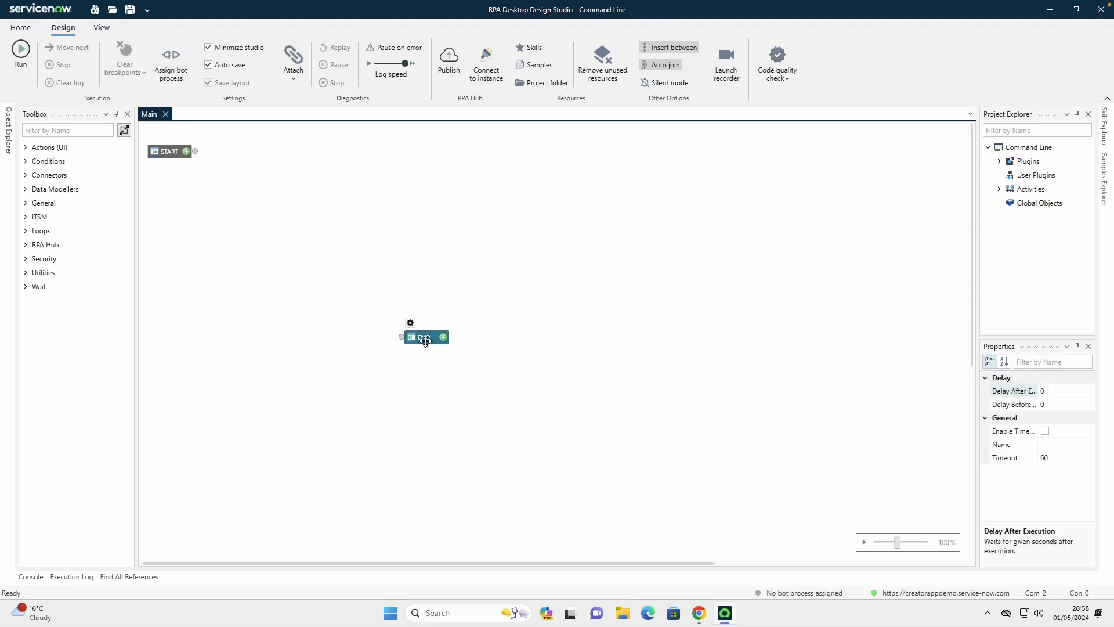
pyautogui.moveTo(423, 338); pyautogui.dragTo(460, 341)
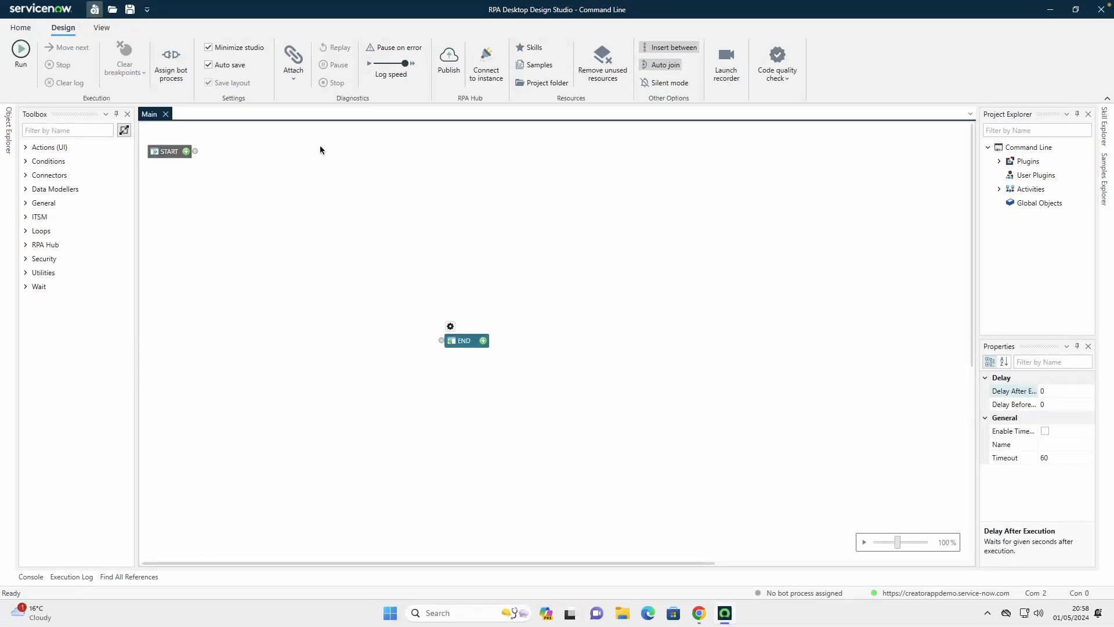
# Add a Universal App Connector from the Connectors group to the project's Global Objects
pyautogui.click(25, 176)
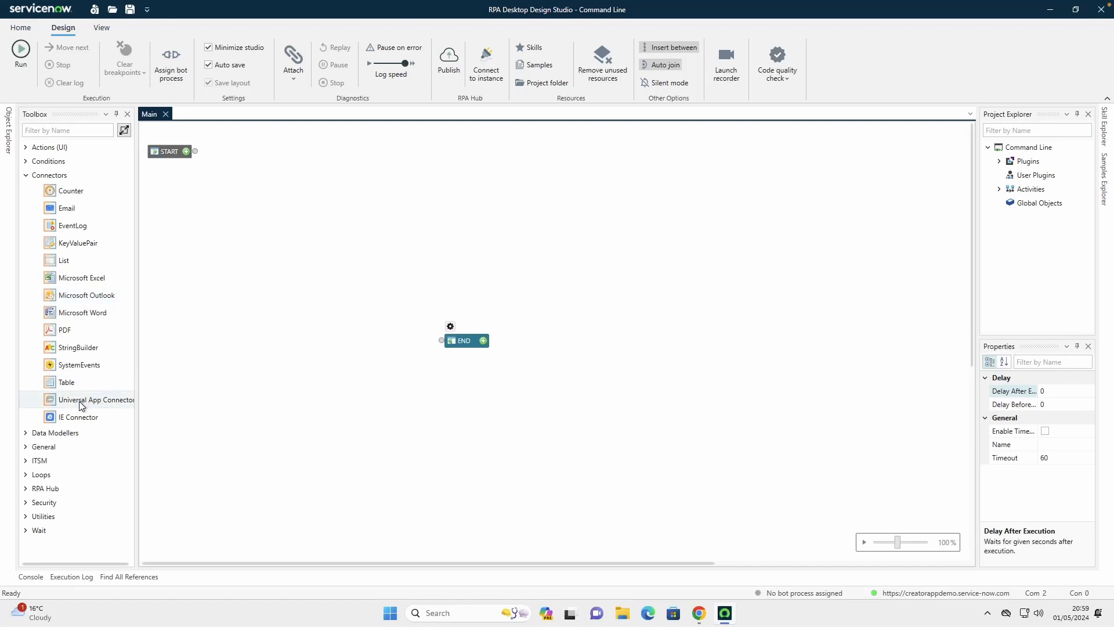
pyautogui.moveTo(72, 399); pyautogui.dragTo(1026, 207)
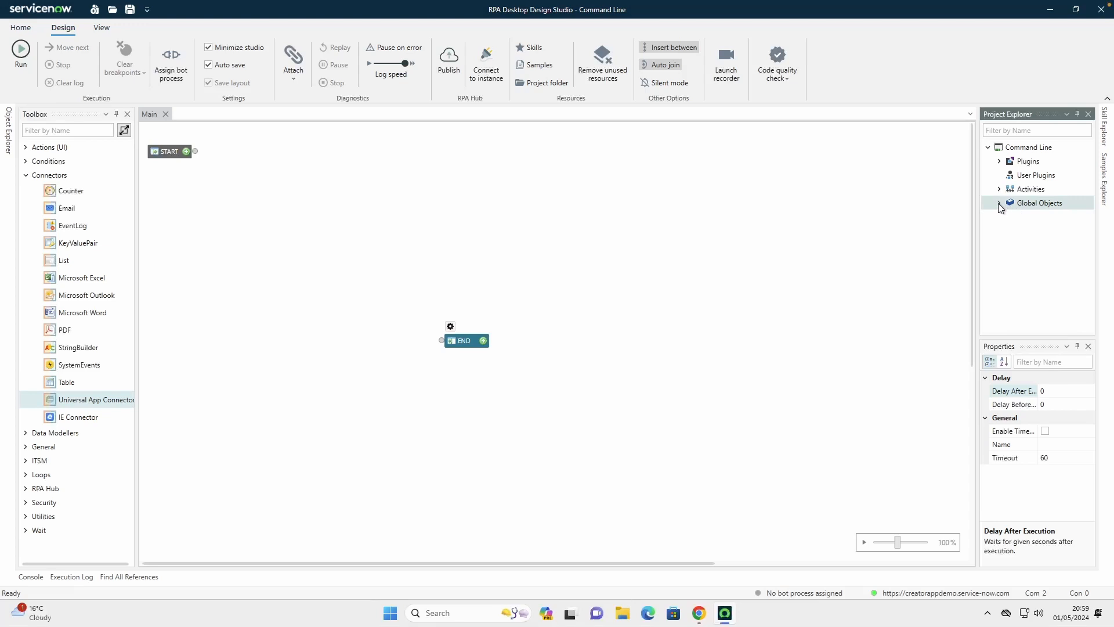
pyautogui.click(1000, 203)
# Place the UniversalApplication object's Start method between START and END on the Main canvas, moving END farther to the right
pyautogui.click(1054, 220)
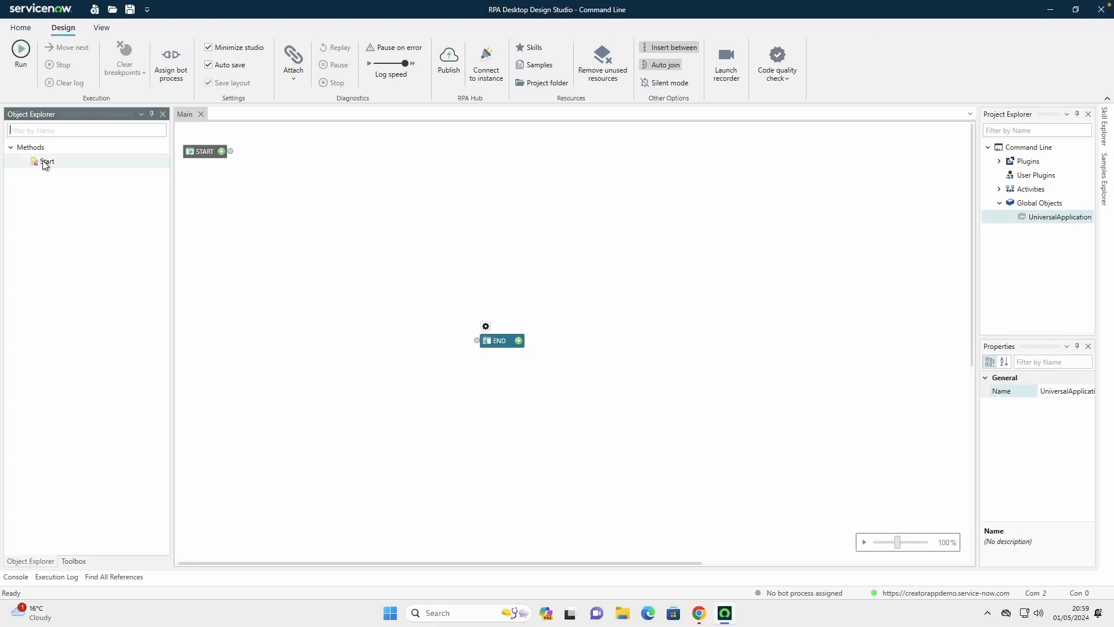
pyautogui.moveTo(43, 163); pyautogui.dragTo(389, 186)
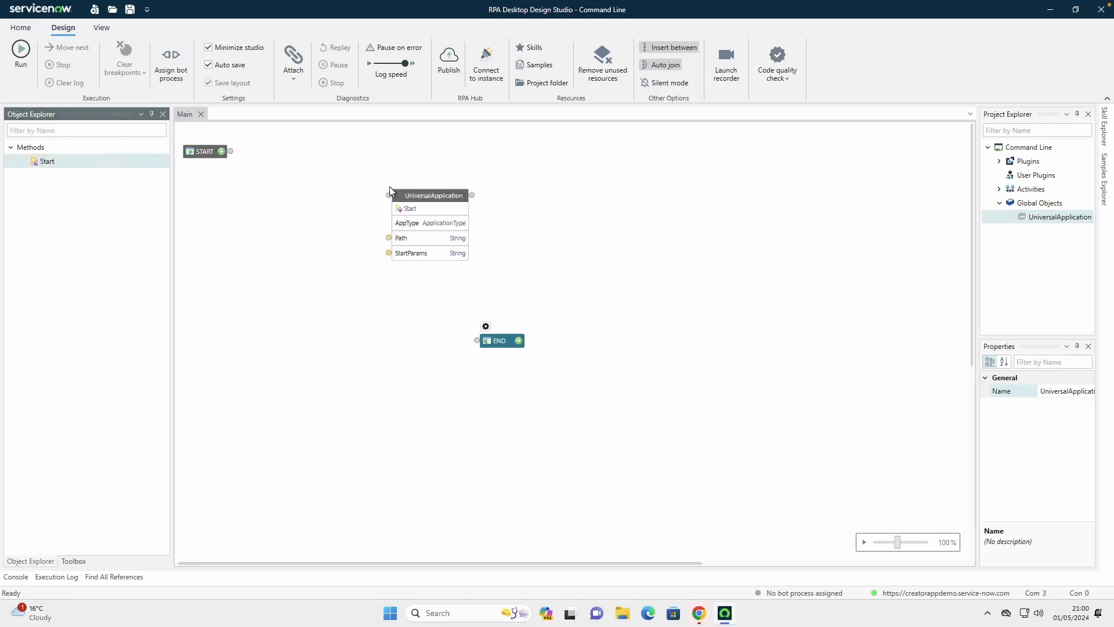
pyautogui.moveTo(496, 341); pyautogui.dragTo(548, 340)
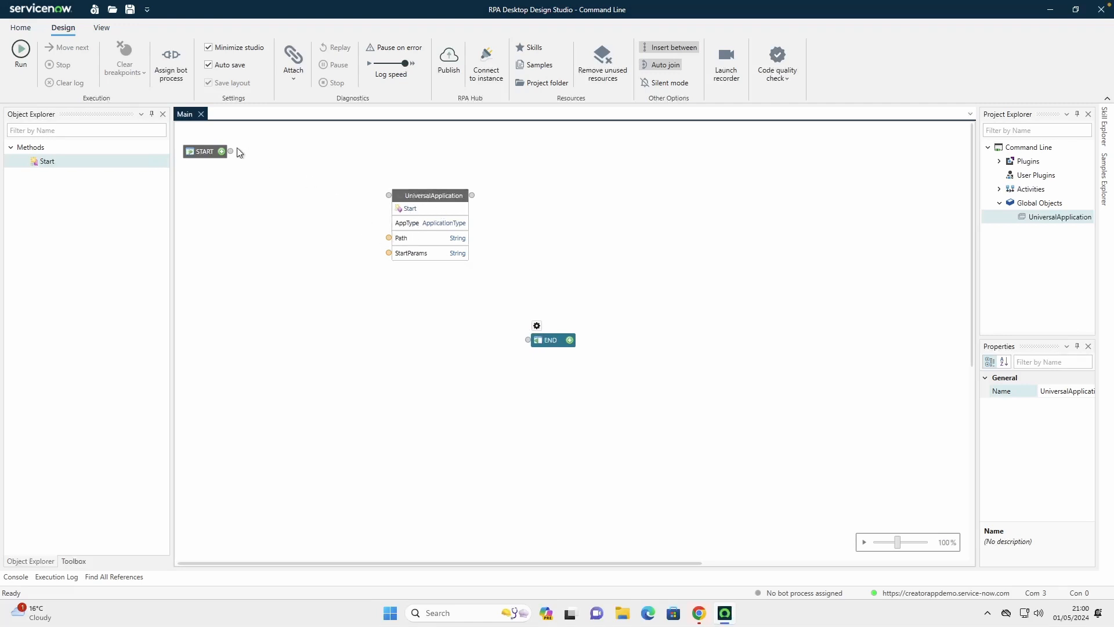
# Connect START to the UniversalApplication Start component and its control output to END, shifting END slightly farther right
pyautogui.moveTo(231, 156); pyautogui.dragTo(377, 199)
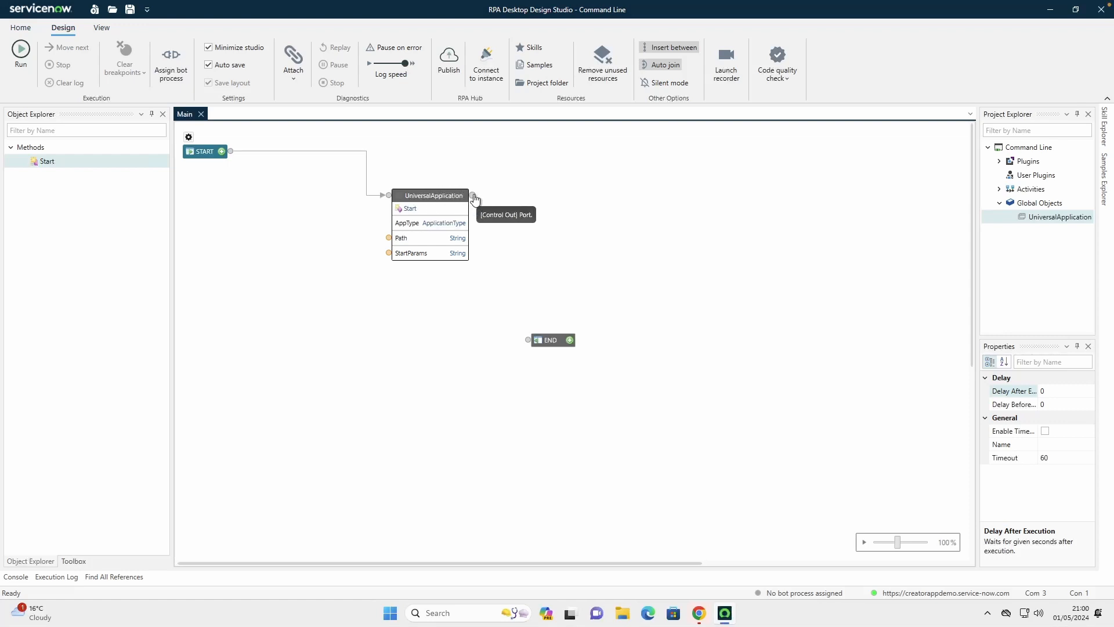
pyautogui.moveTo(473, 197)
pyautogui.mouseDown()
pyautogui.moveTo(490, 204)
pyautogui.moveTo(522, 341)
pyautogui.moveTo(599, 340)
pyautogui.mouseUp()
pyautogui.moveTo(599, 340); pyautogui.dragTo(604, 343)
pyautogui.click(399, 288)
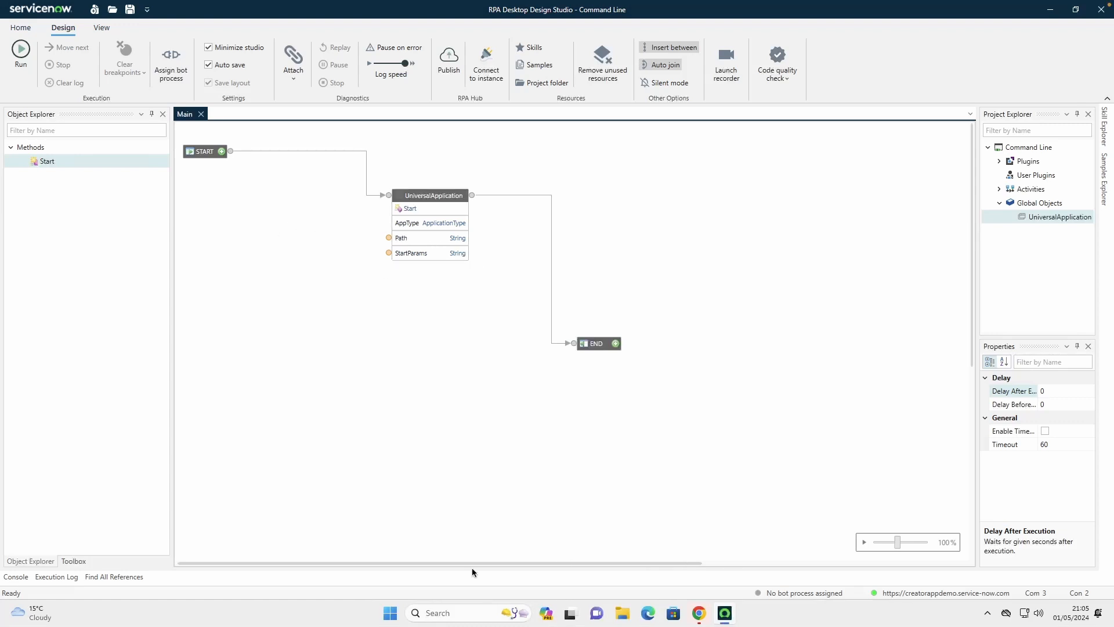
# Search Windows for cmd, open the Command Prompt shortcut's file location and check its target path in the shortcut properties
pyautogui.click(390, 614)
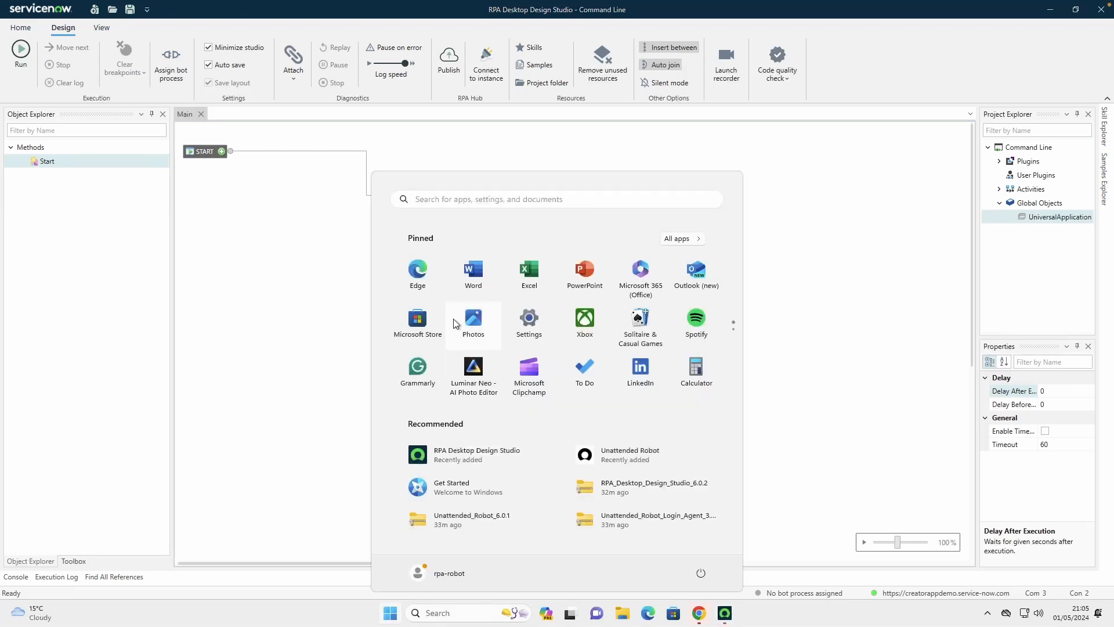
pyautogui.write('cmd')
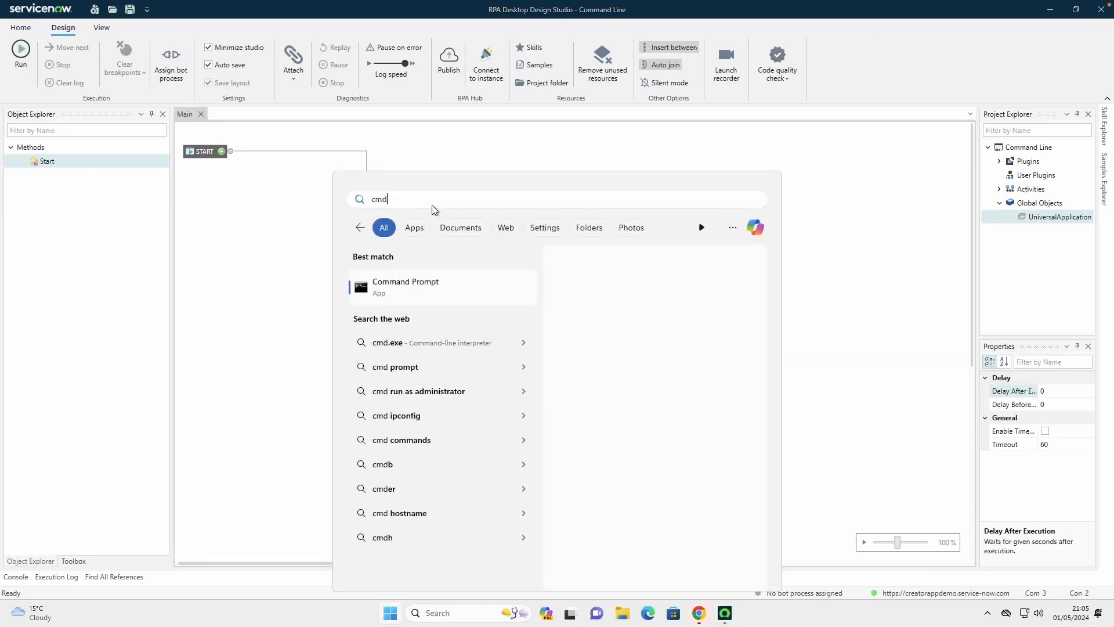
pyautogui.rightClick(385, 291)
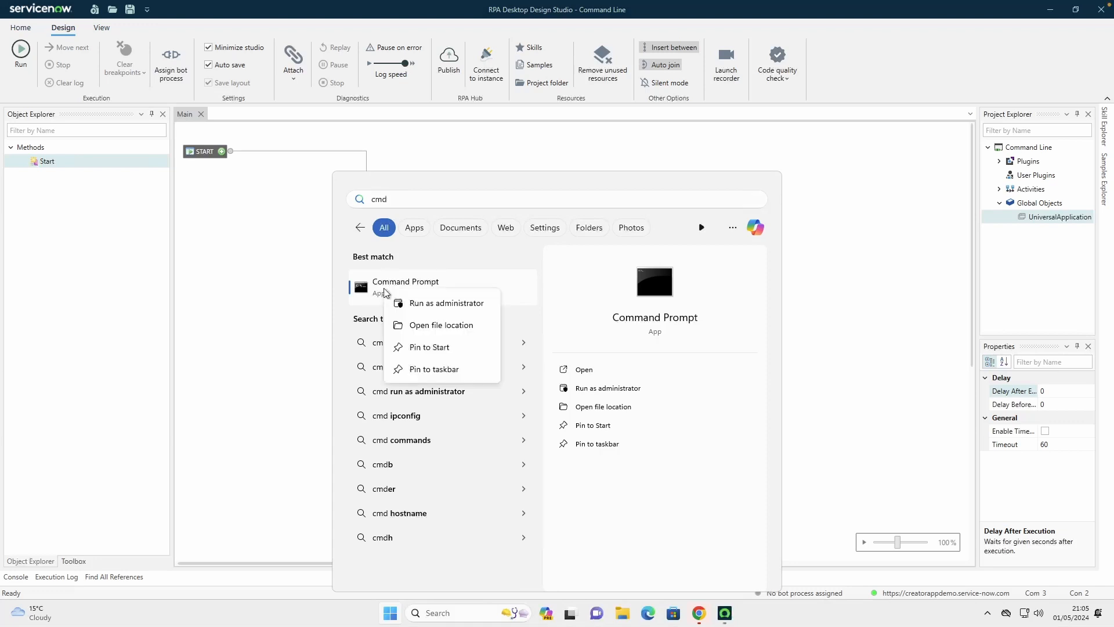
pyautogui.click(438, 325)
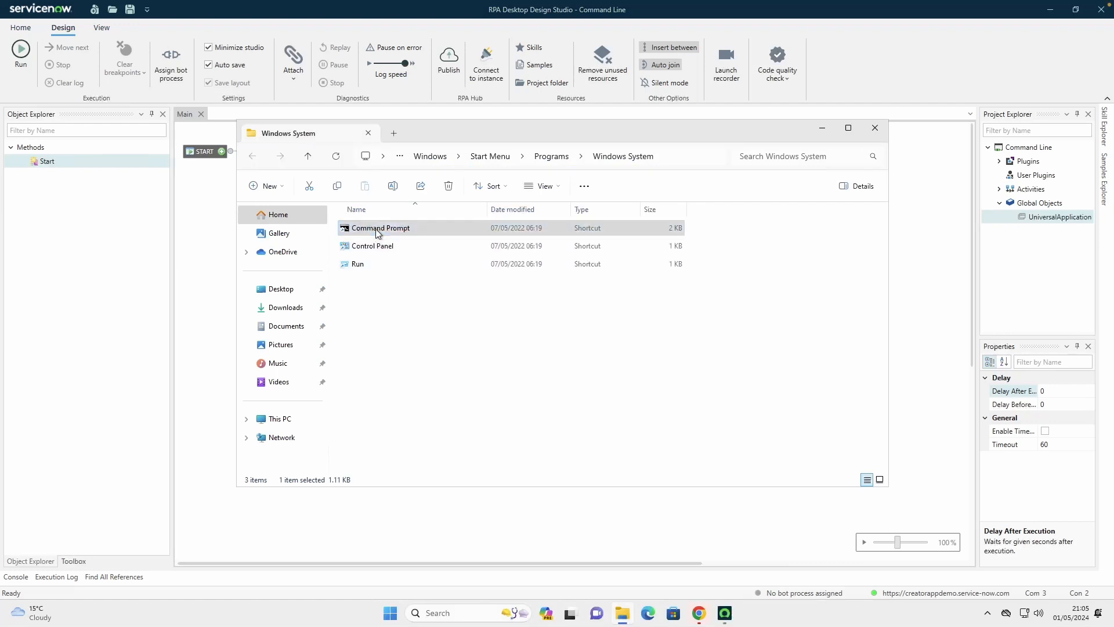
pyautogui.rightClick(377, 231)
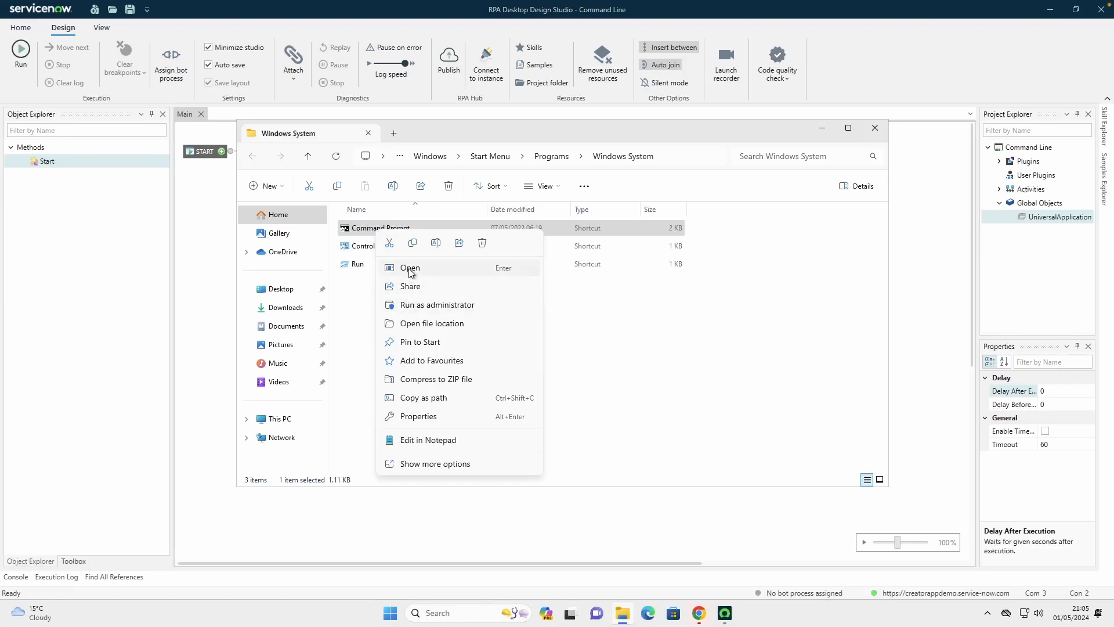
pyautogui.click(428, 416)
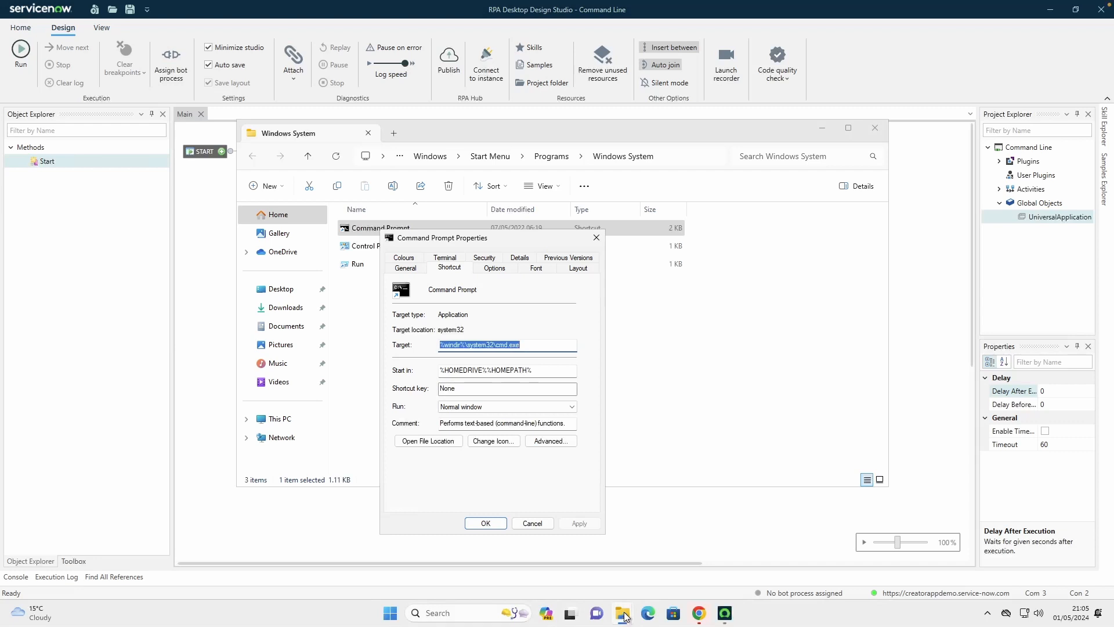
pyautogui.click(532, 523)
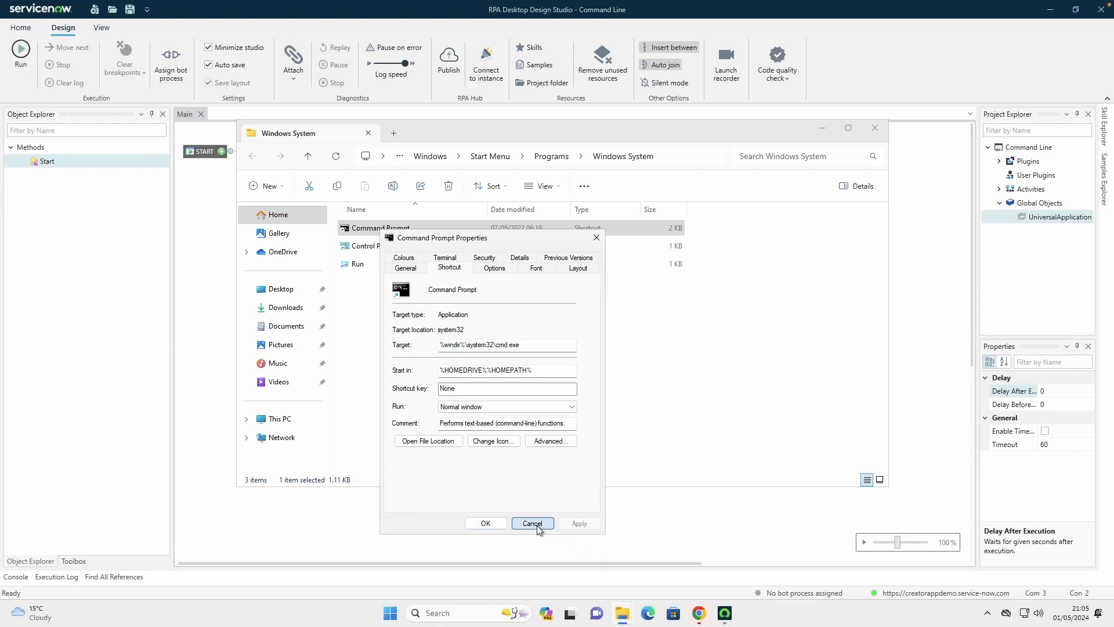
pyautogui.click(401, 363)
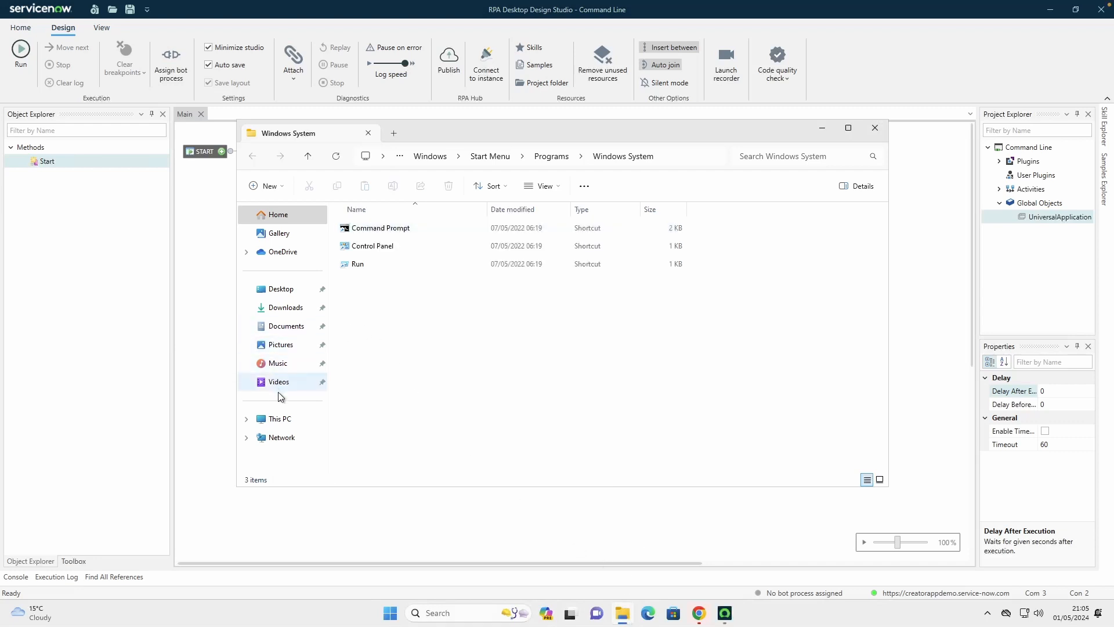
# Browse to the C:\Windows\System32 folder in File Explorer
pyautogui.click(281, 419)
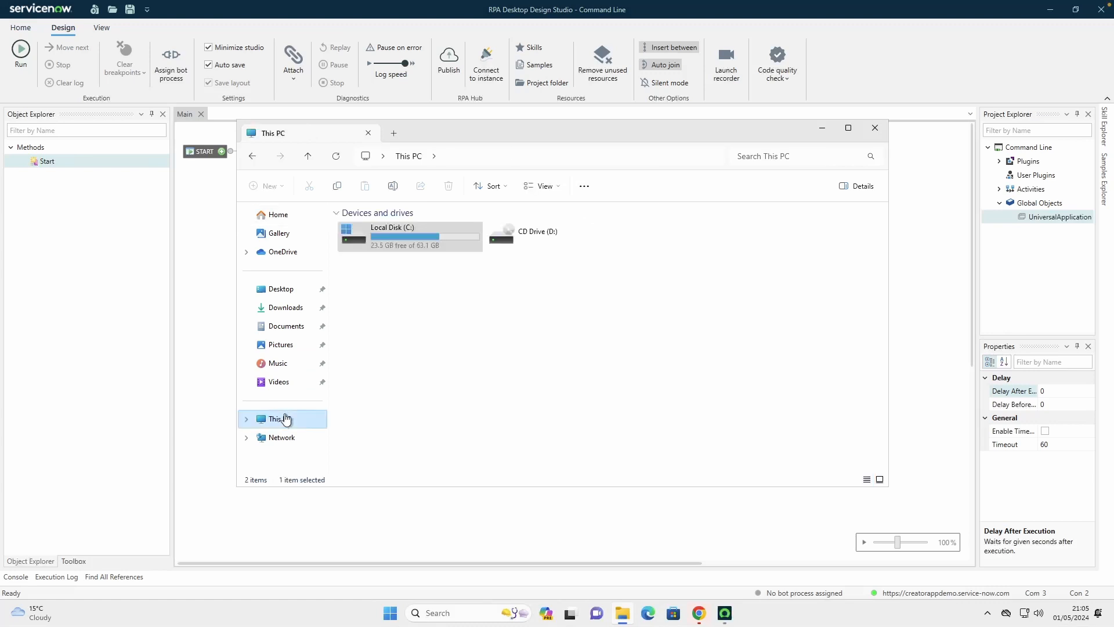
pyautogui.doubleClick(399, 245)
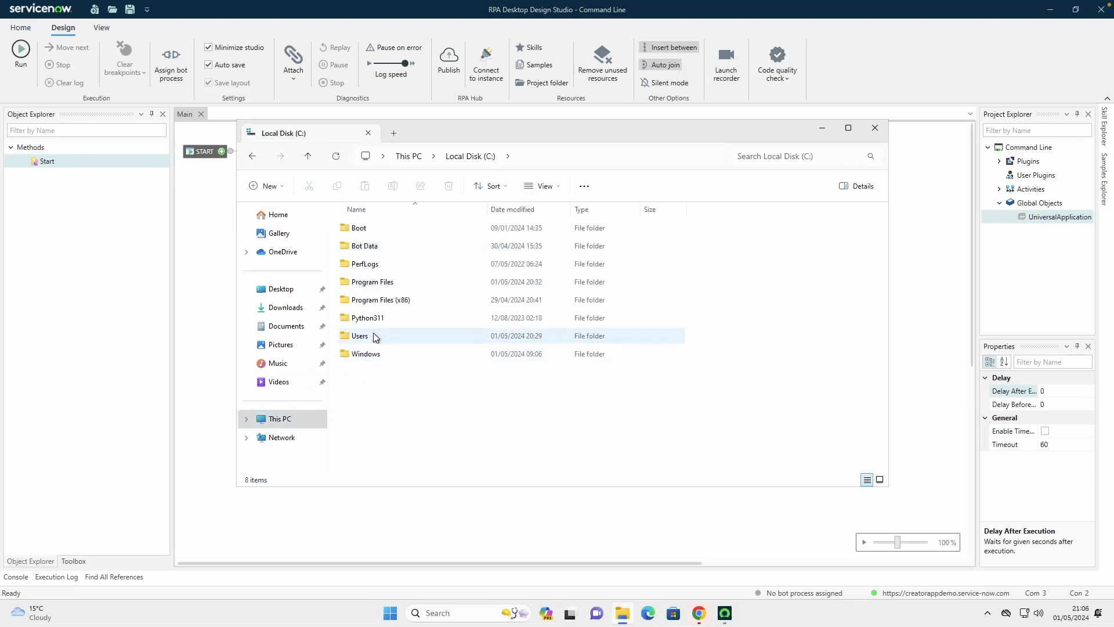
pyautogui.click(364, 355)
pyautogui.doubleClick(363, 355)
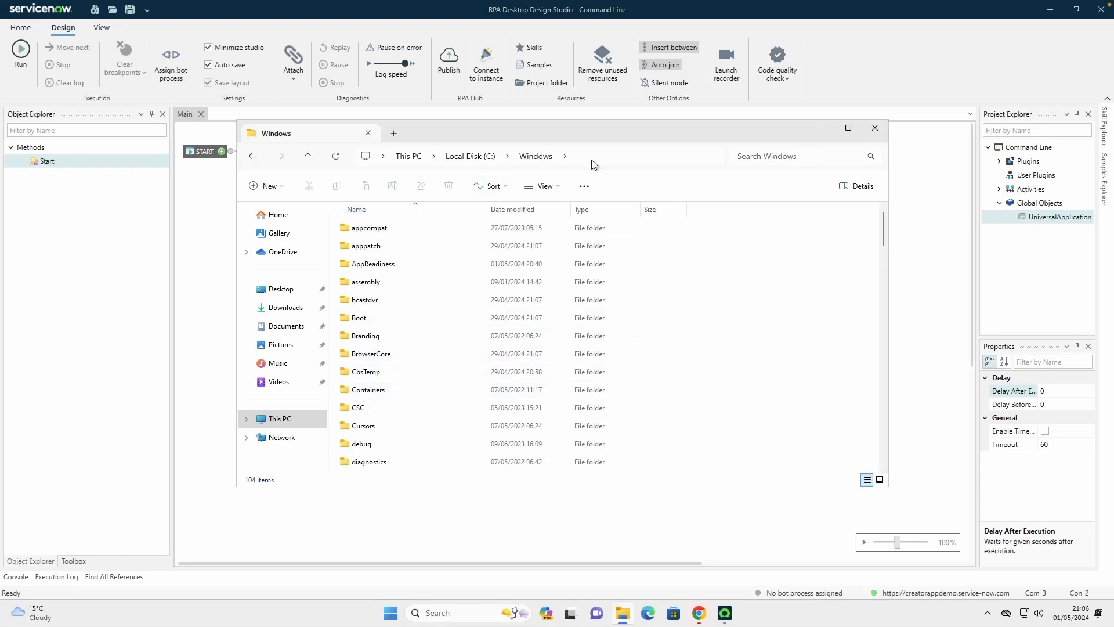
pyautogui.click(548, 156)
pyautogui.click(547, 156)
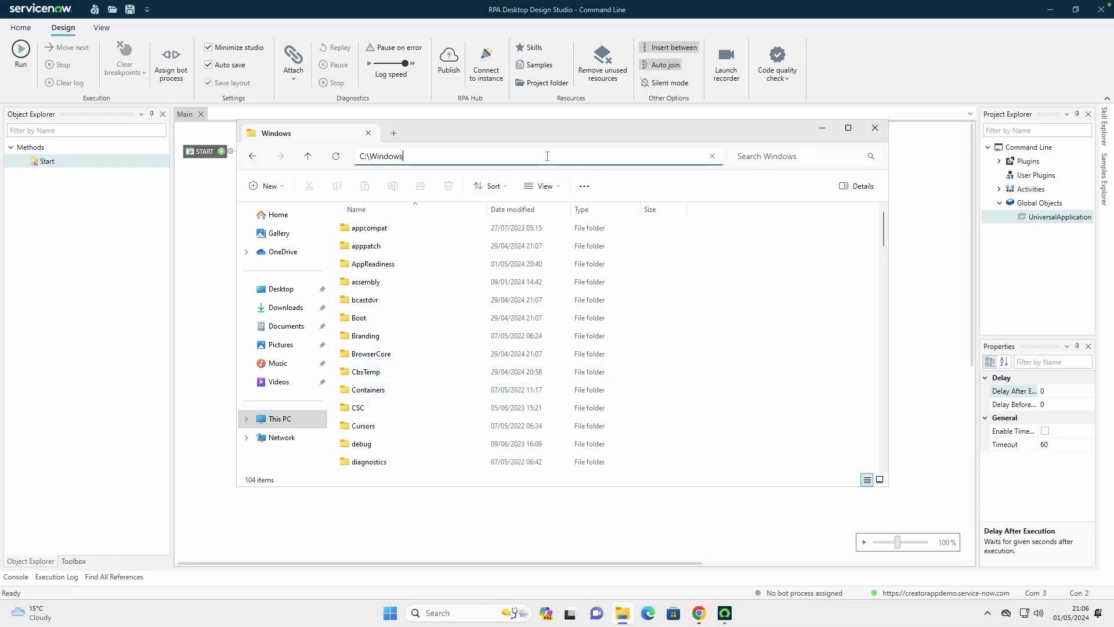
pyautogui.write('#sy')
pyautogui.press('BackSpace')
pyautogui.press('BackSpace')
pyautogui.write('\\system32')
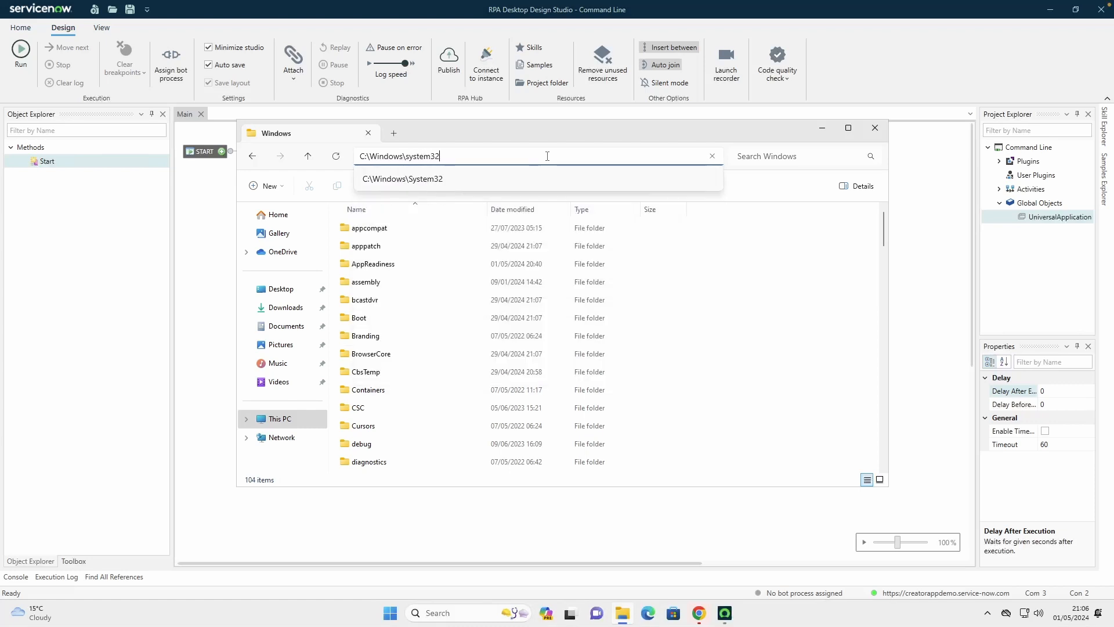
pyautogui.press('Return')
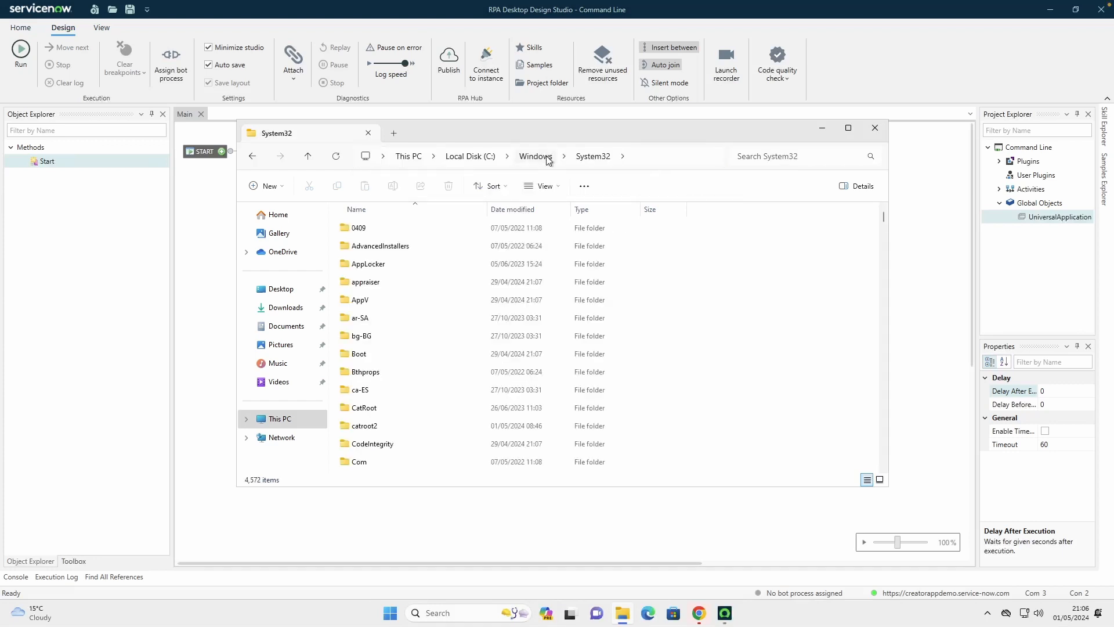
# Extend the folder path to C:\Windows\System32\cmd.exe in File Explorer and copy the full path
pyautogui.click(638, 156)
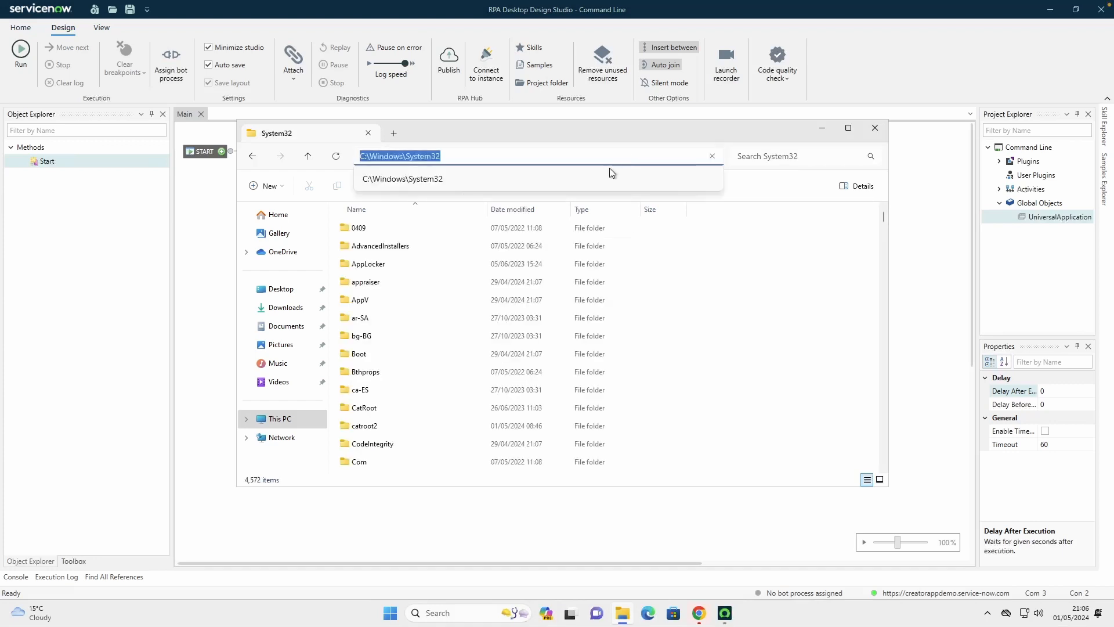
pyautogui.click(528, 155)
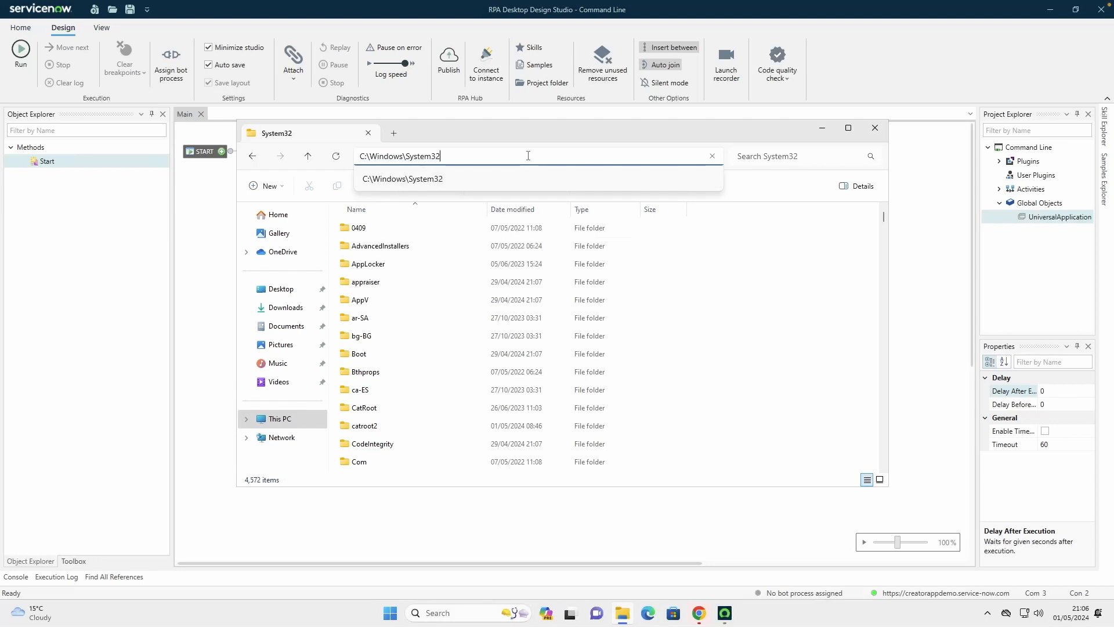
pyautogui.write('\\cmd')
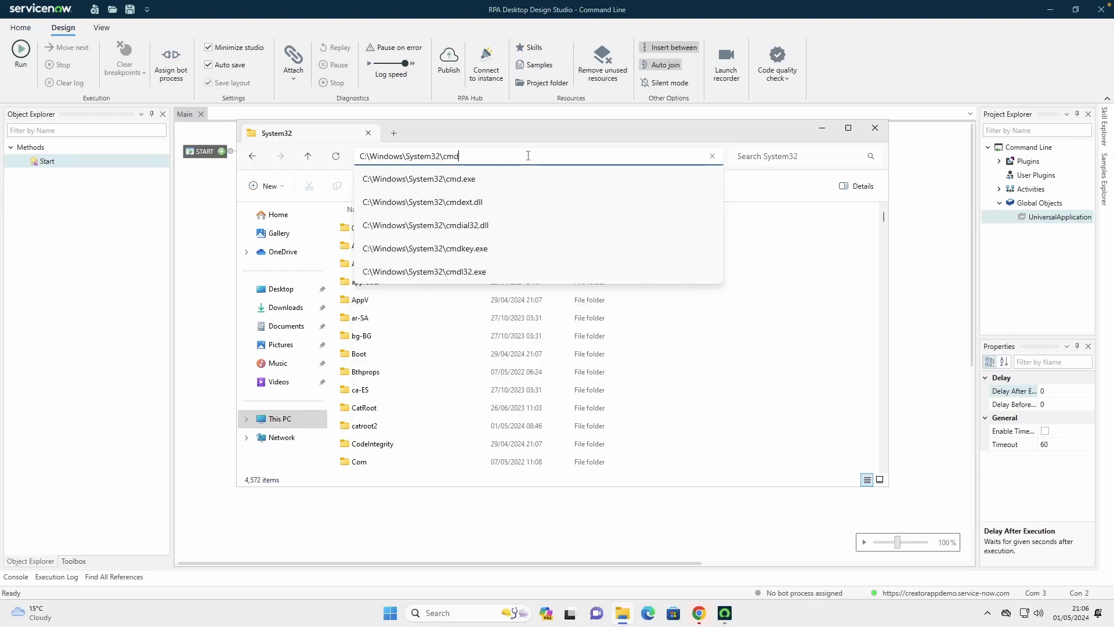
pyautogui.write('.exe')
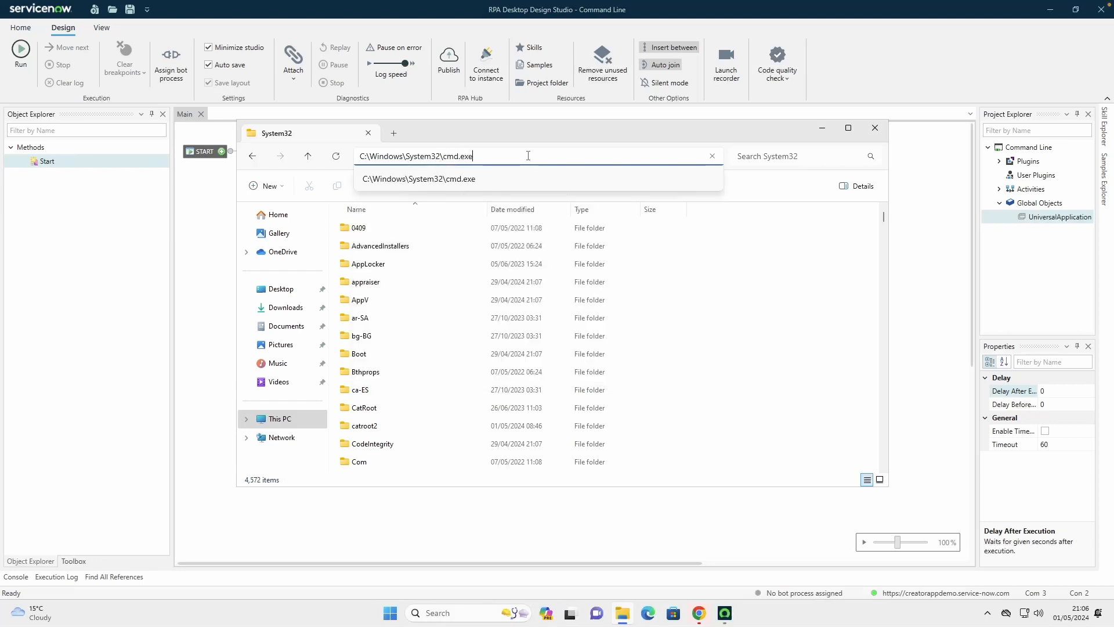
pyautogui.moveTo(480, 156); pyautogui.dragTo(355, 155)
pyautogui.hotkey('ctrl', 'c')
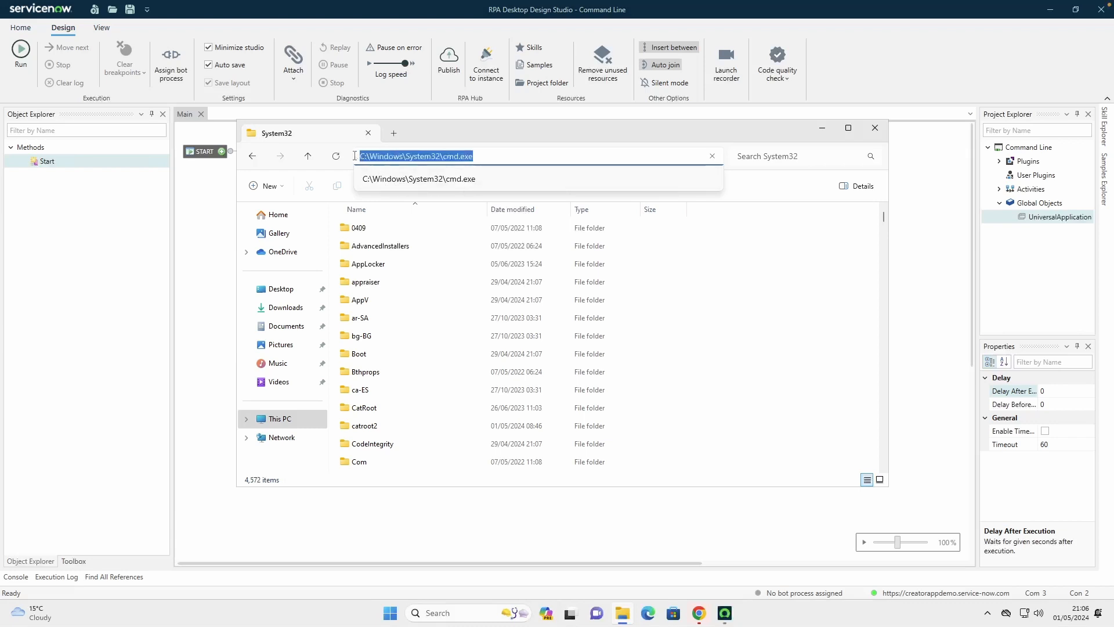
# Return to RPA Desktop Design Studio and set the Start component's Path to C:\Windows\System32\cmd.exe
pyautogui.click(821, 129)
pyautogui.scroll(-1, 638, 174)
pyautogui.click(405, 216)
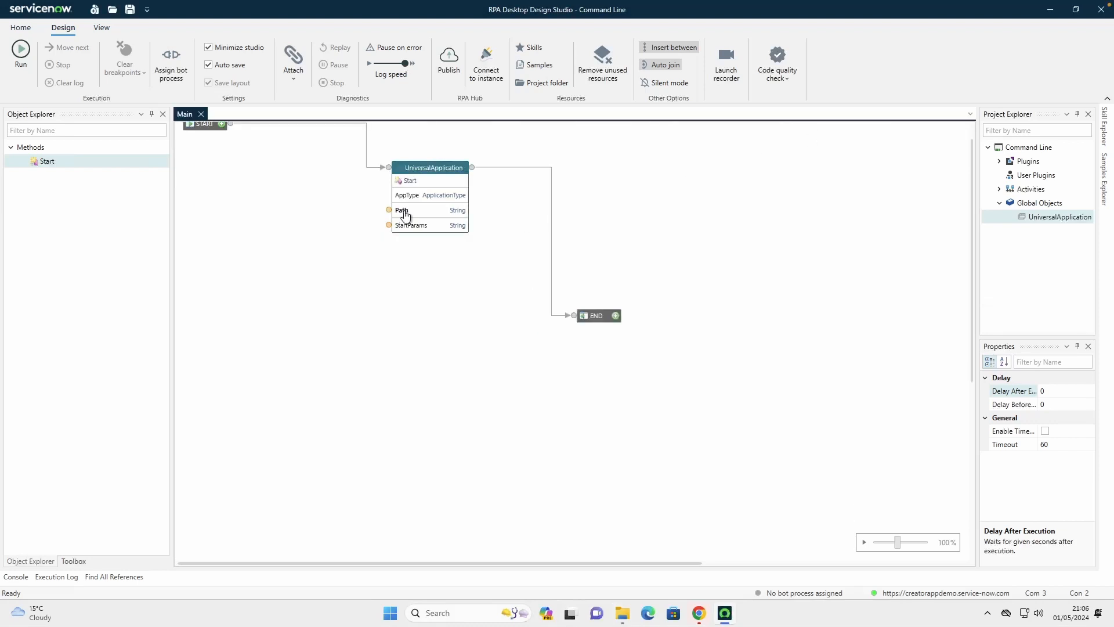
pyautogui.click(405, 214)
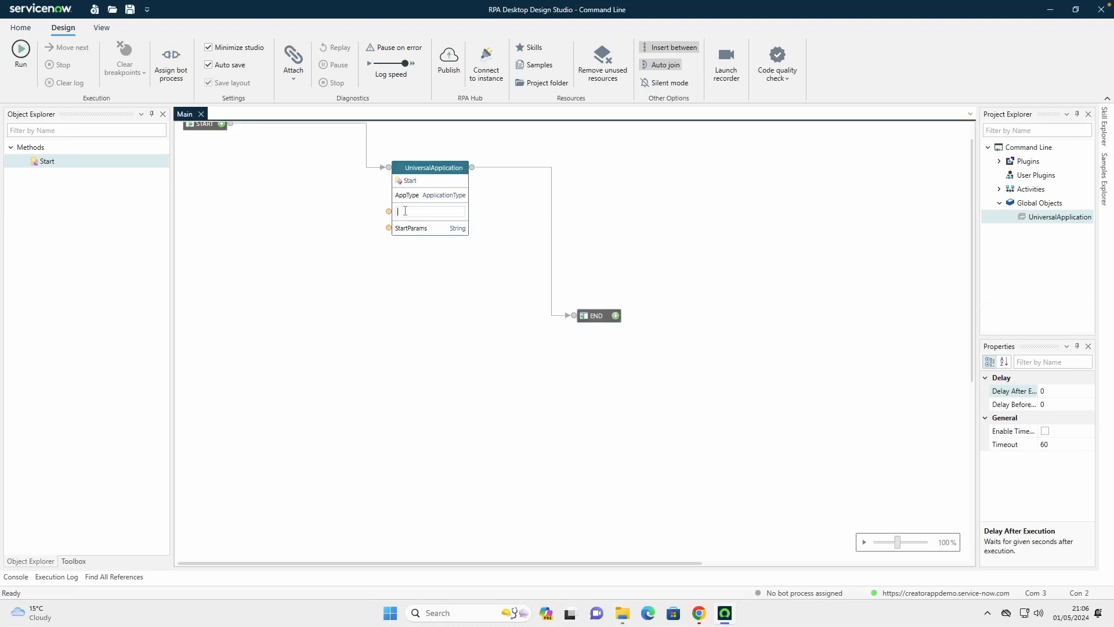
pyautogui.hotkey('ctrl', 'v')
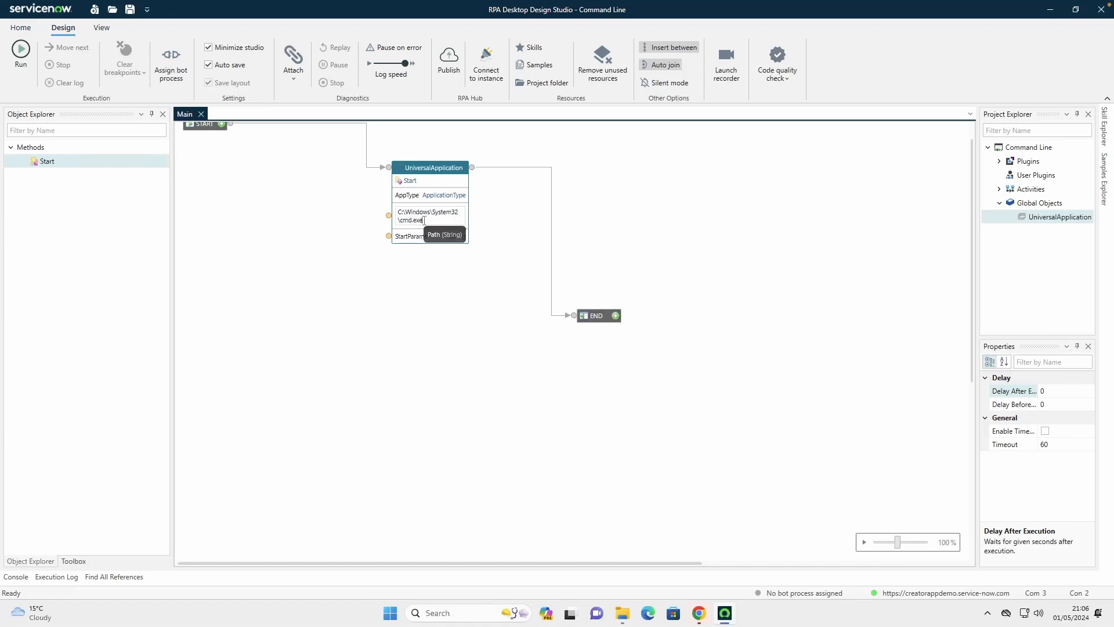
pyautogui.scroll(-2, 509, 261)
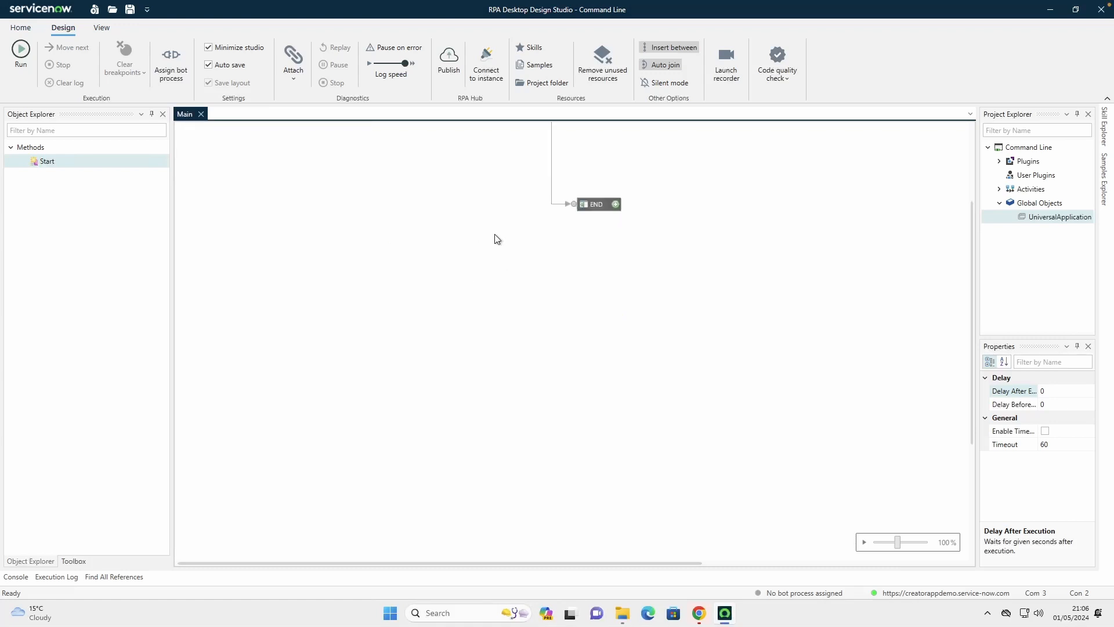
pyautogui.scroll(2, 498, 238)
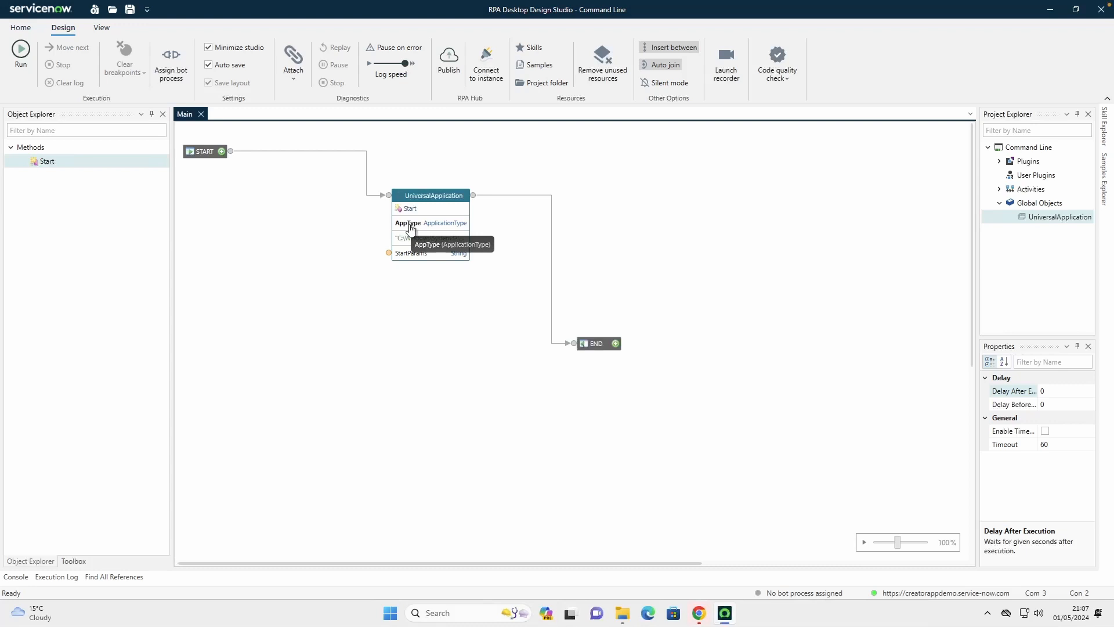
# Set the Start component's AppType port to the static value Application
pyautogui.click(410, 228)
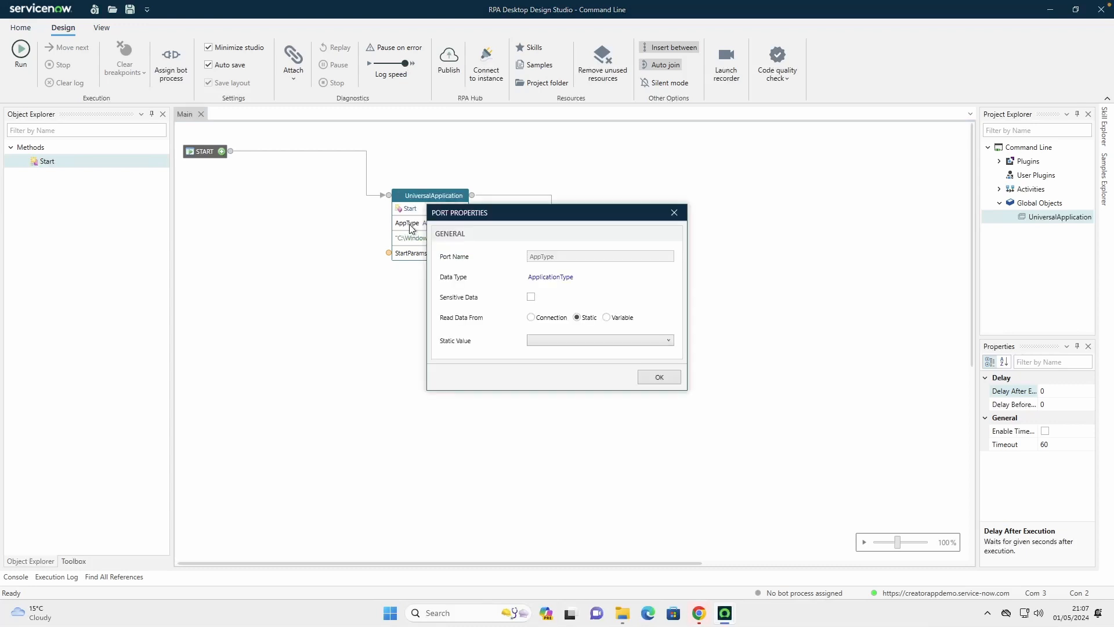
pyautogui.click(579, 341)
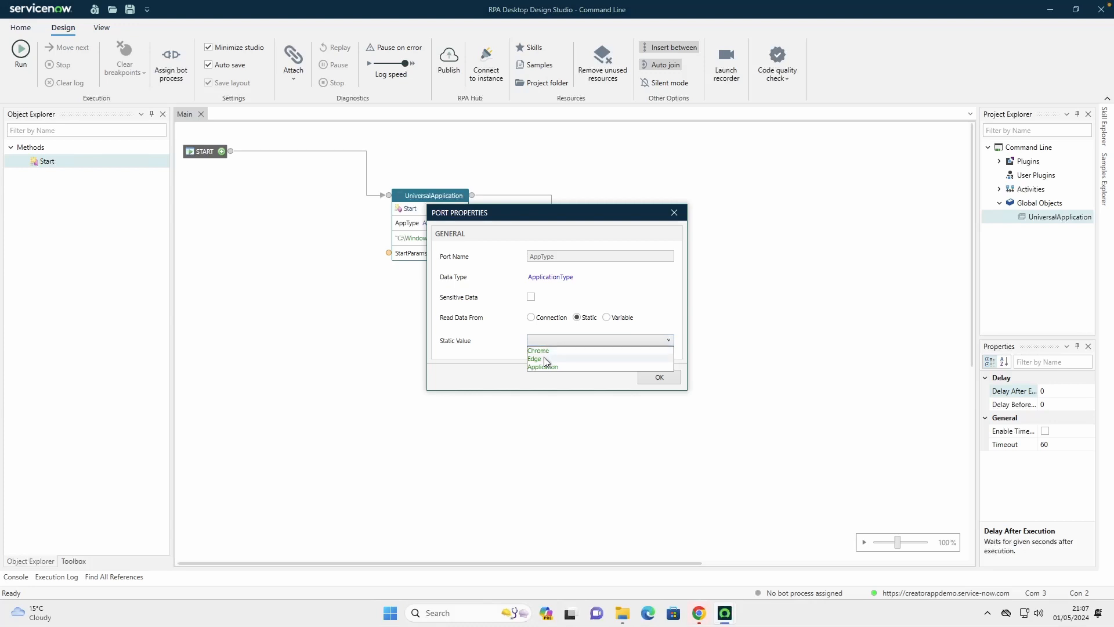
pyautogui.click(553, 368)
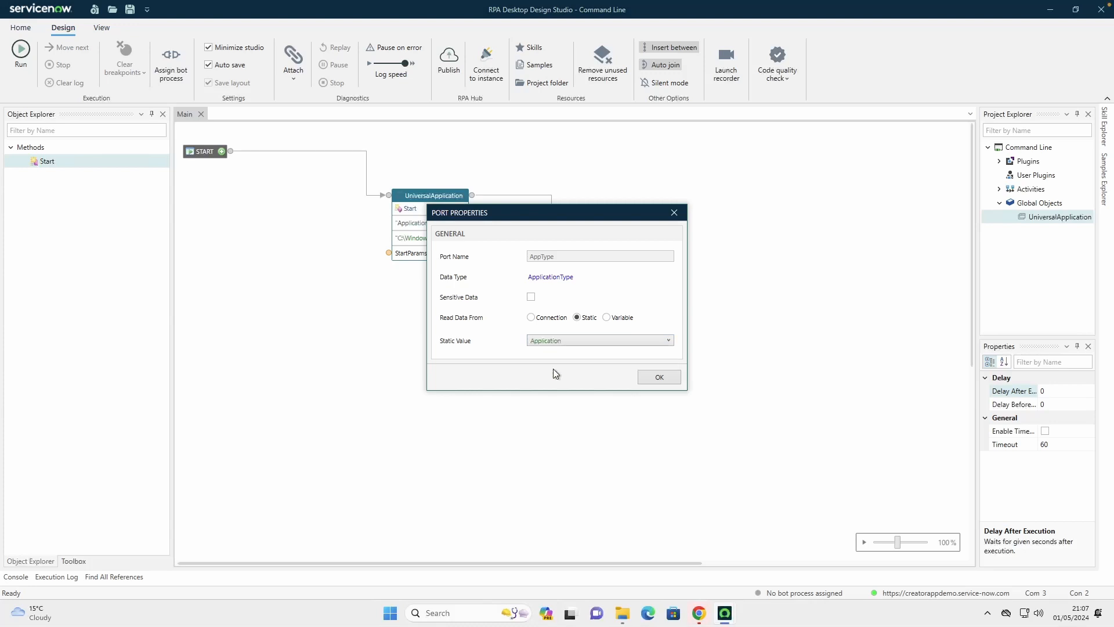
pyautogui.click(661, 378)
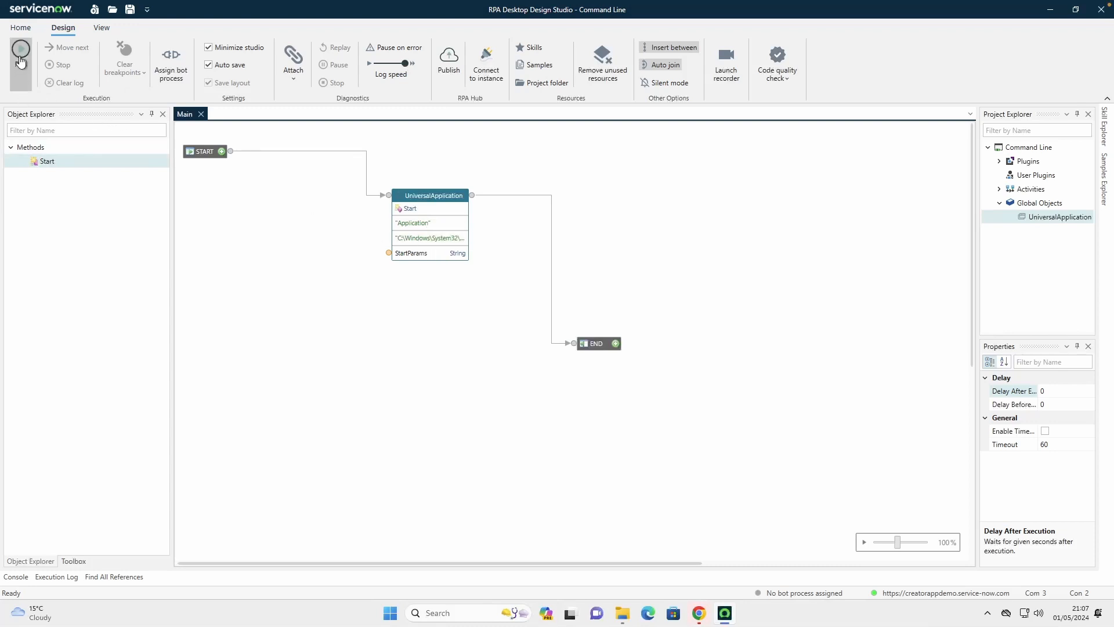
# Run the Command Line automation and move the launched cmd.exe window down slightly
pyautogui.click(21, 51)
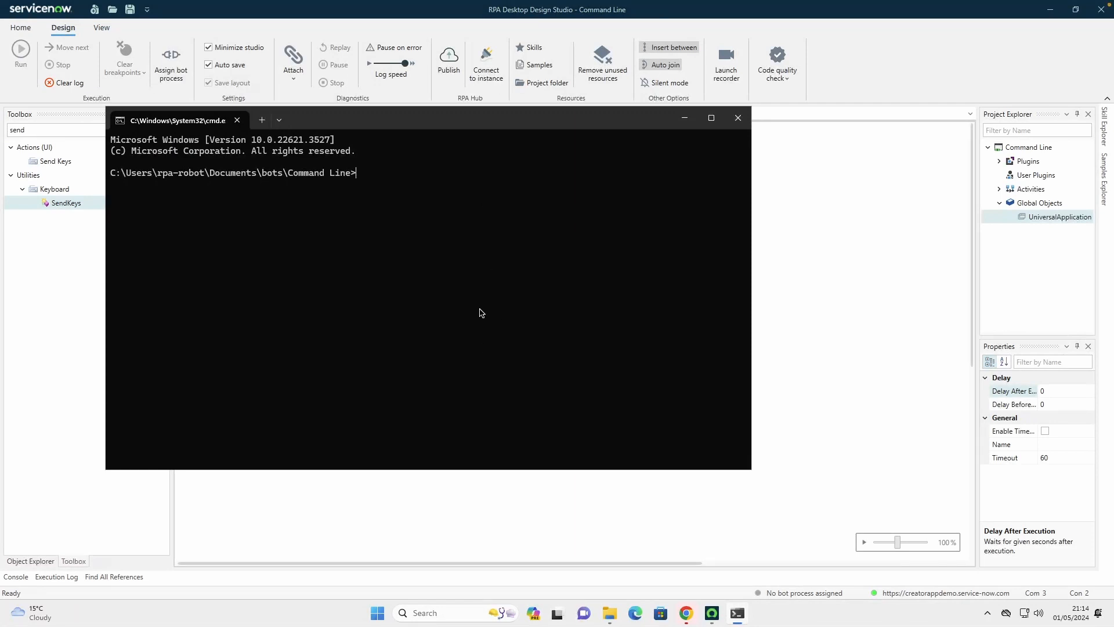
pyautogui.moveTo(499, 119); pyautogui.dragTo(503, 172)
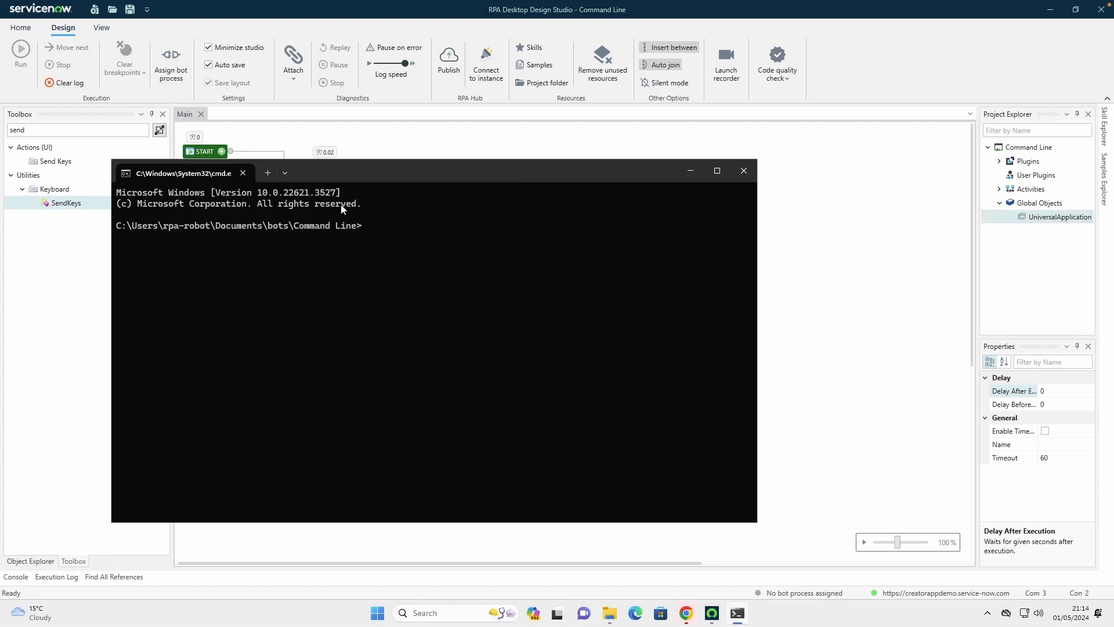
# Configure the UniversalApplication global object by adding the open C:\Windows\System32\cmd.exe window as a screen and checking its match rules
pyautogui.click(1053, 219)
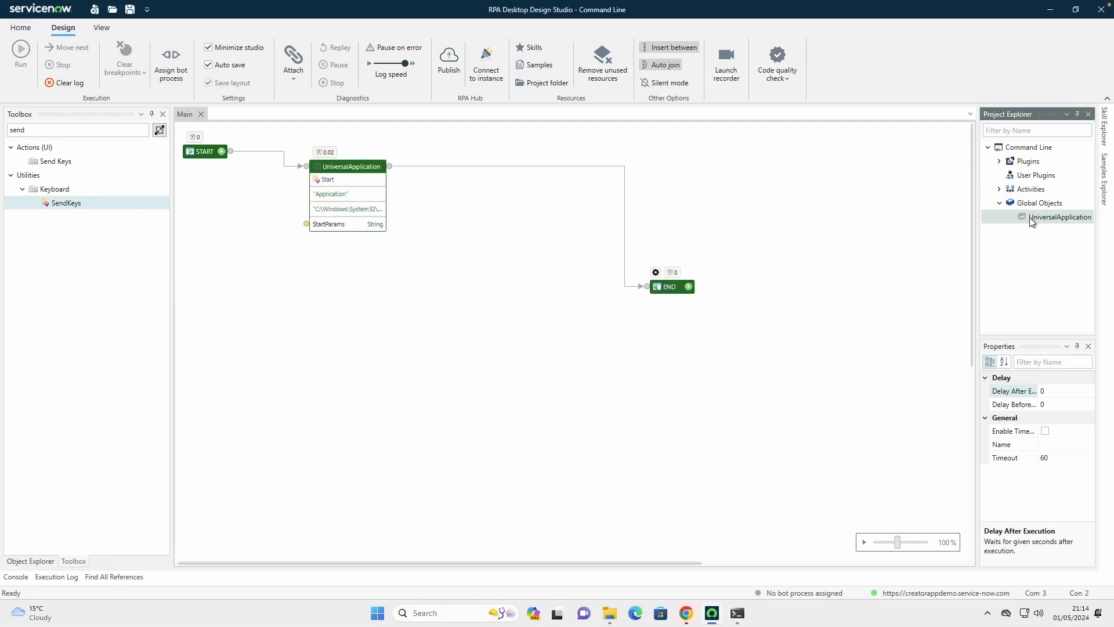
pyautogui.moveTo(978, 224); pyautogui.dragTo(923, 234)
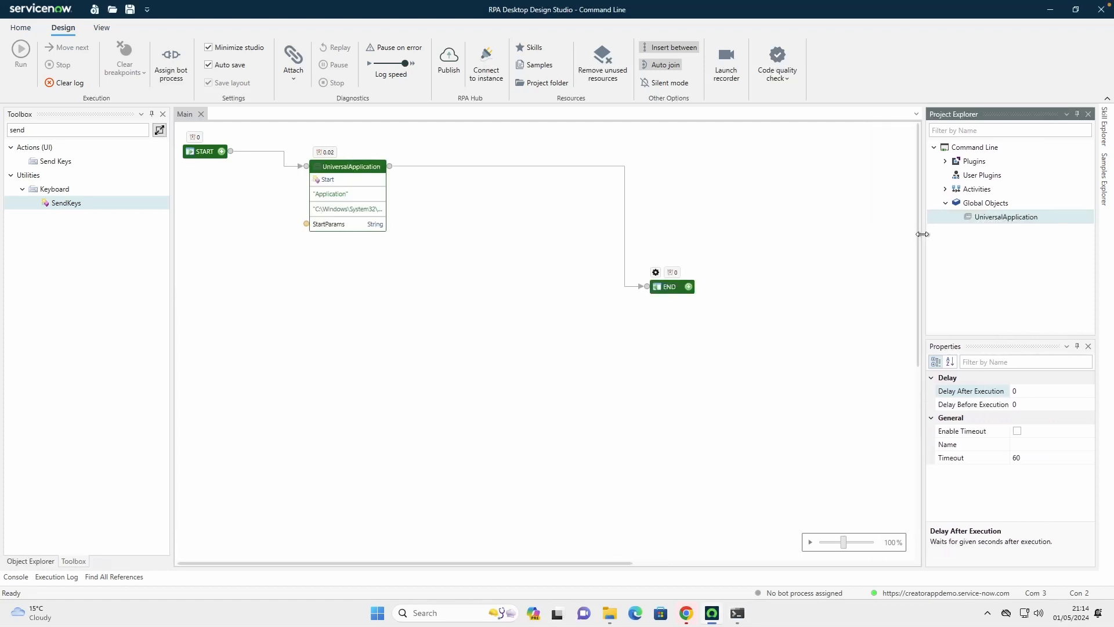
pyautogui.rightClick(1014, 217)
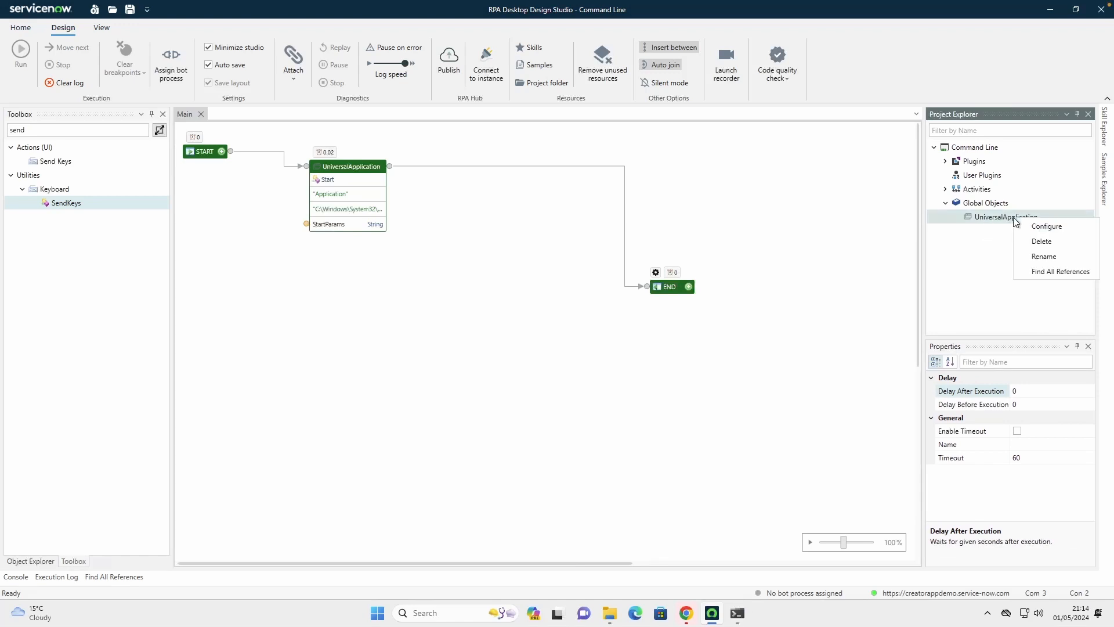
pyautogui.click(1047, 226)
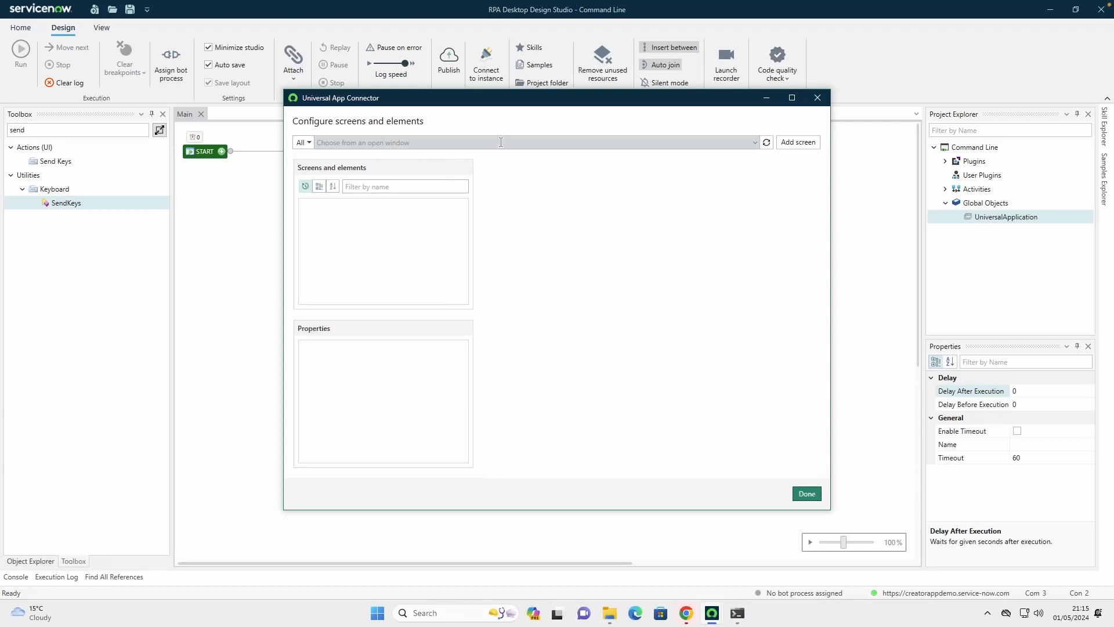
pyautogui.click(756, 144)
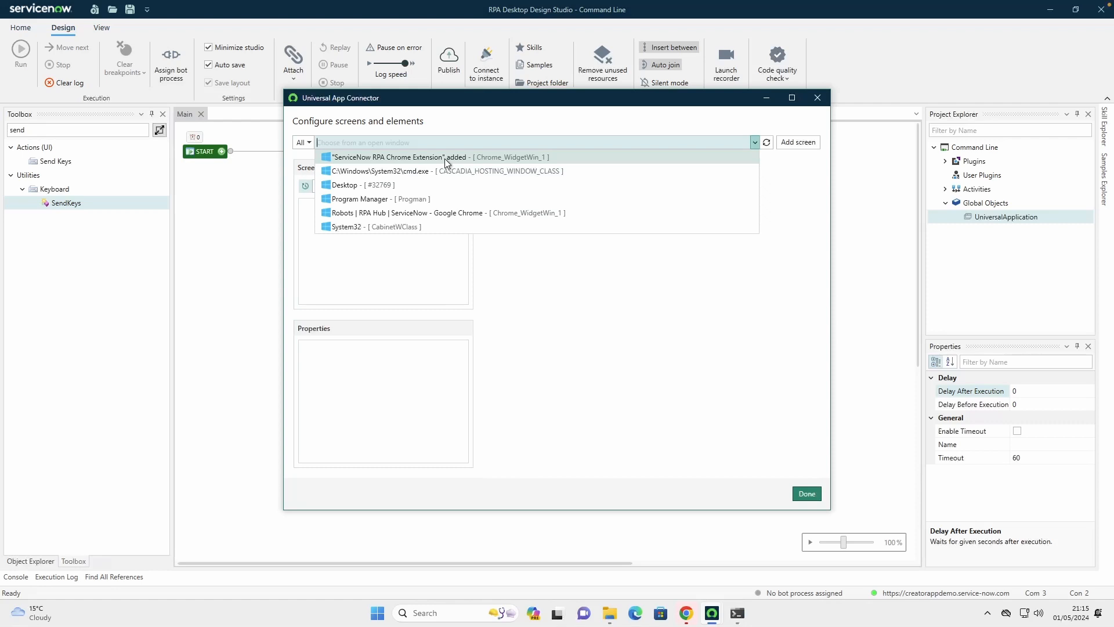
pyautogui.click(393, 172)
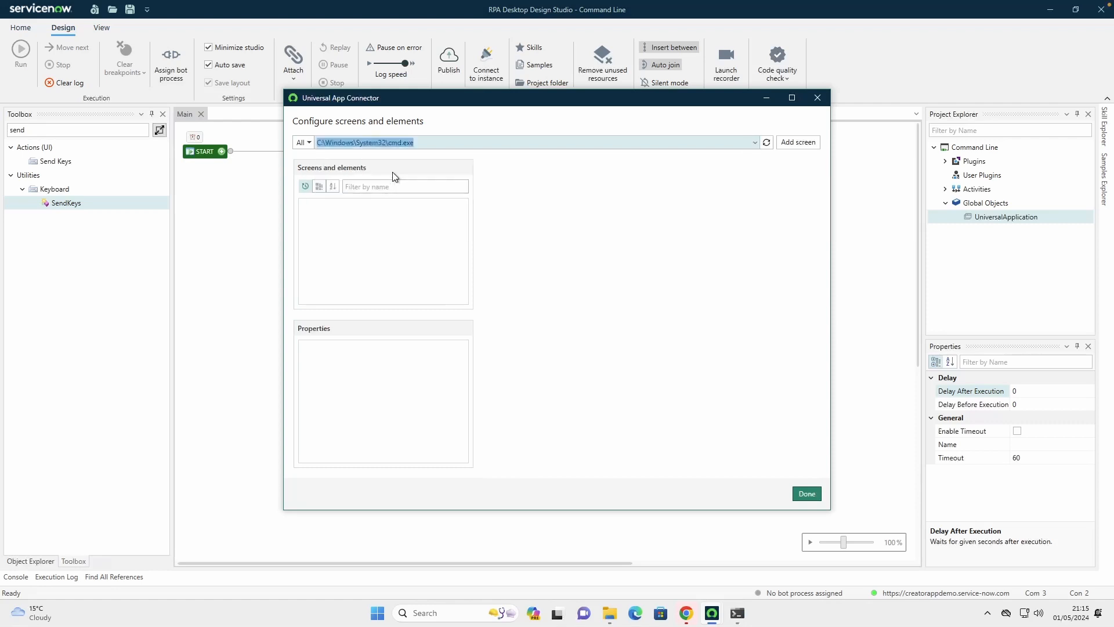
pyautogui.click(799, 146)
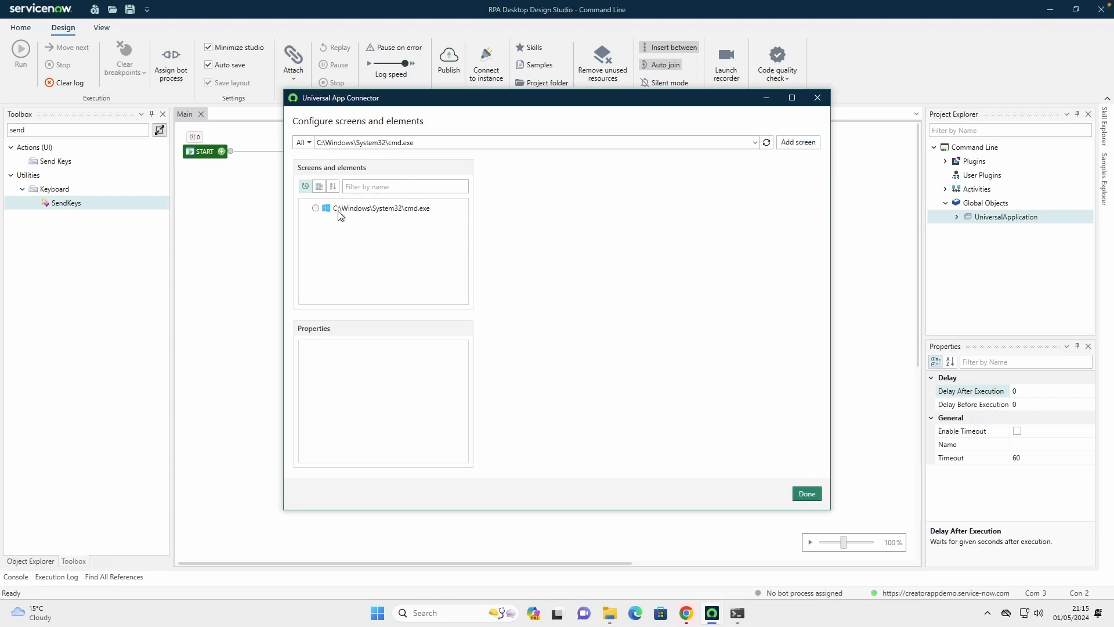
pyautogui.click(315, 208)
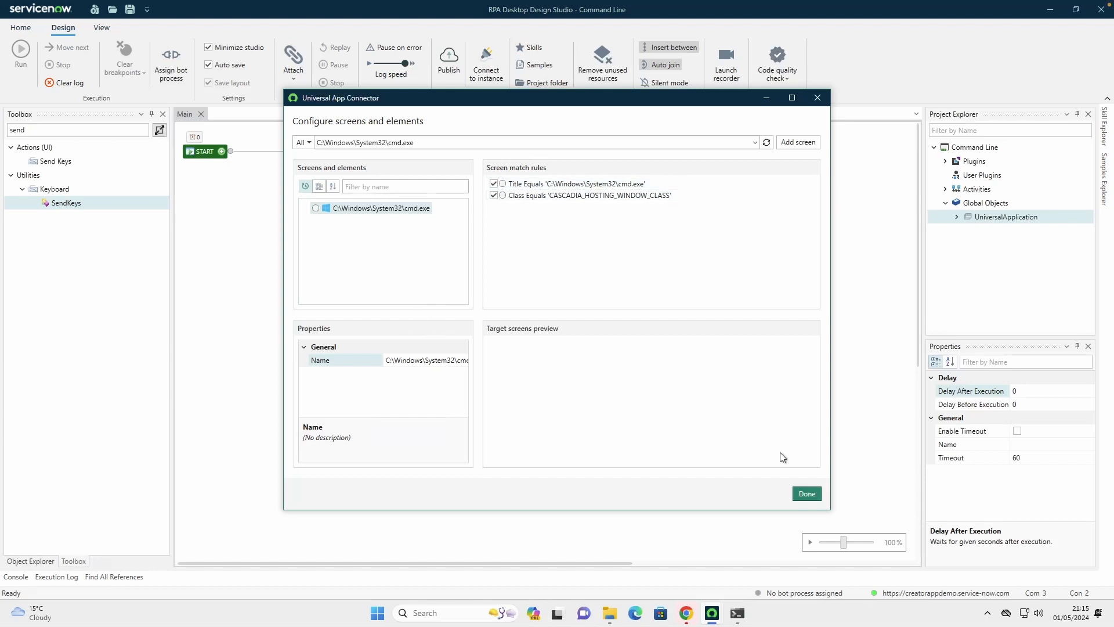
pyautogui.click(806, 493)
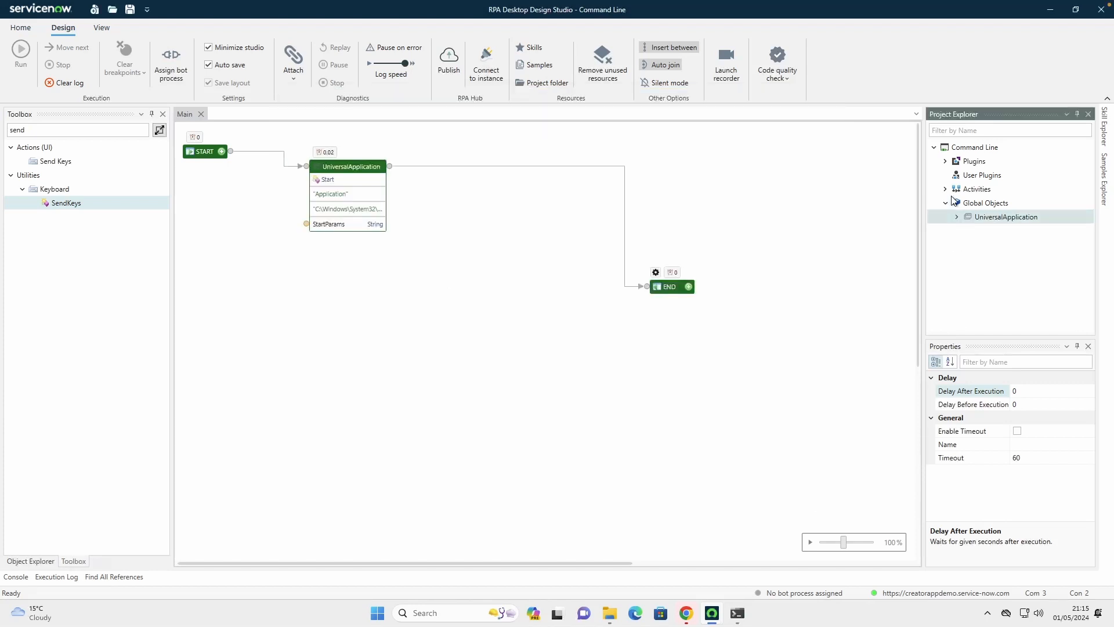
# Add the cmd.exe screen's WaitForCreate method to the Main flow and redirect the UniversalApplication Start connection from END to it
pyautogui.click(957, 217)
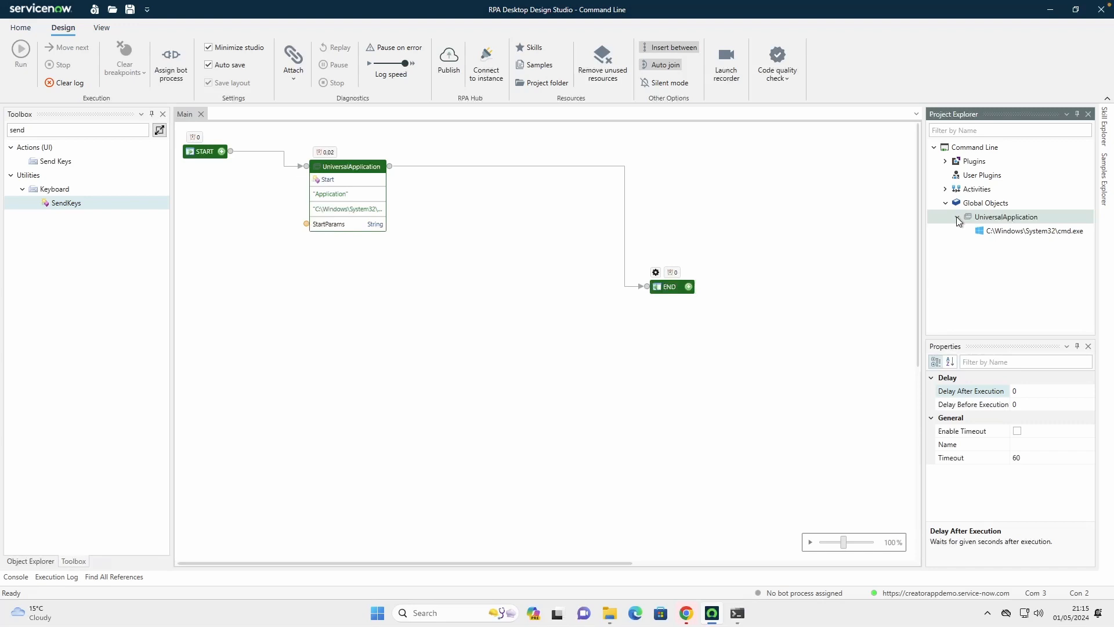
pyautogui.click(1029, 231)
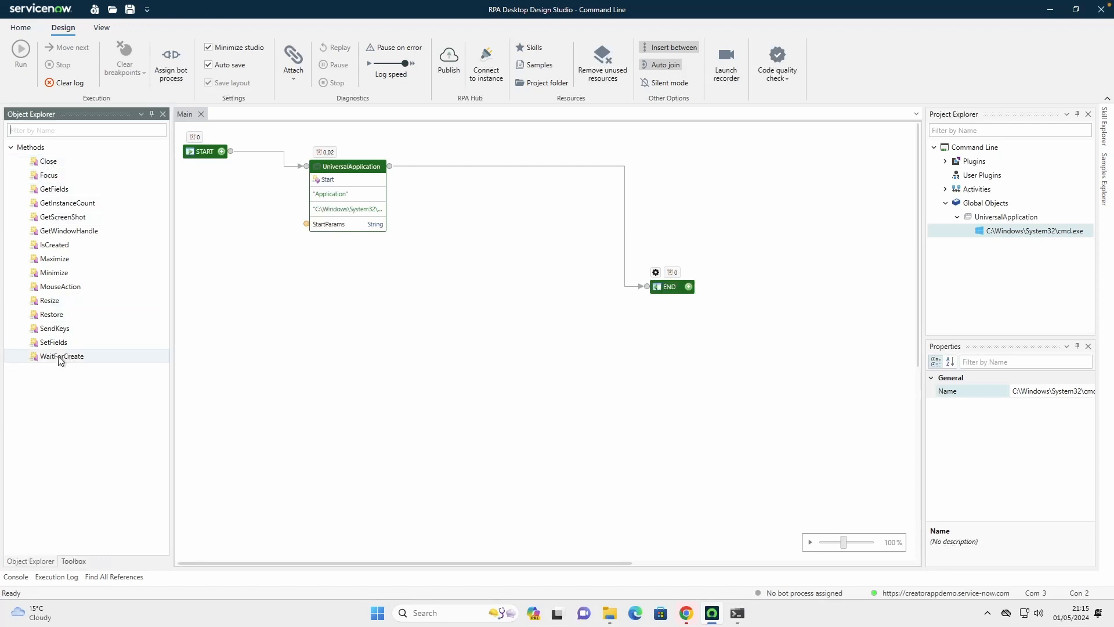
pyautogui.moveTo(64, 358); pyautogui.dragTo(469, 187)
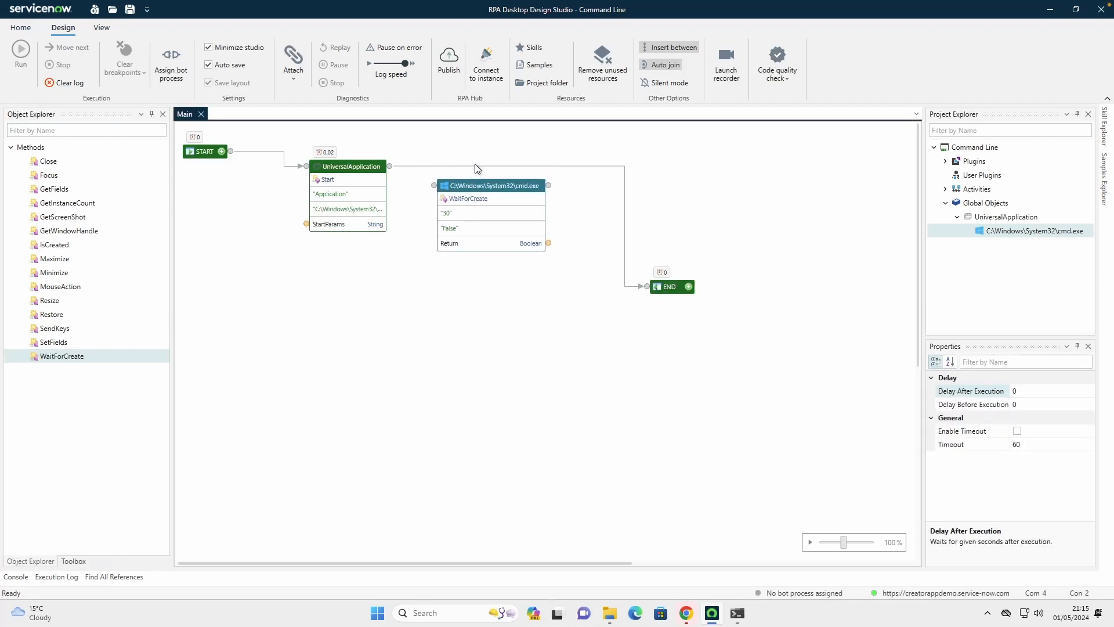
pyautogui.click(476, 166)
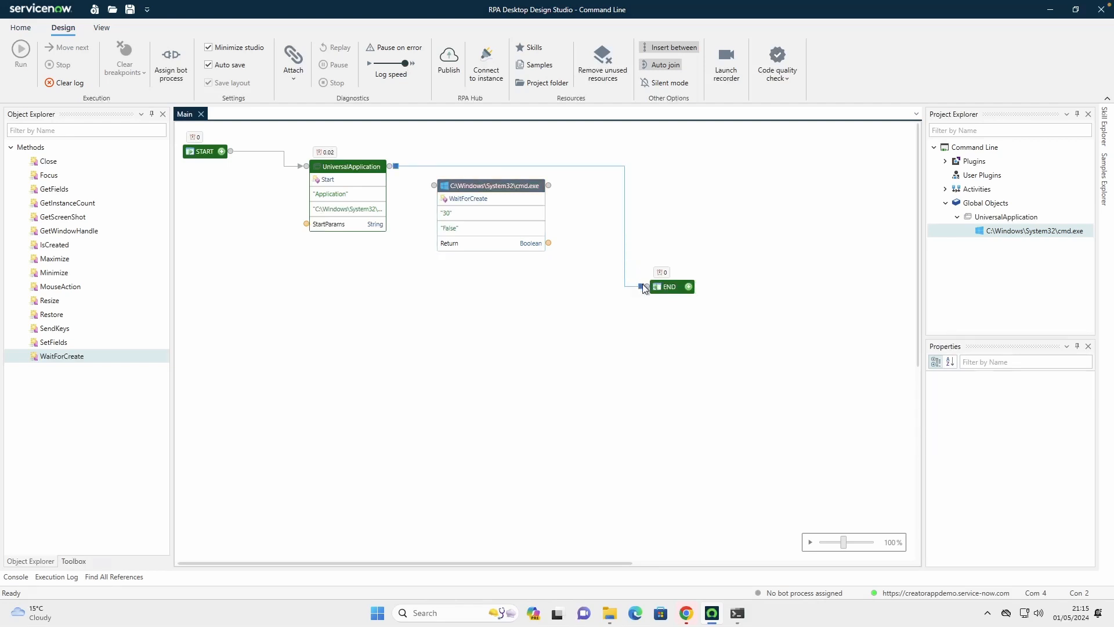
pyautogui.moveTo(642, 287); pyautogui.dragTo(463, 164)
pyautogui.click(464, 175)
# Set the WaitForCreate wait value to 5, move END farther away and align WaitForCreate with the Start component
pyautogui.click(475, 201)
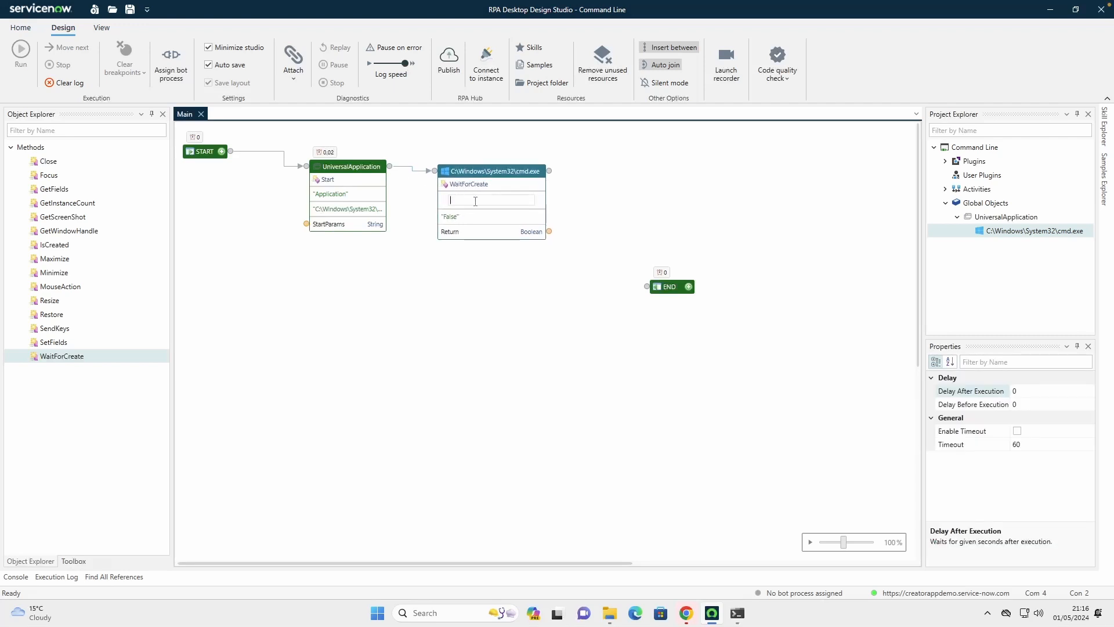
pyautogui.click(650, 200)
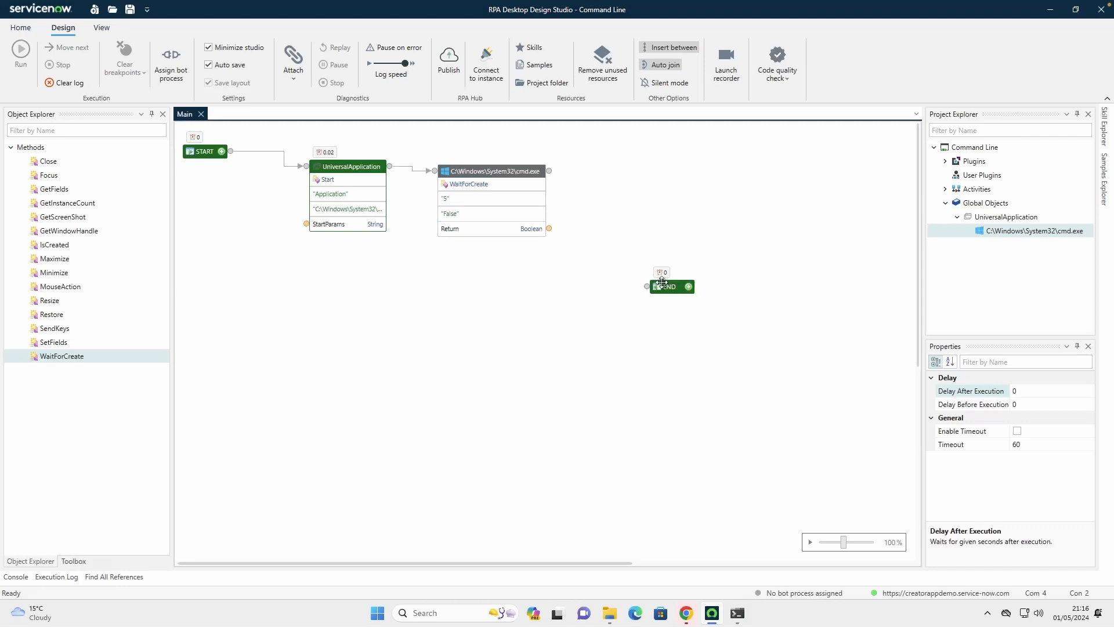
pyautogui.moveTo(667, 286); pyautogui.dragTo(701, 296)
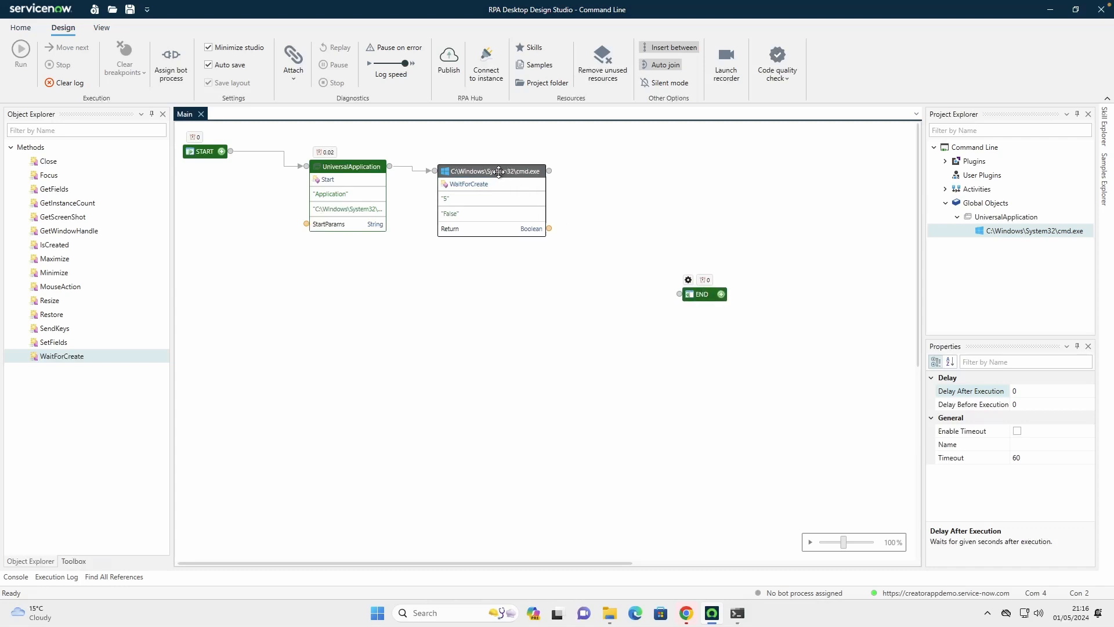
pyautogui.moveTo(493, 170); pyautogui.dragTo(493, 167)
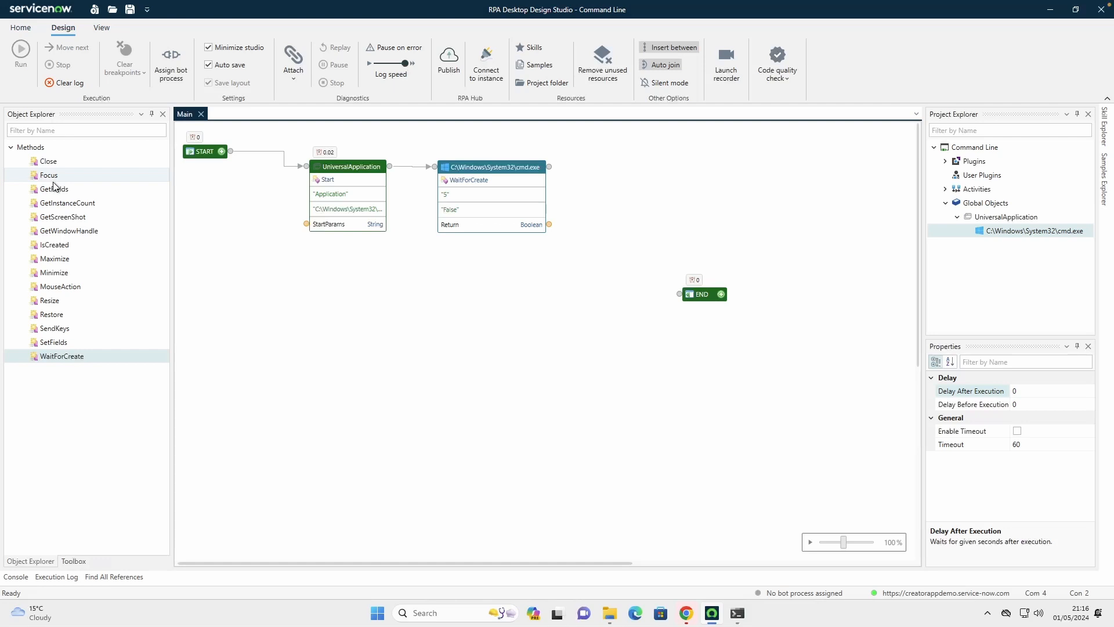
# Add the cmd.exe screen's SendKeys method after WaitForCreate, connect them, and arrange SendKeys on a second row with END farther away
pyautogui.click(55, 331)
pyautogui.moveTo(44, 332); pyautogui.dragTo(600, 187)
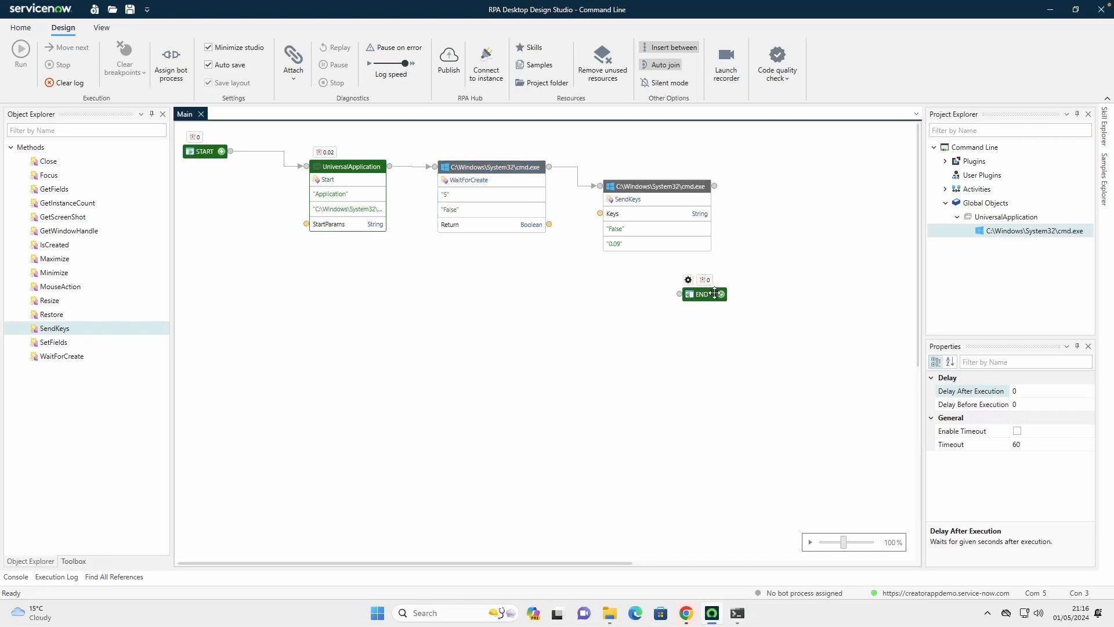
pyautogui.moveTo(712, 296); pyautogui.dragTo(767, 330)
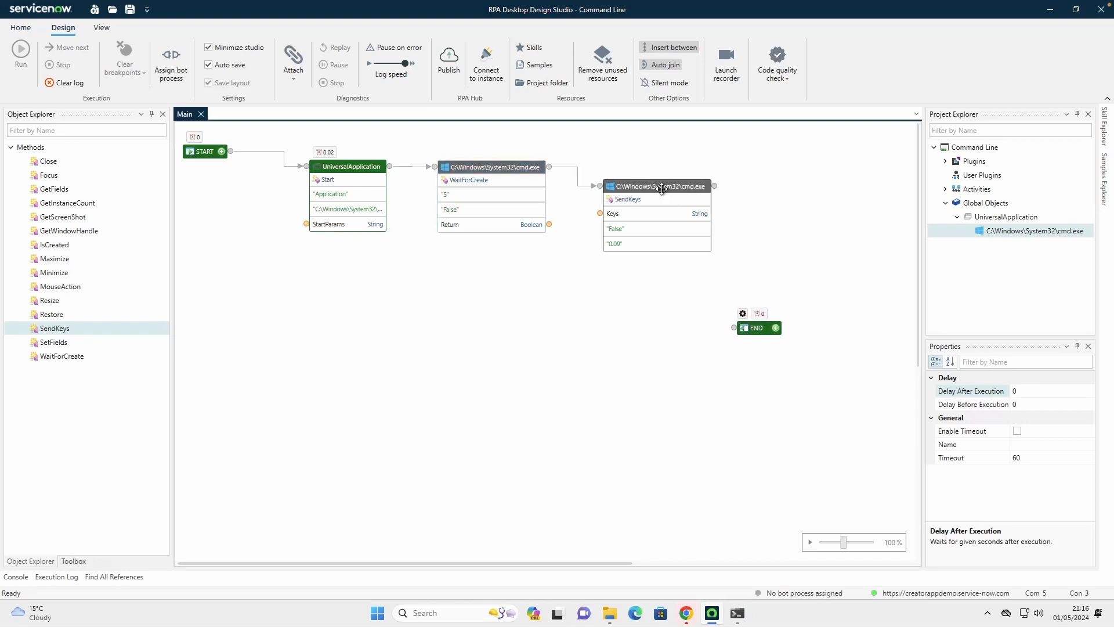
pyautogui.moveTo(637, 214); pyautogui.dragTo(393, 301)
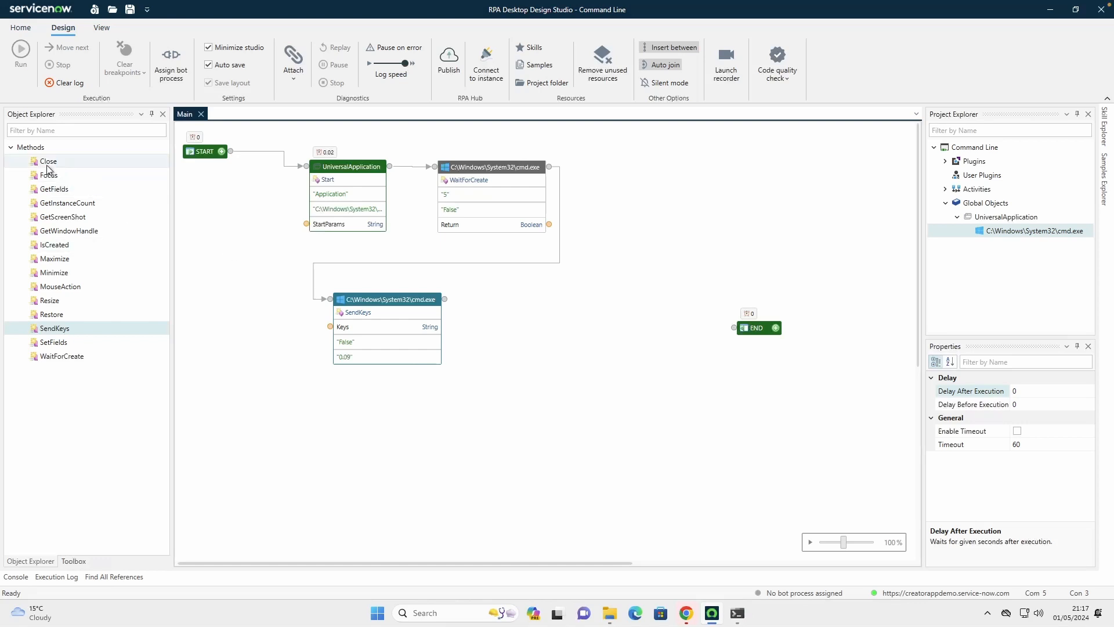
# Add the cmd.exe screen's Close method, connecting SendKeys to it and Close to END
pyautogui.moveTo(46, 166); pyautogui.dragTo(544, 304)
pyautogui.moveTo(444, 299); pyautogui.dragTo(544, 309)
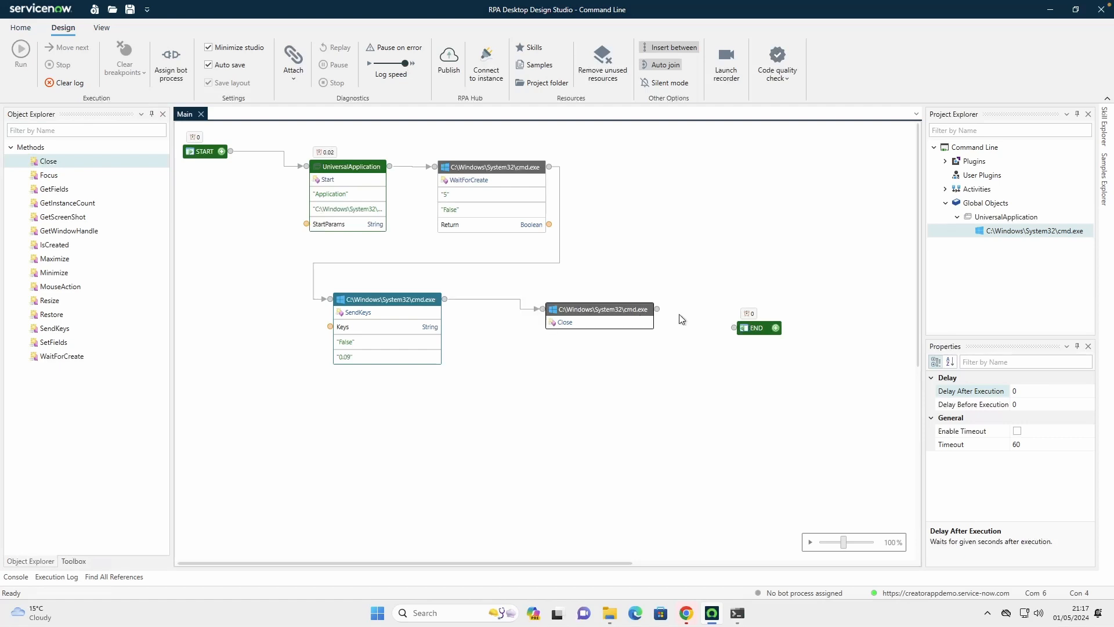
pyautogui.moveTo(657, 309); pyautogui.dragTo(721, 332)
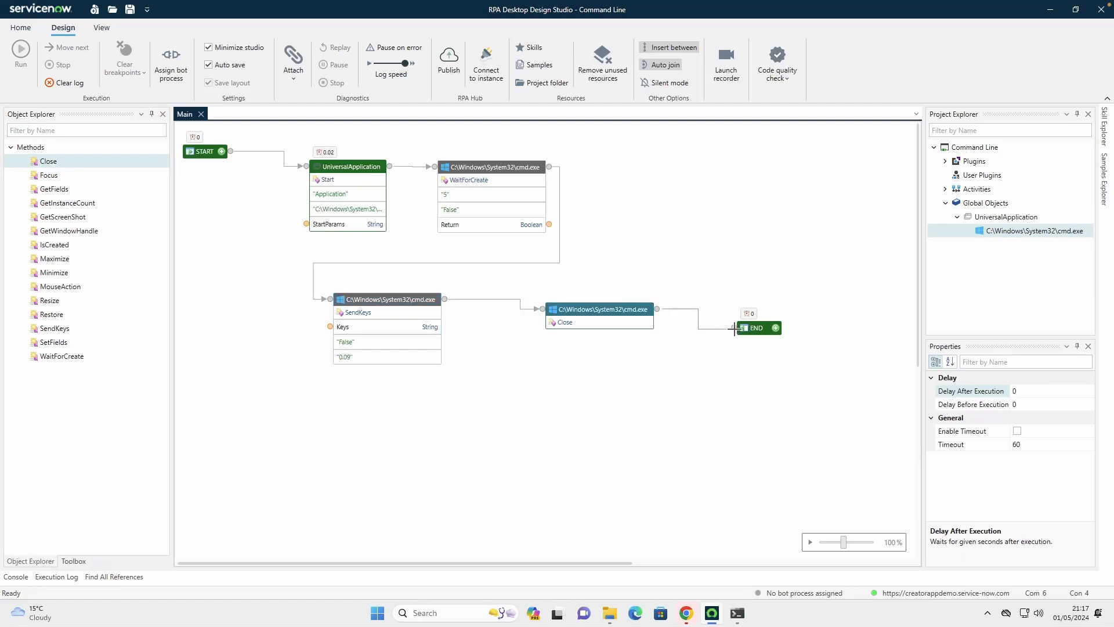
# Set the SendKeys component's Keys port to dir and run the automation
pyautogui.click(348, 332)
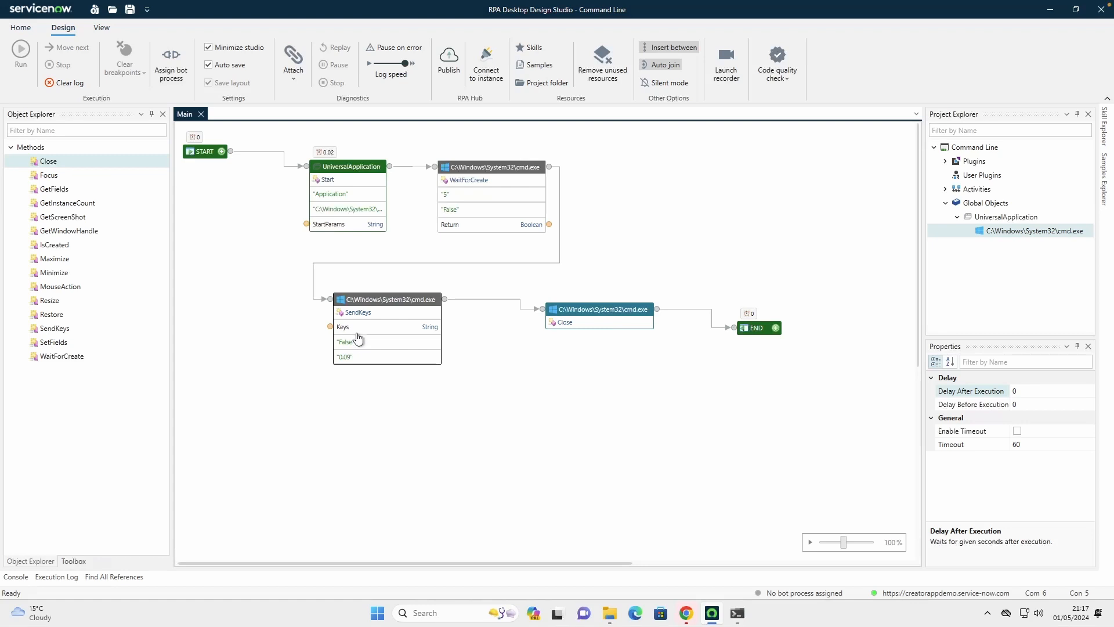
pyautogui.click(356, 328)
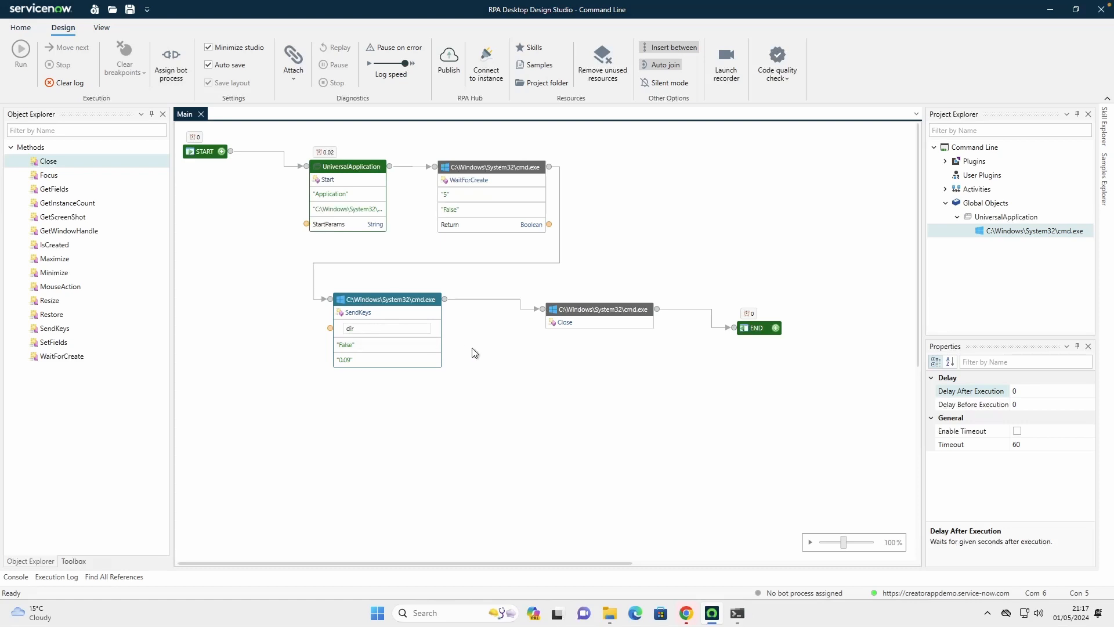
pyautogui.write('#')
pyautogui.click(714, 227)
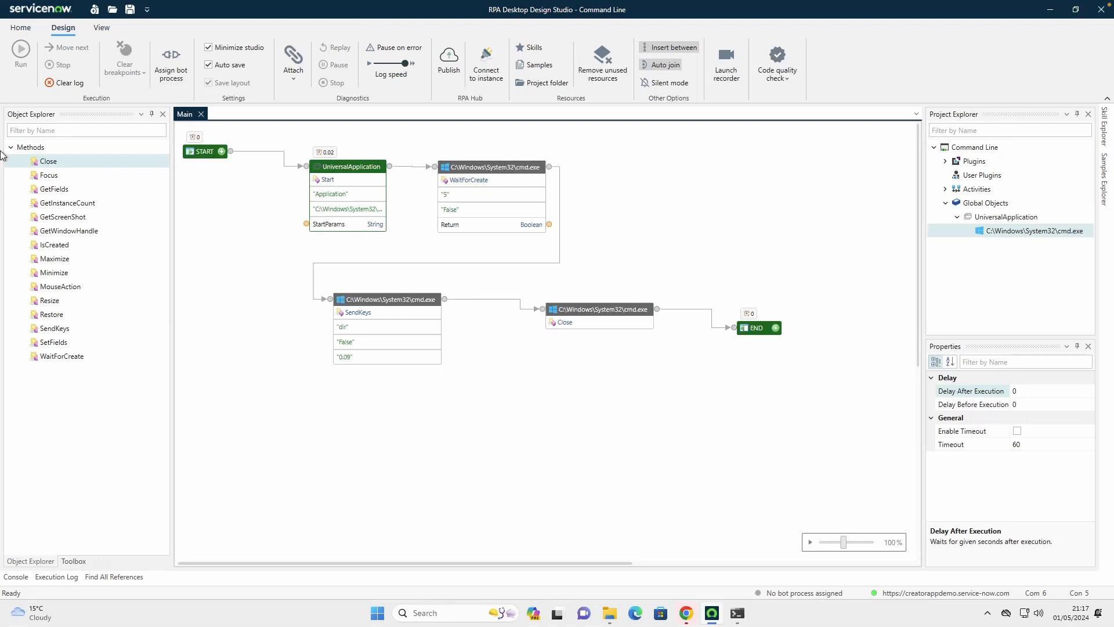
pyautogui.click(24, 55)
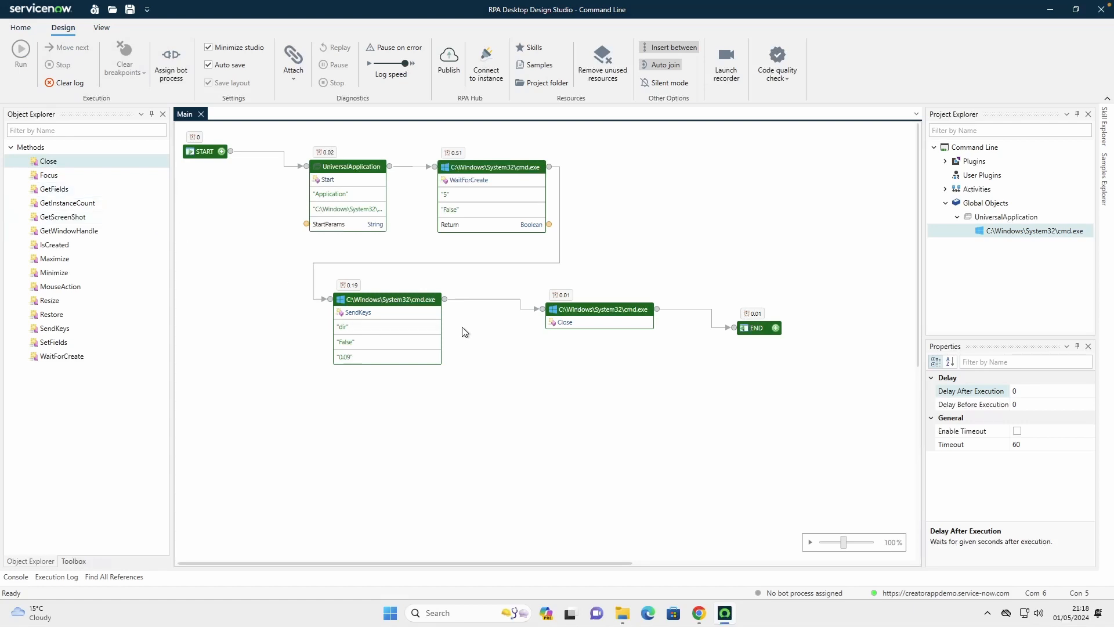
# Search the available components for "wait" and place a Wait For Time component below the link between SendKeys and Close
pyautogui.click(58, 129)
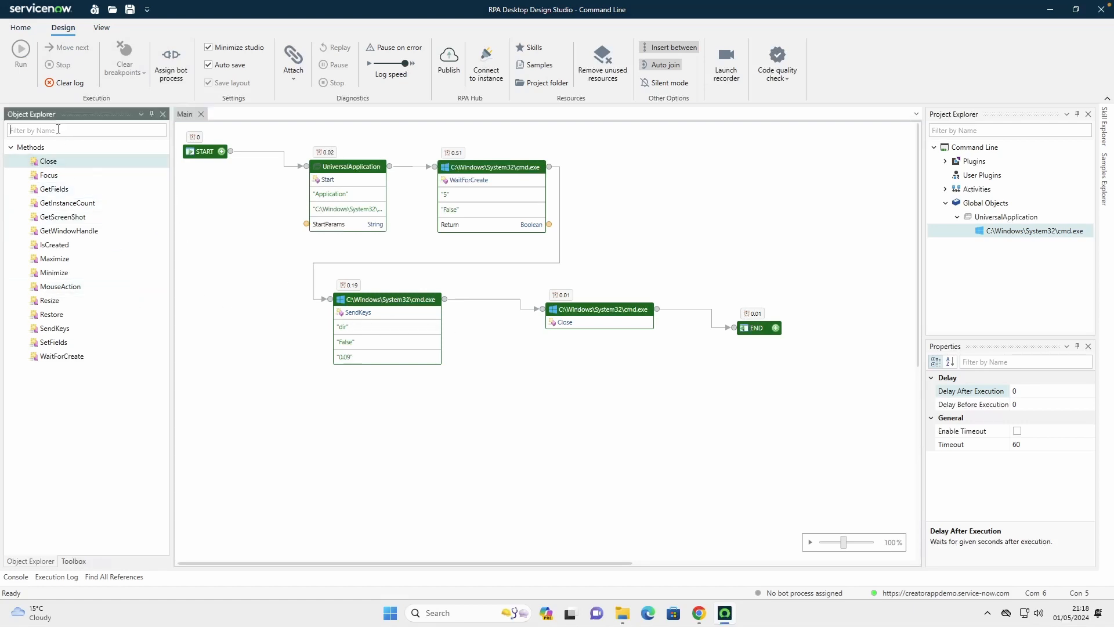
pyautogui.write('wait')
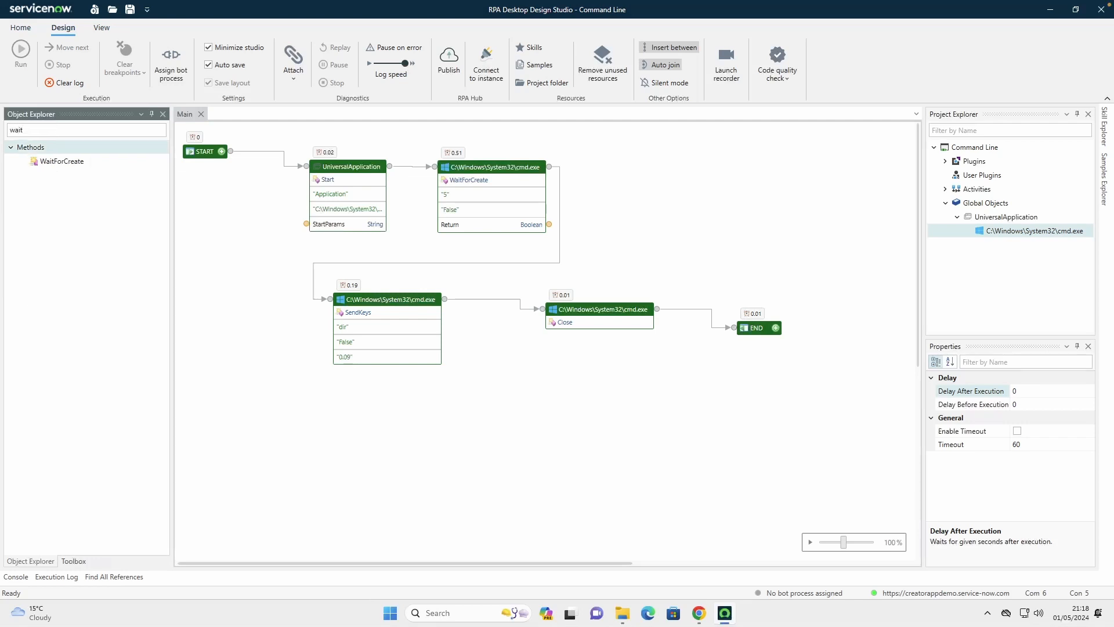
pyautogui.click(78, 560)
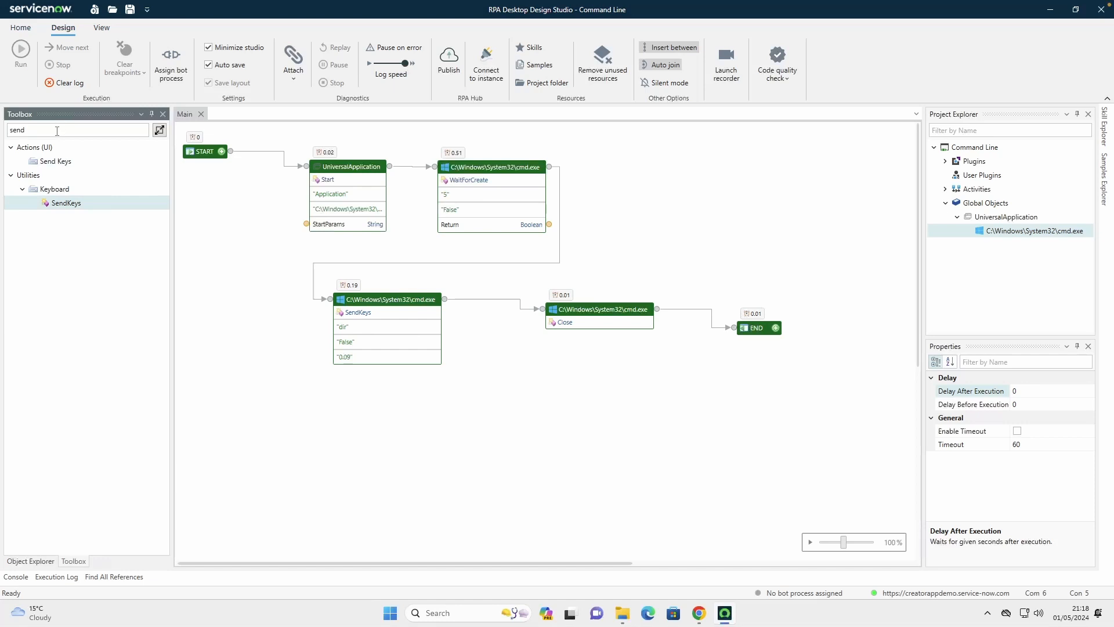
pyautogui.moveTo(57, 131); pyautogui.dragTo(2, 130)
pyautogui.write('wai')
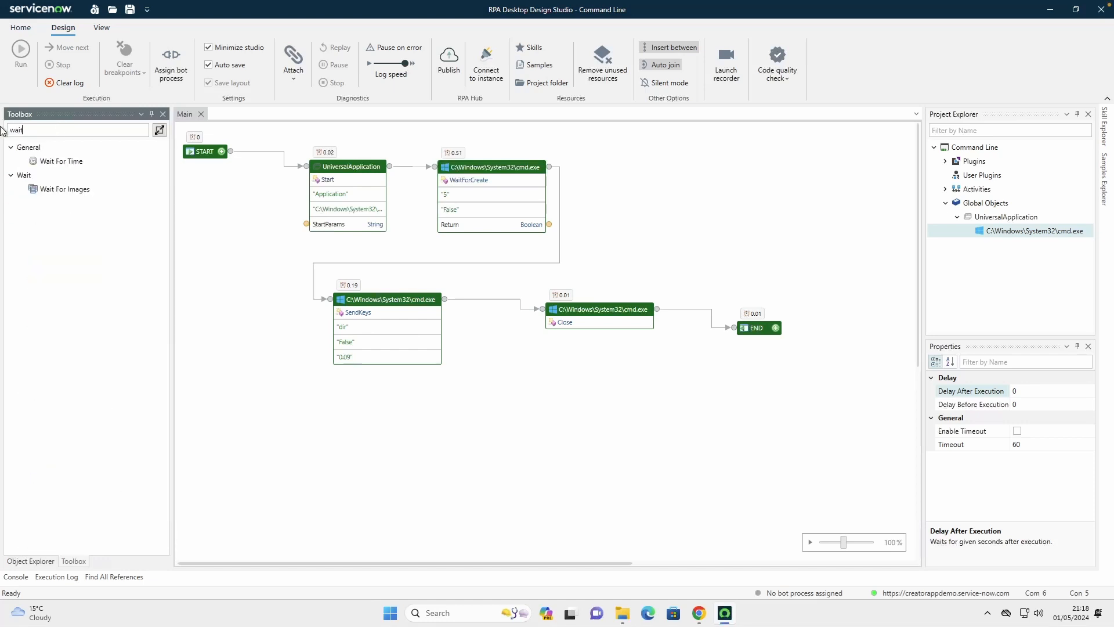
pyautogui.write('t')
pyautogui.moveTo(47, 161); pyautogui.dragTo(492, 340)
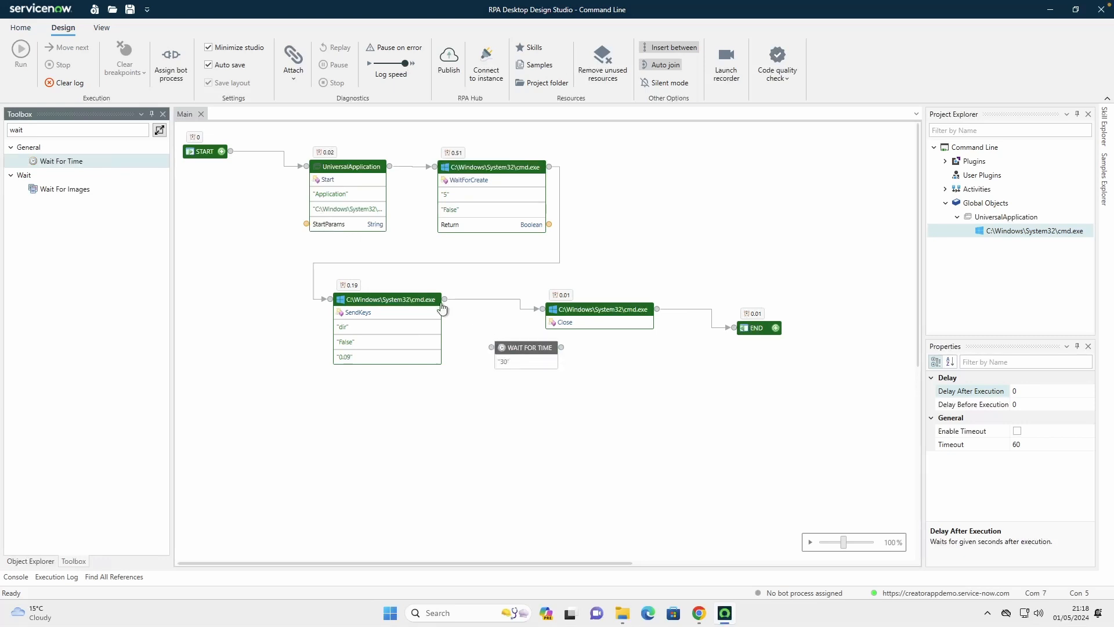
# Redirect the outgoing SendKeys connection from Close to the Wait For Time component
pyautogui.click(501, 300)
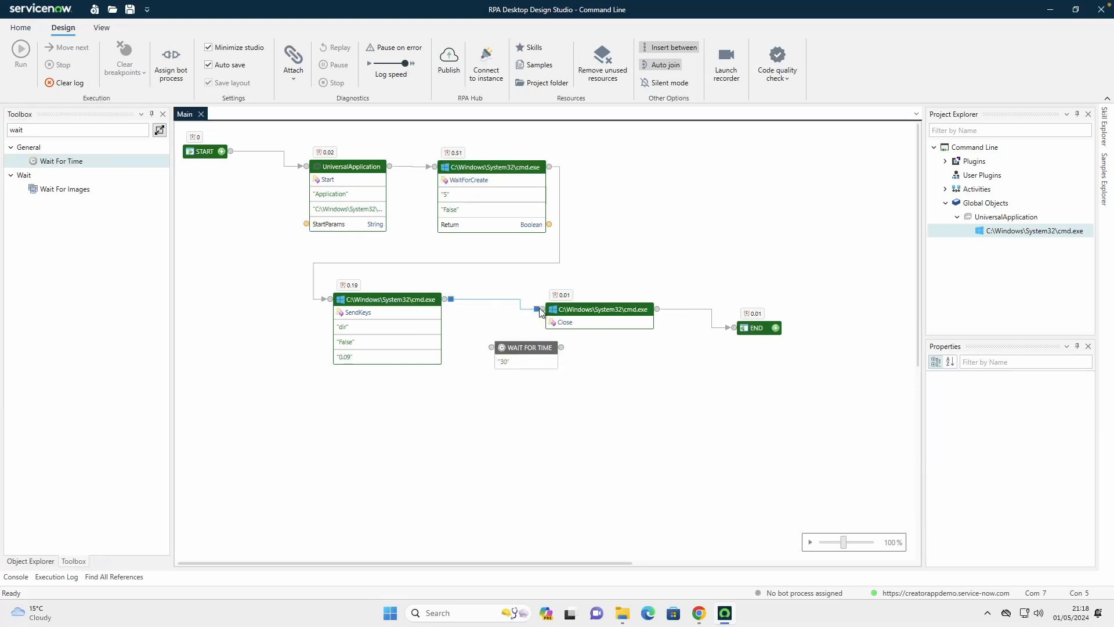
pyautogui.moveTo(537, 309); pyautogui.dragTo(492, 347)
pyautogui.click(565, 352)
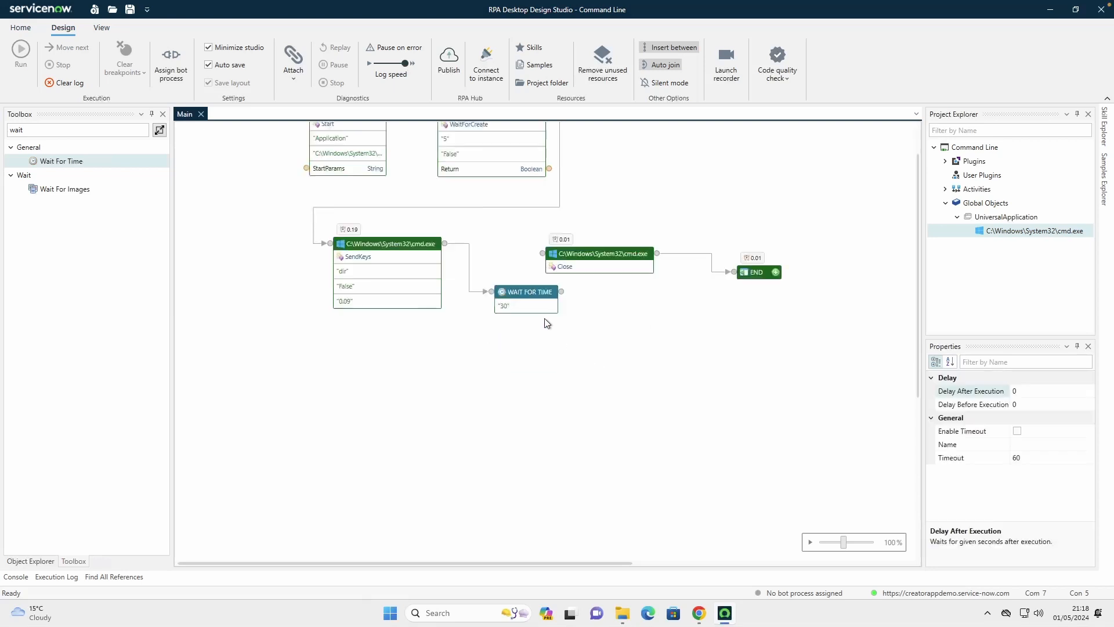
# Connect the Wait For Time component's output to the Close component and set its wait value to 15
pyautogui.moveTo(561, 347); pyautogui.dragTo(542, 309)
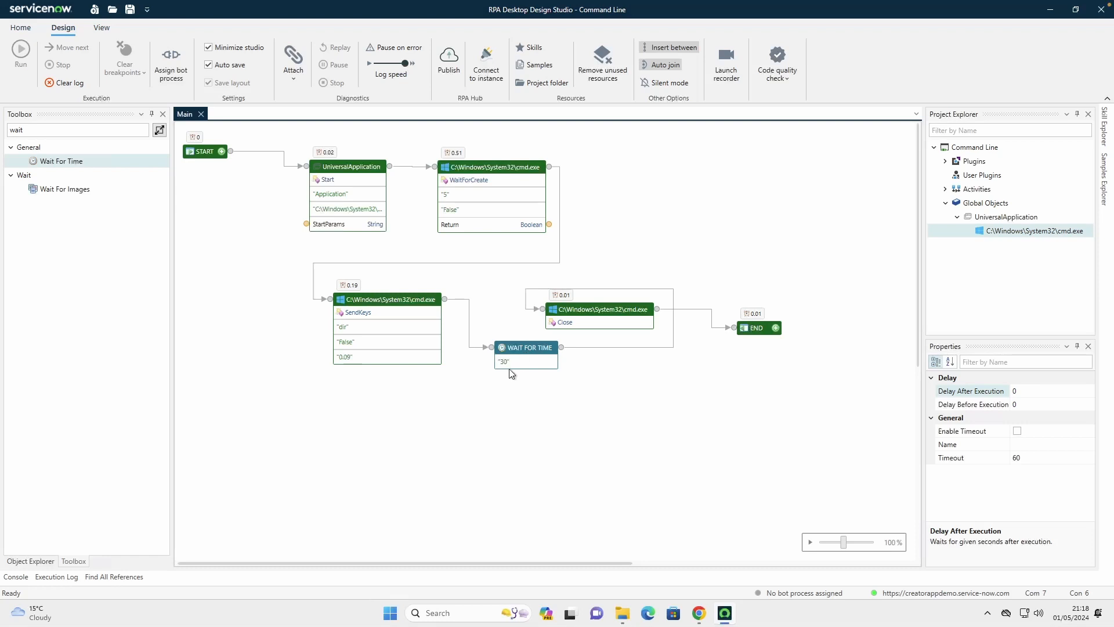
pyautogui.click(509, 361)
pyautogui.scroll(-1, 528, 368)
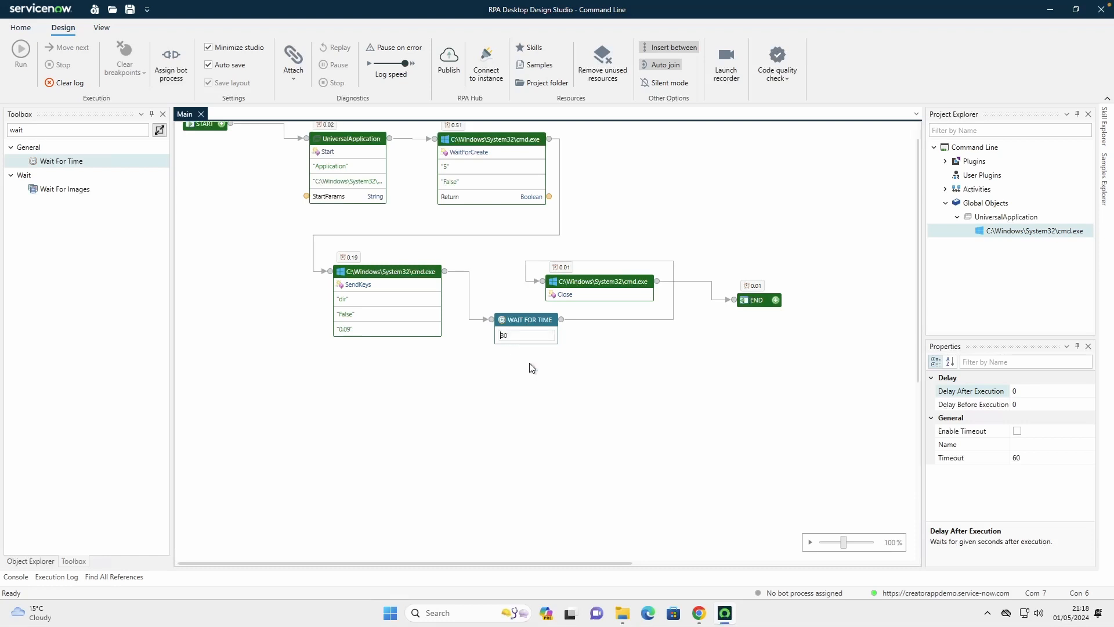
pyautogui.press('Return')
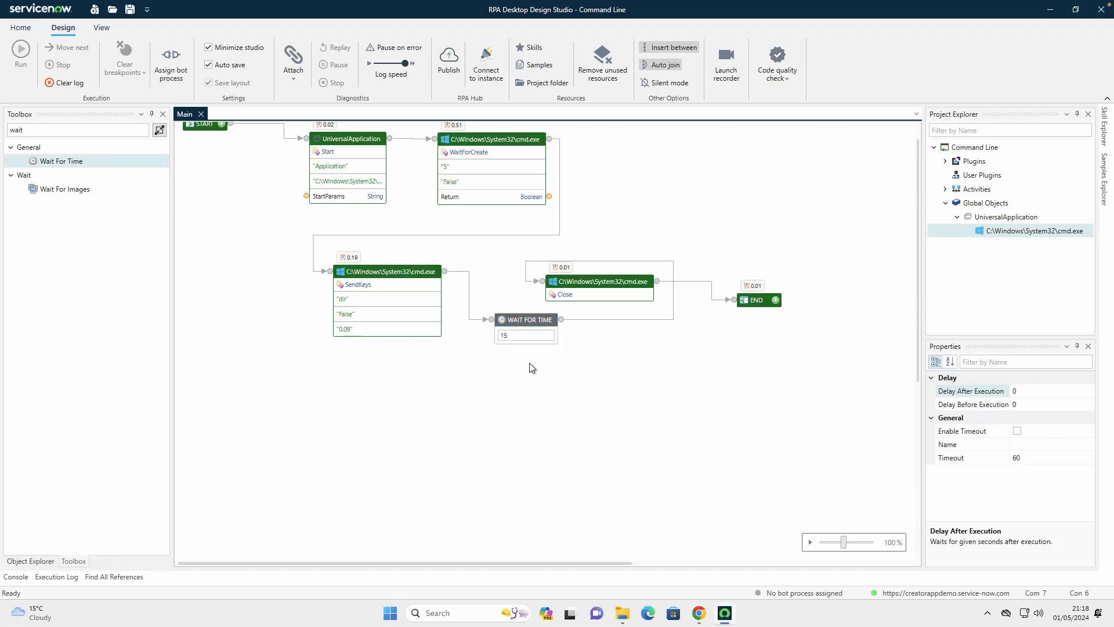
# Reposition the Close component beside Wait For Time and move END below and beyond it, so the flow reads in order
pyautogui.moveTo(599, 285); pyautogui.dragTo(656, 325)
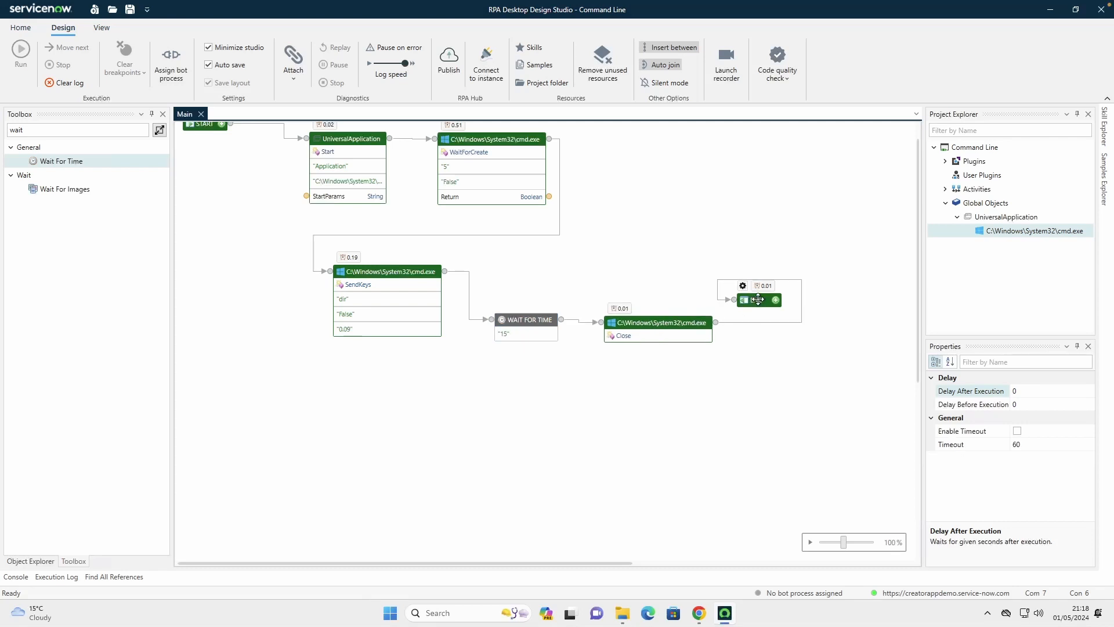
pyautogui.moveTo(757, 300); pyautogui.dragTo(786, 361)
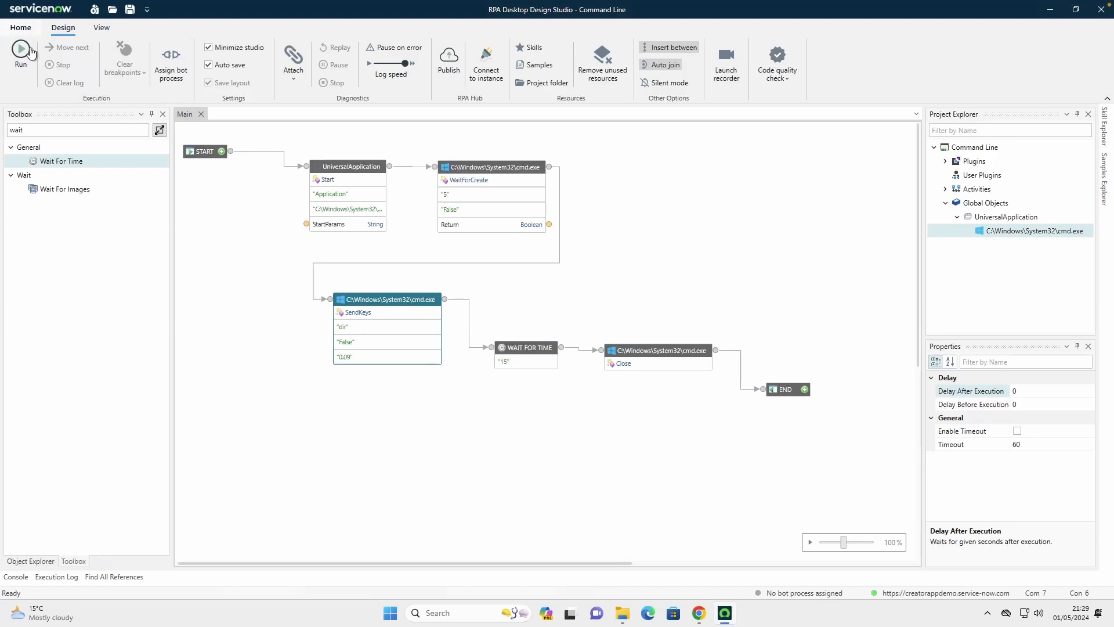
# Run the automation, stop it during the wait and close the Command Prompt window it opened
pyautogui.click(16, 54)
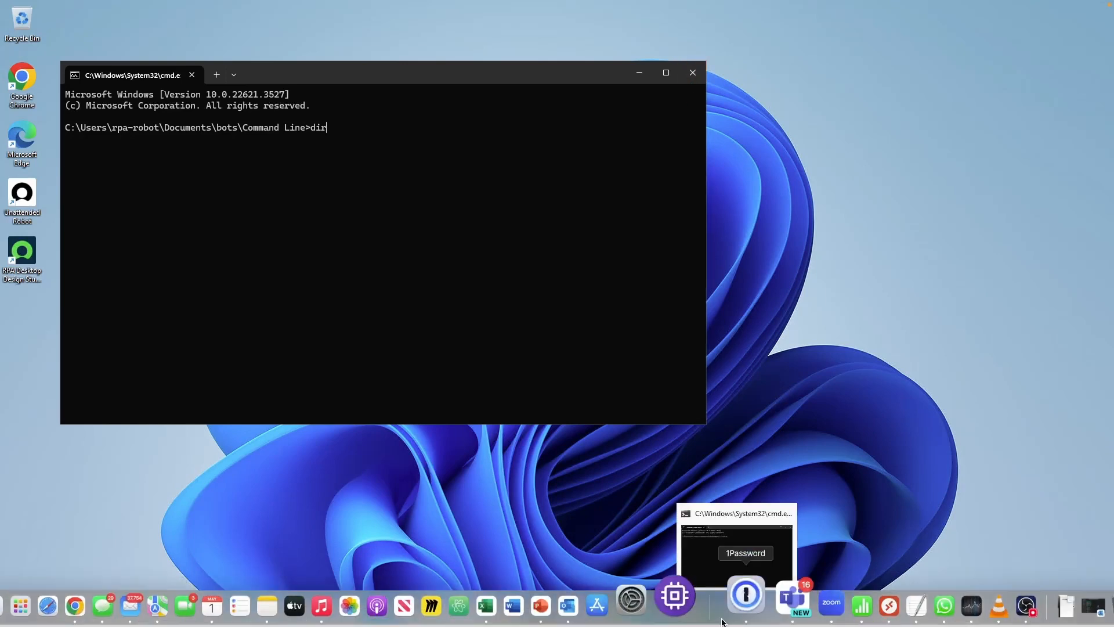
pyautogui.click(711, 614)
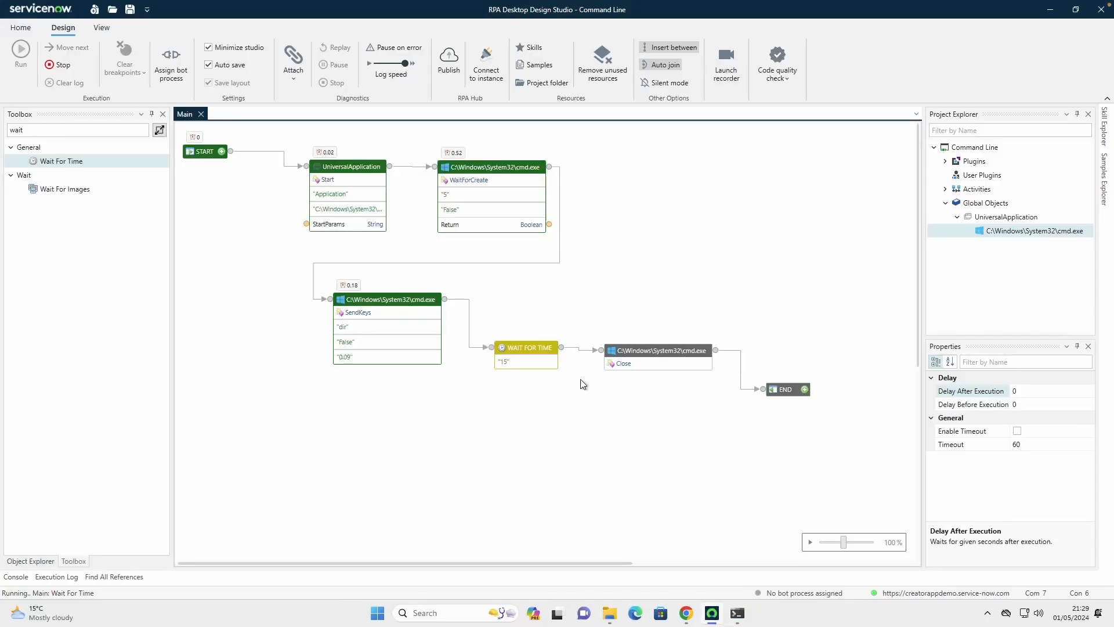
pyautogui.click(65, 68)
pyautogui.click(738, 614)
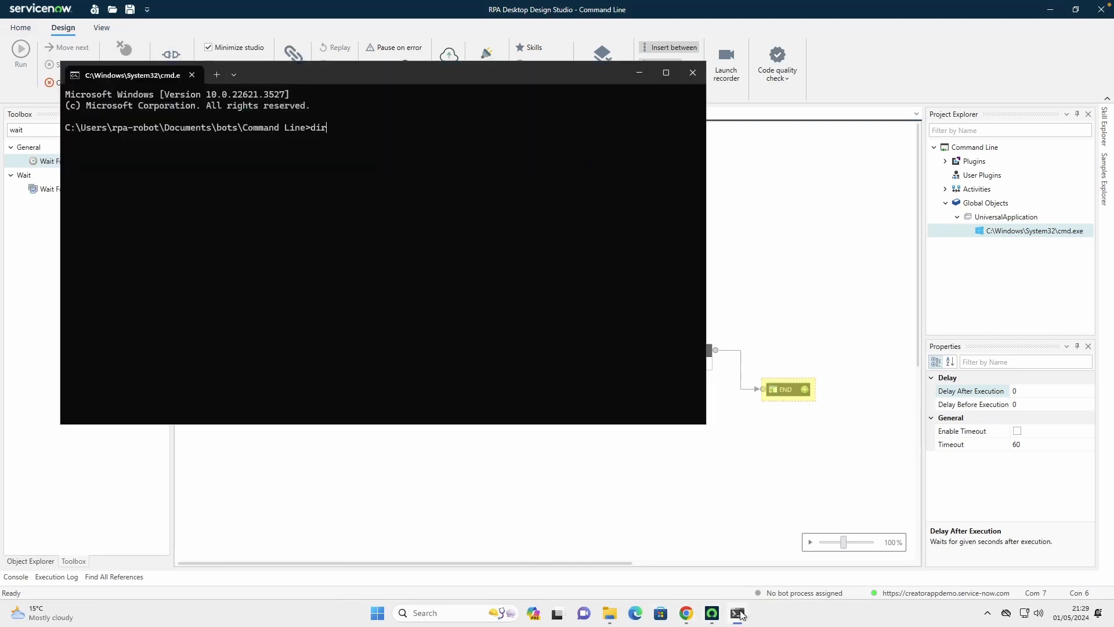
pyautogui.click(693, 72)
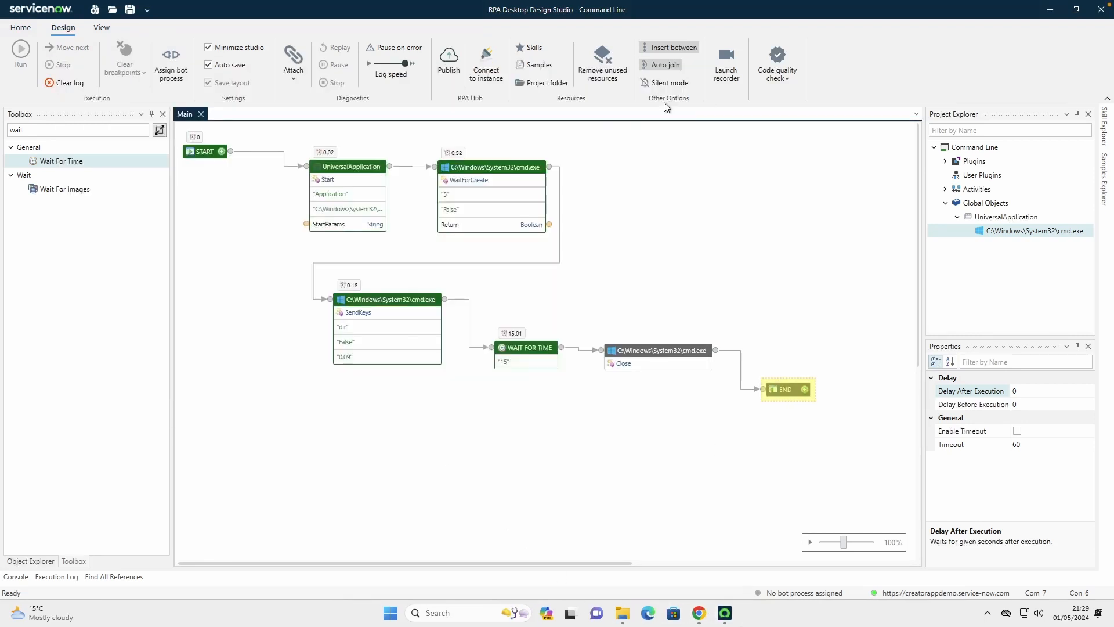
# Add a line break after dir in the static value of the SendKeys component's Keys port
pyautogui.rightClick(351, 326)
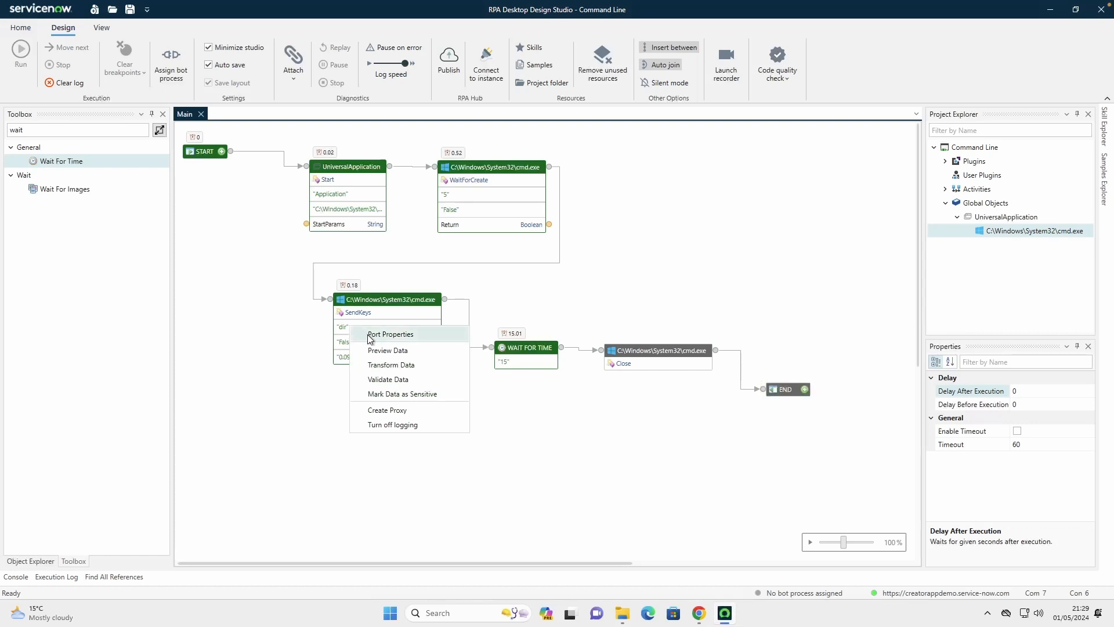
pyautogui.click(390, 334)
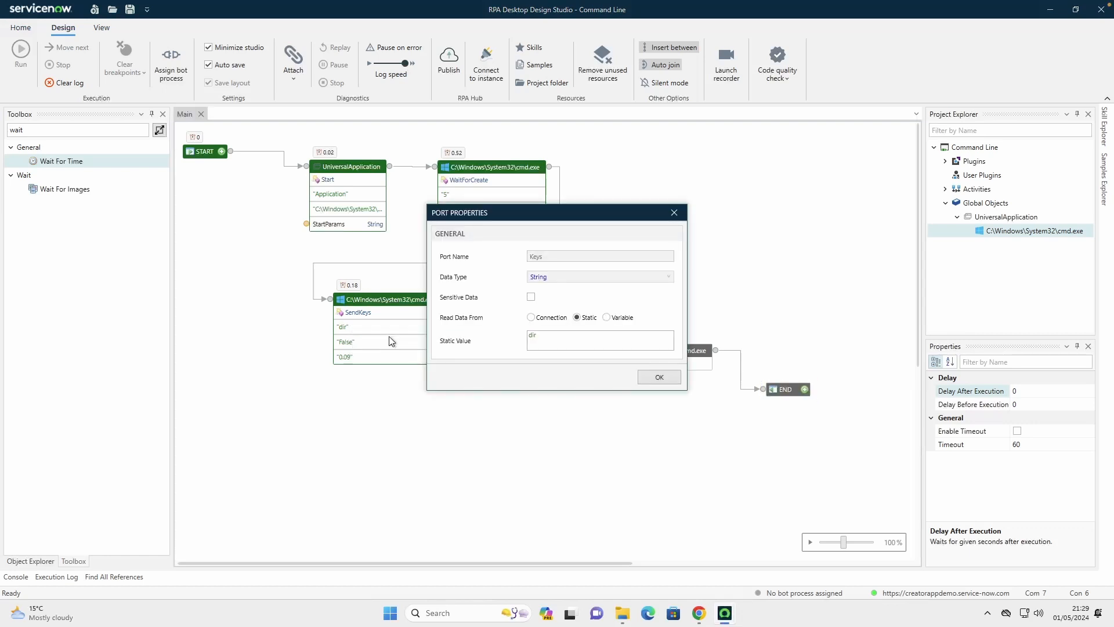
pyautogui.click(561, 339)
pyautogui.press('Return')
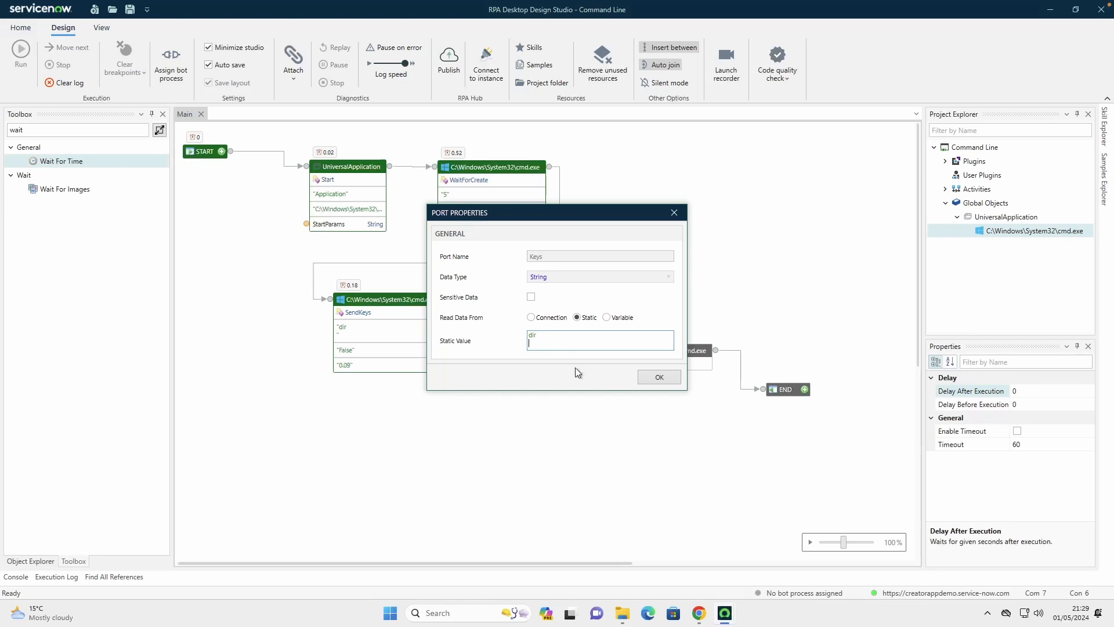
pyautogui.click(659, 376)
# Remove the line break after dir by editing the Keys value directly on the SendKeys component
pyautogui.click(360, 326)
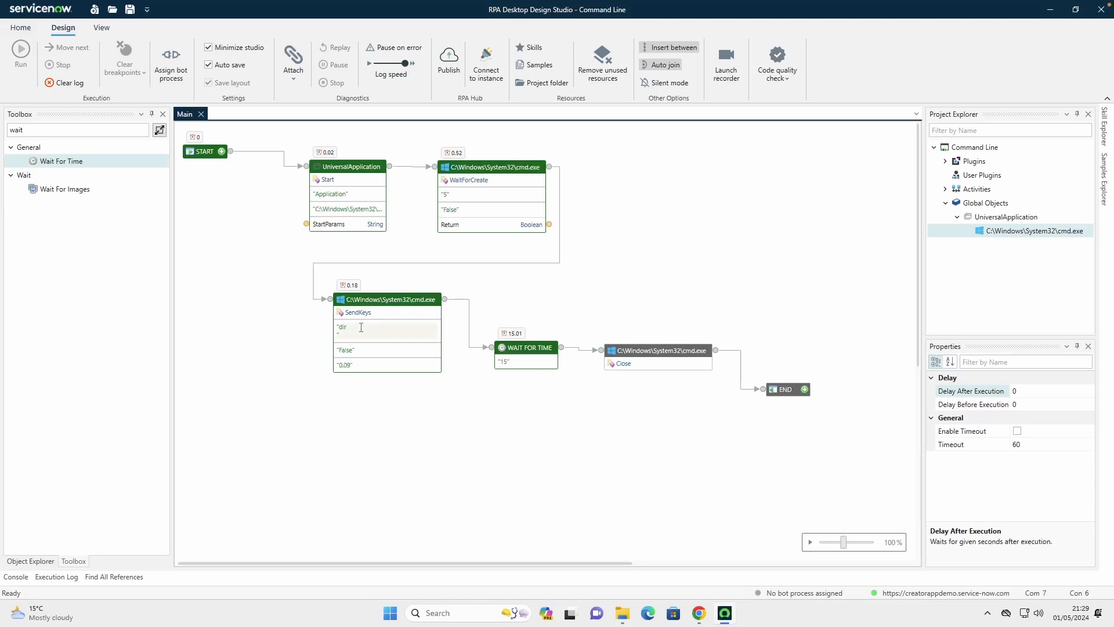
pyautogui.press('BackSpace')
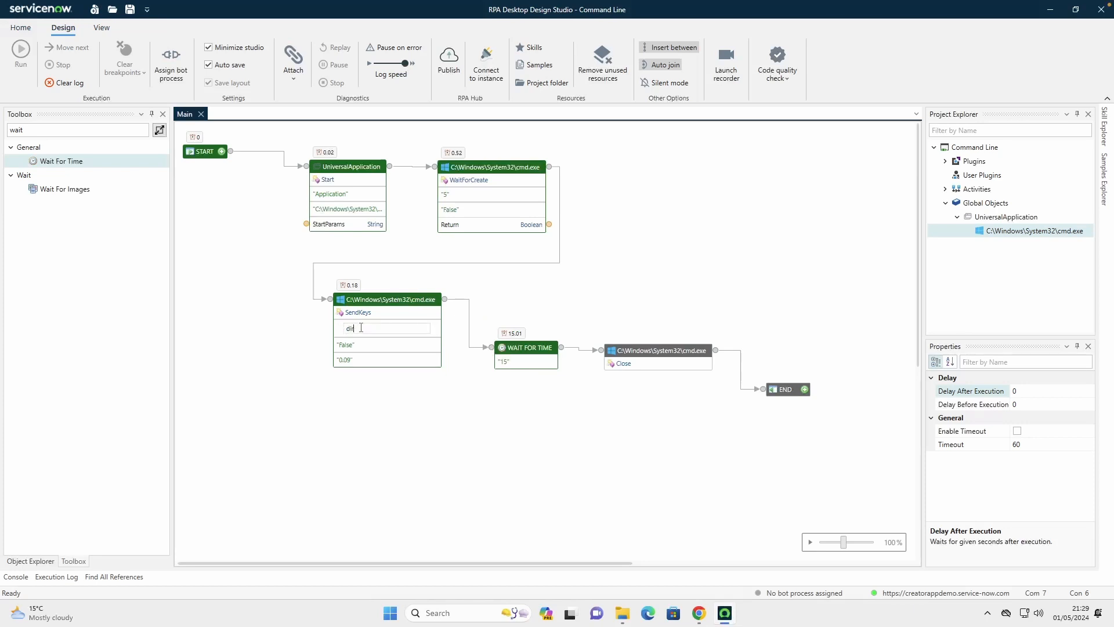
pyautogui.press('Return')
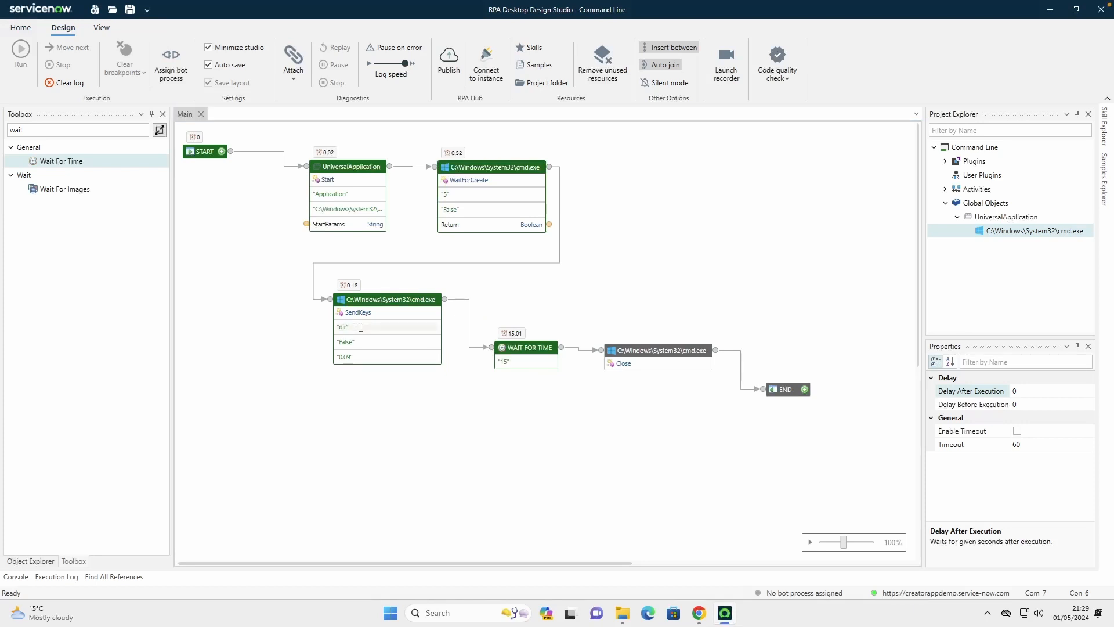
# In the Keys port properties of SendKeys, put a line break after dir in the static value
pyautogui.rightClick(361, 327)
pyautogui.click(414, 339)
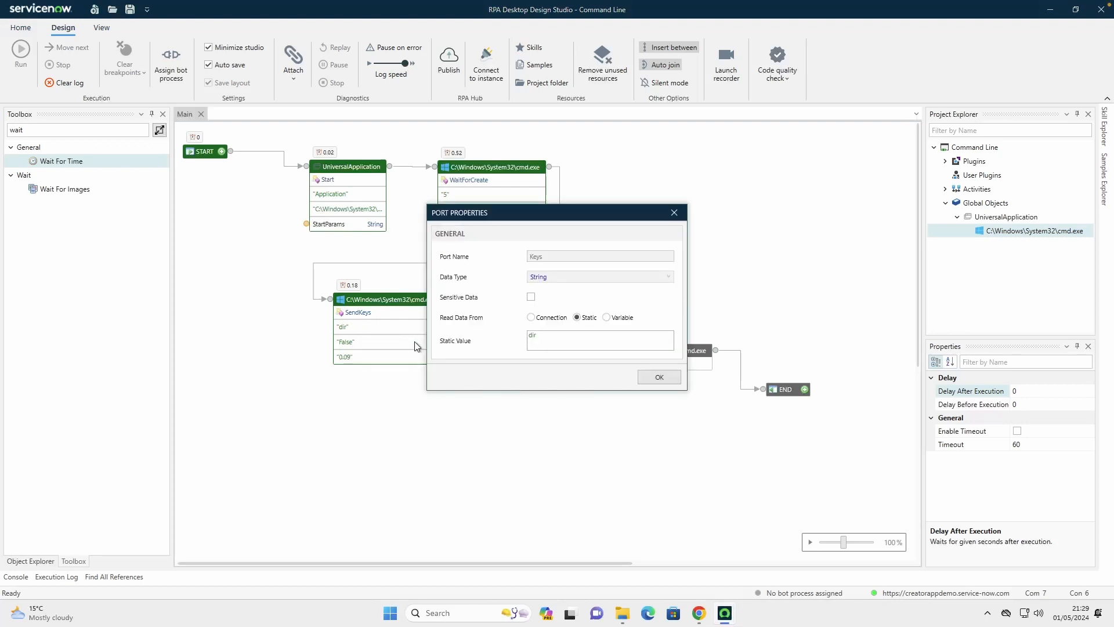
pyautogui.click(550, 334)
pyautogui.press('Return')
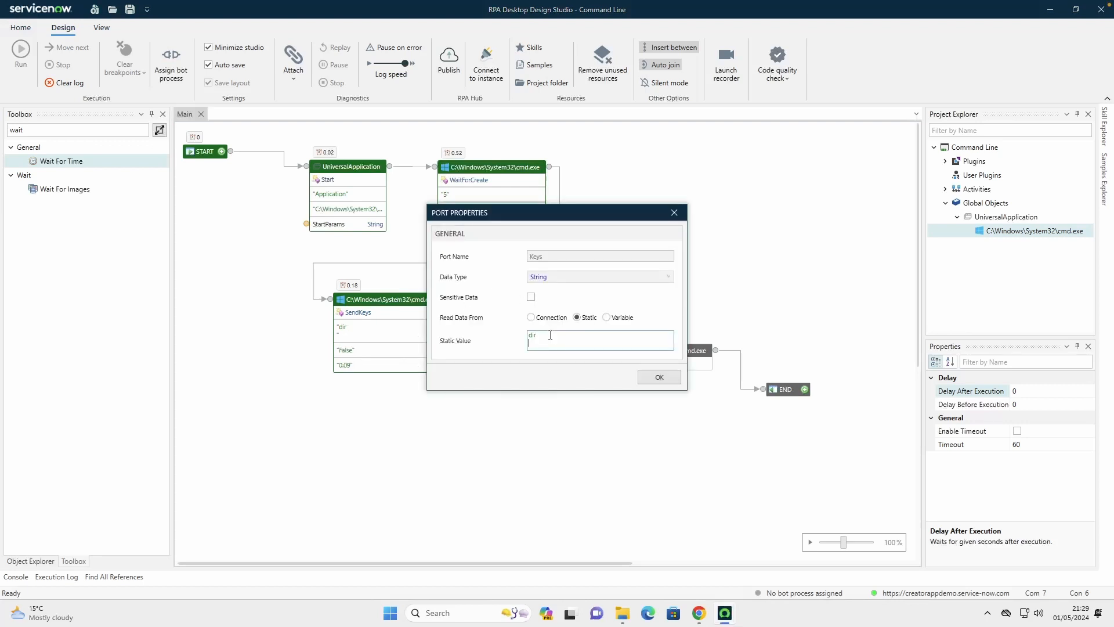
pyautogui.click(659, 378)
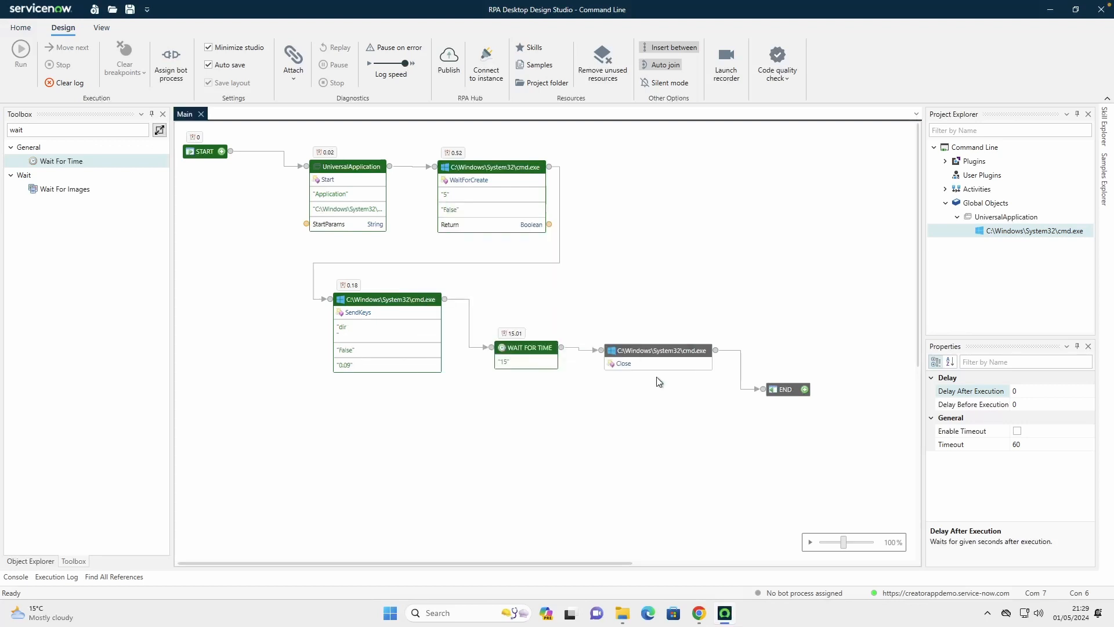
# Clear the execution log and run the automation to test the dir command with its line break
pyautogui.click(65, 84)
pyautogui.click(21, 52)
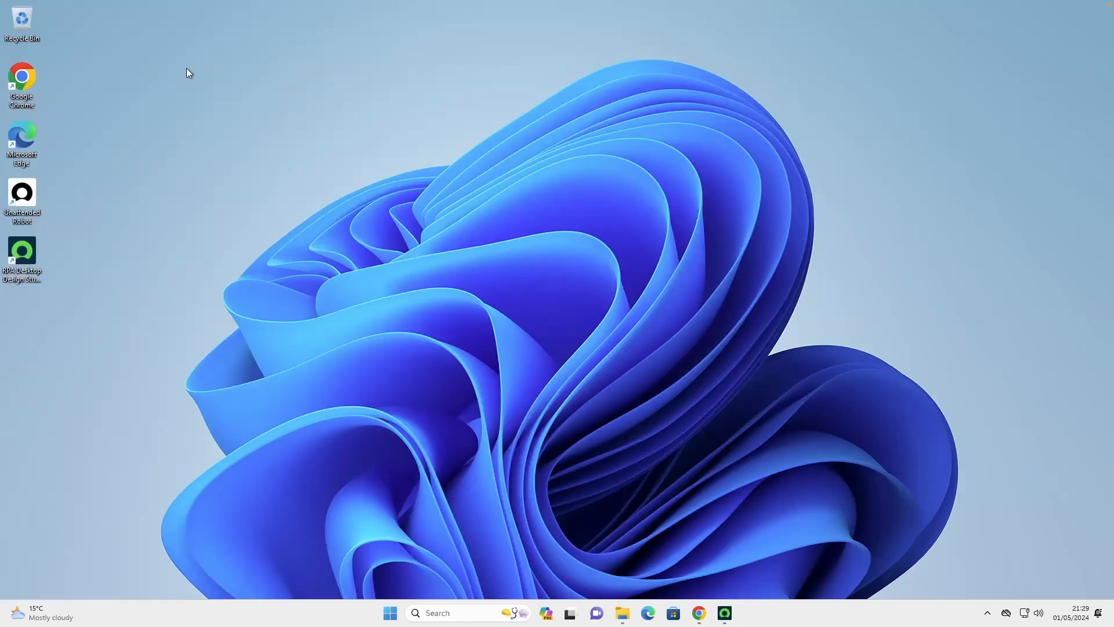
pyautogui.write('r')
pyautogui.press('Return')
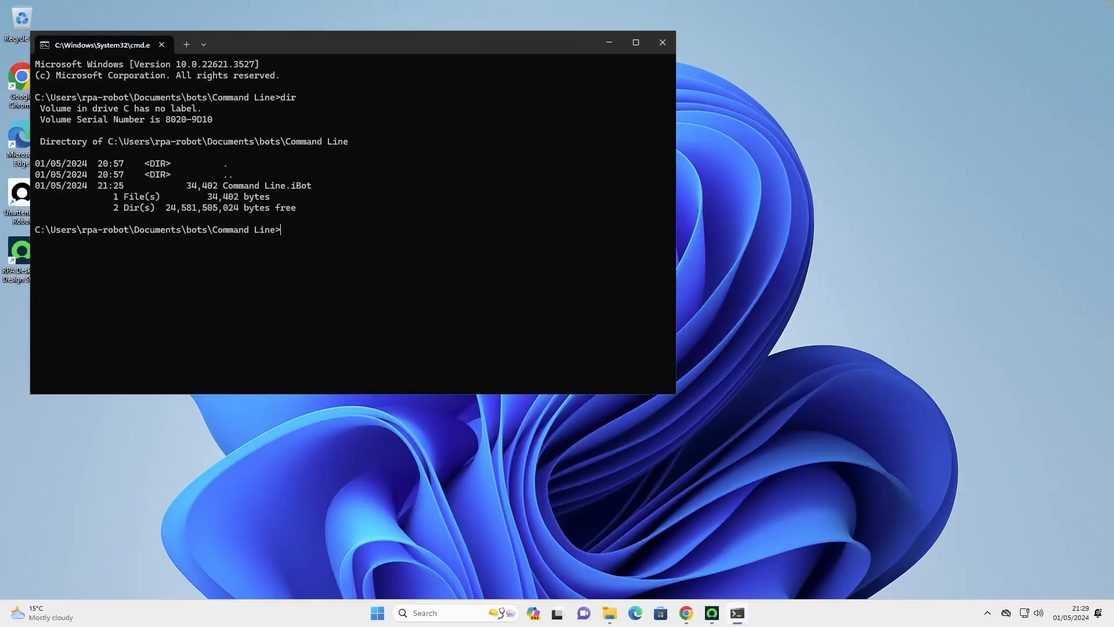
# Close the Command Prompt window opened by the automation and stop the run in the design studio
pyautogui.click(667, 45)
pyautogui.click(728, 616)
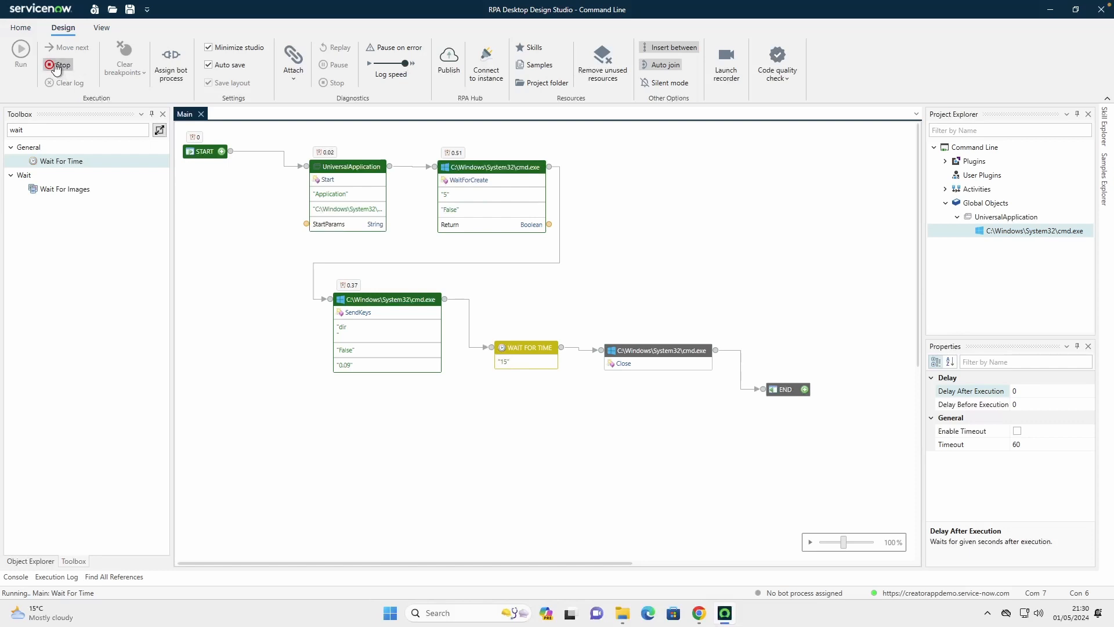
pyautogui.click(57, 65)
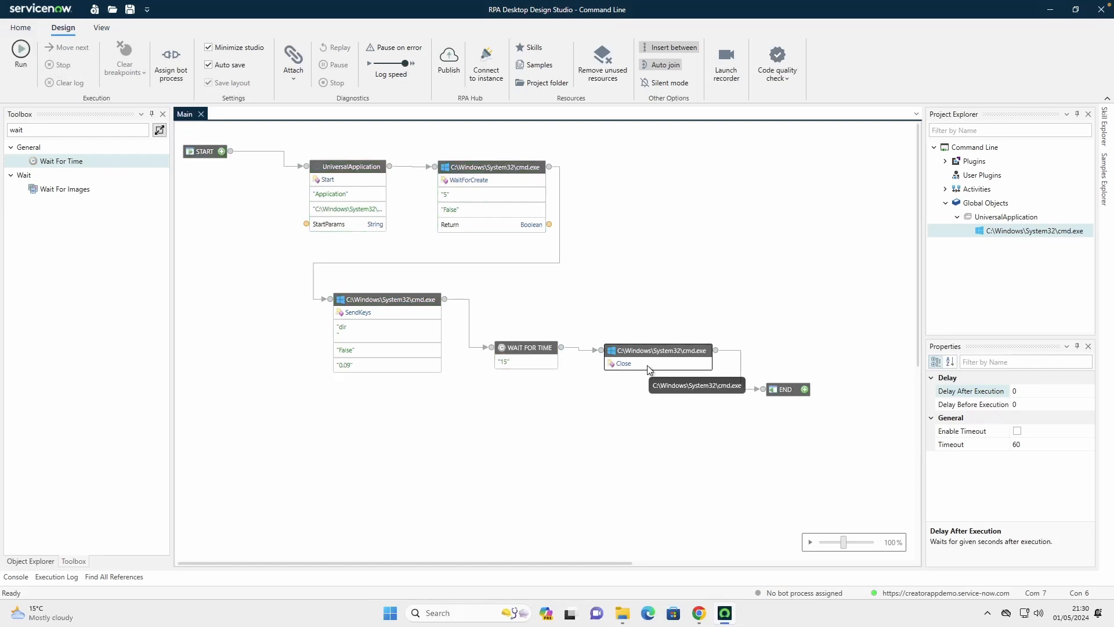